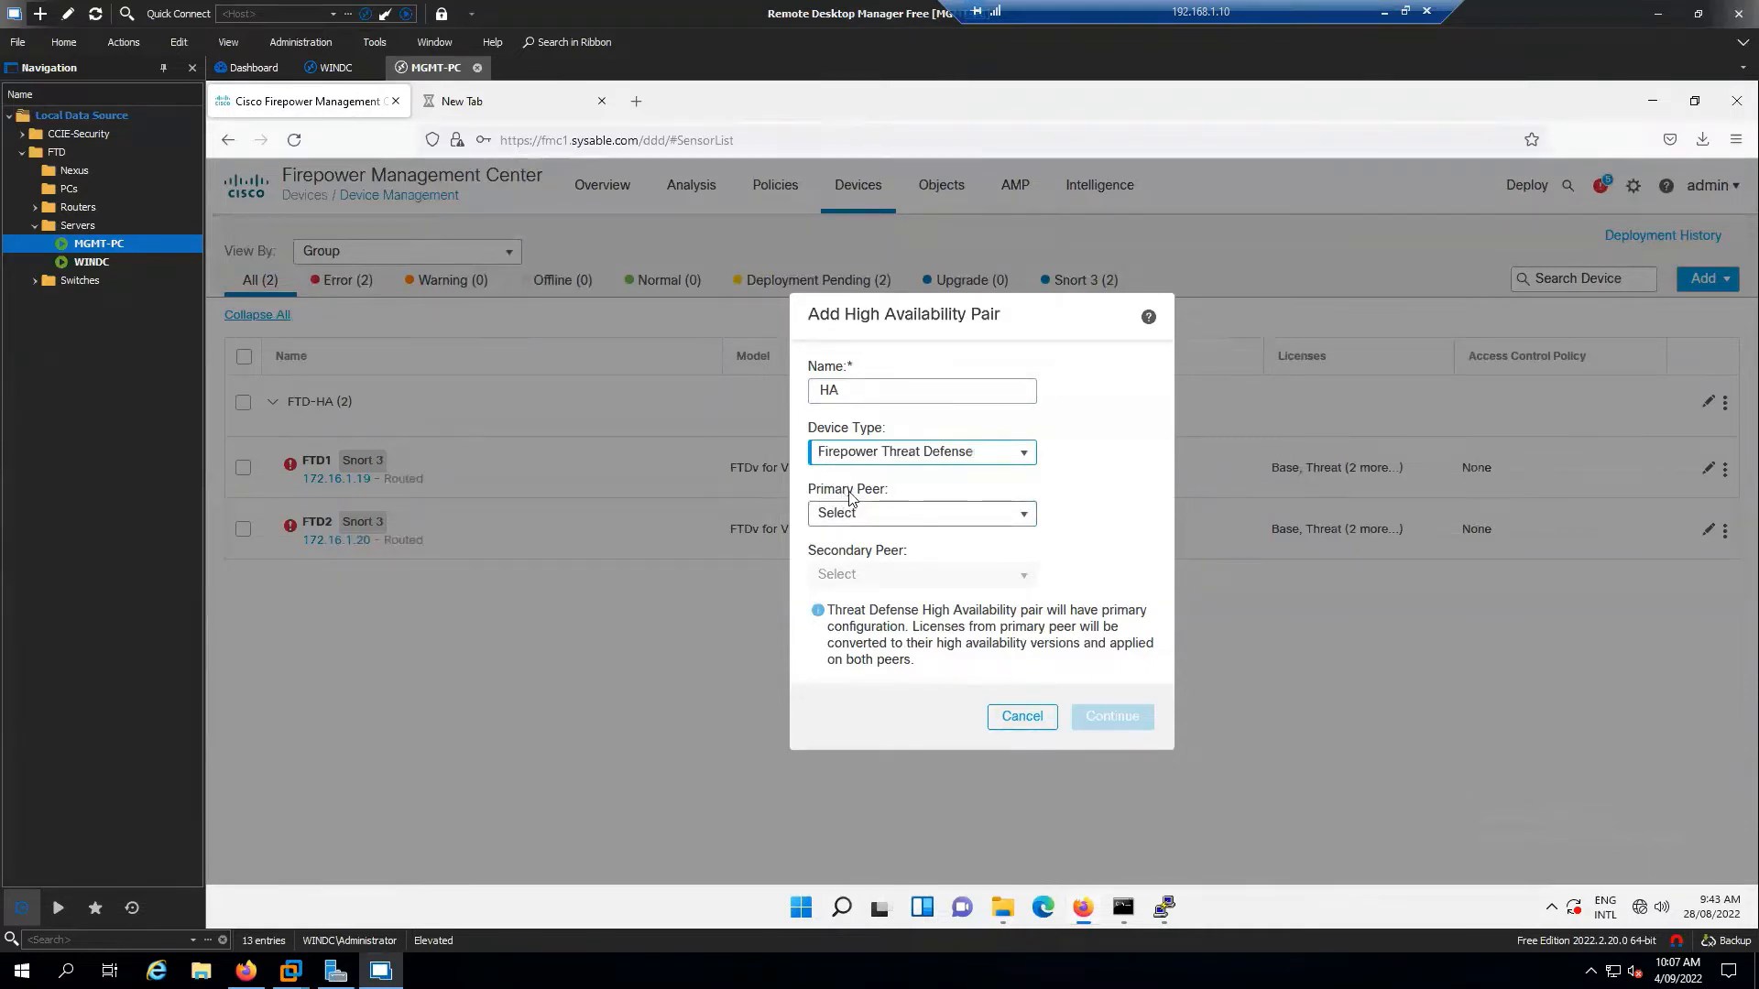
Step: Set FTD1 as the primary peer and FTD2 as the secondary peer of the HA pair, and continue
{"action": "left_click", "coordinate": [1008, 516]}
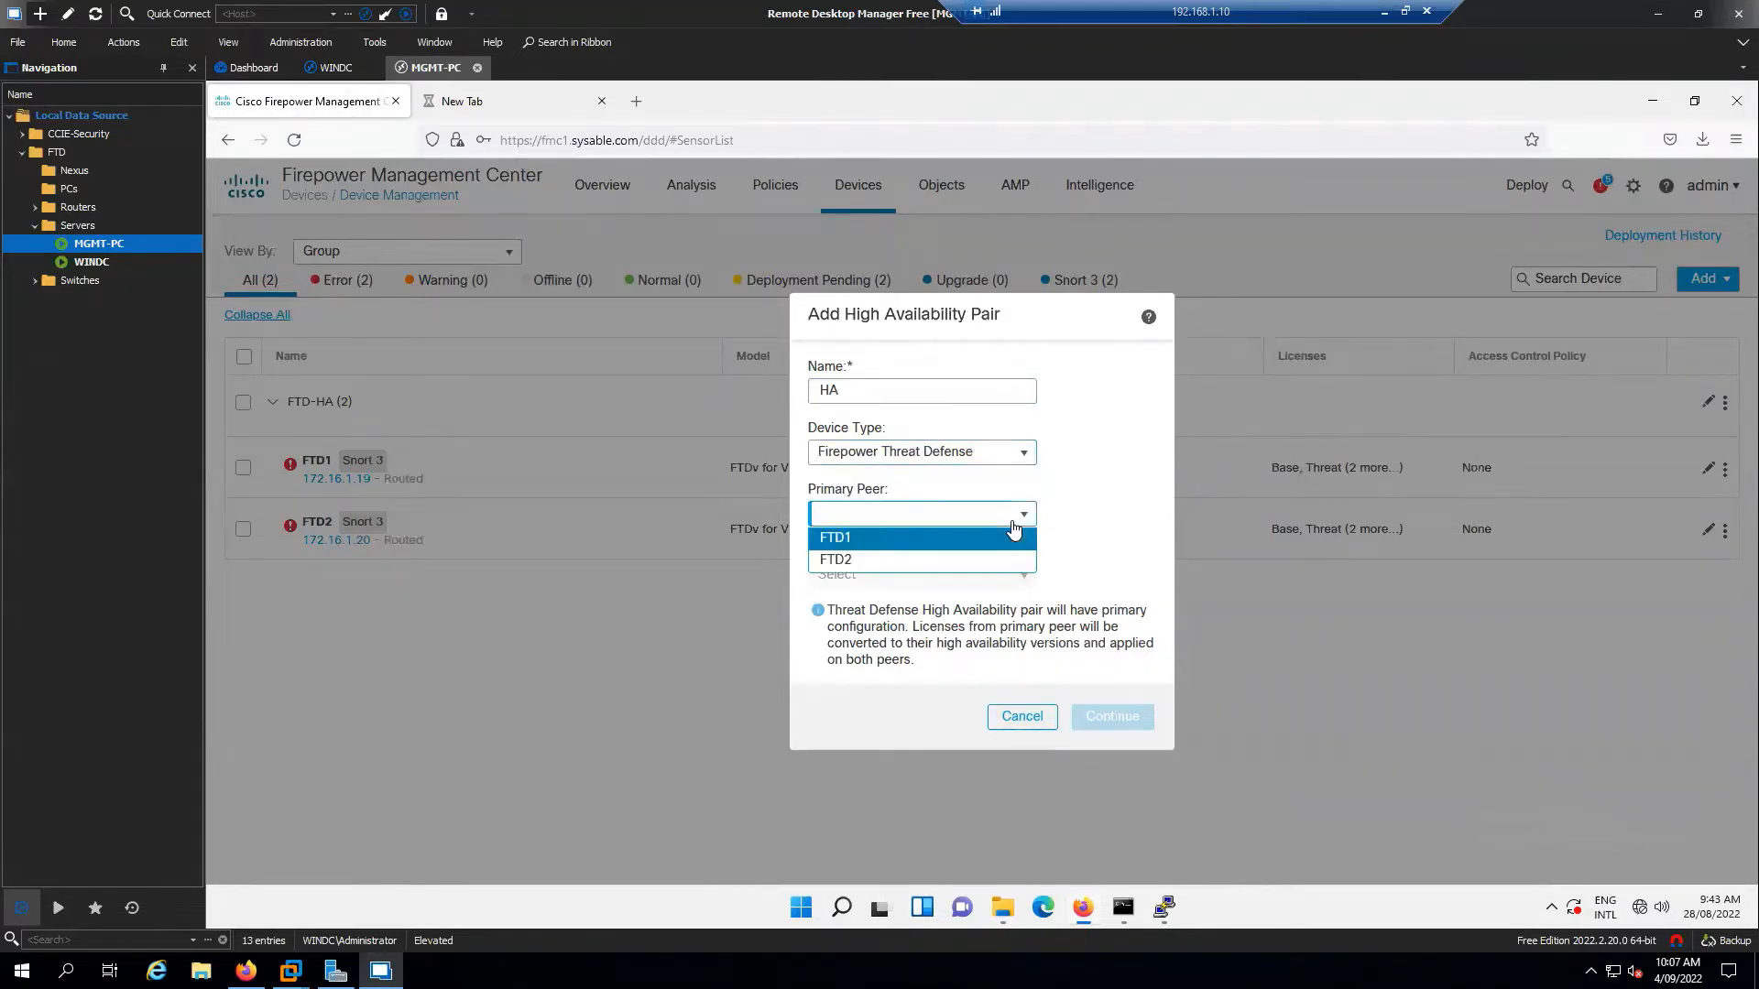
{"action": "left_click", "coordinate": [945, 539]}
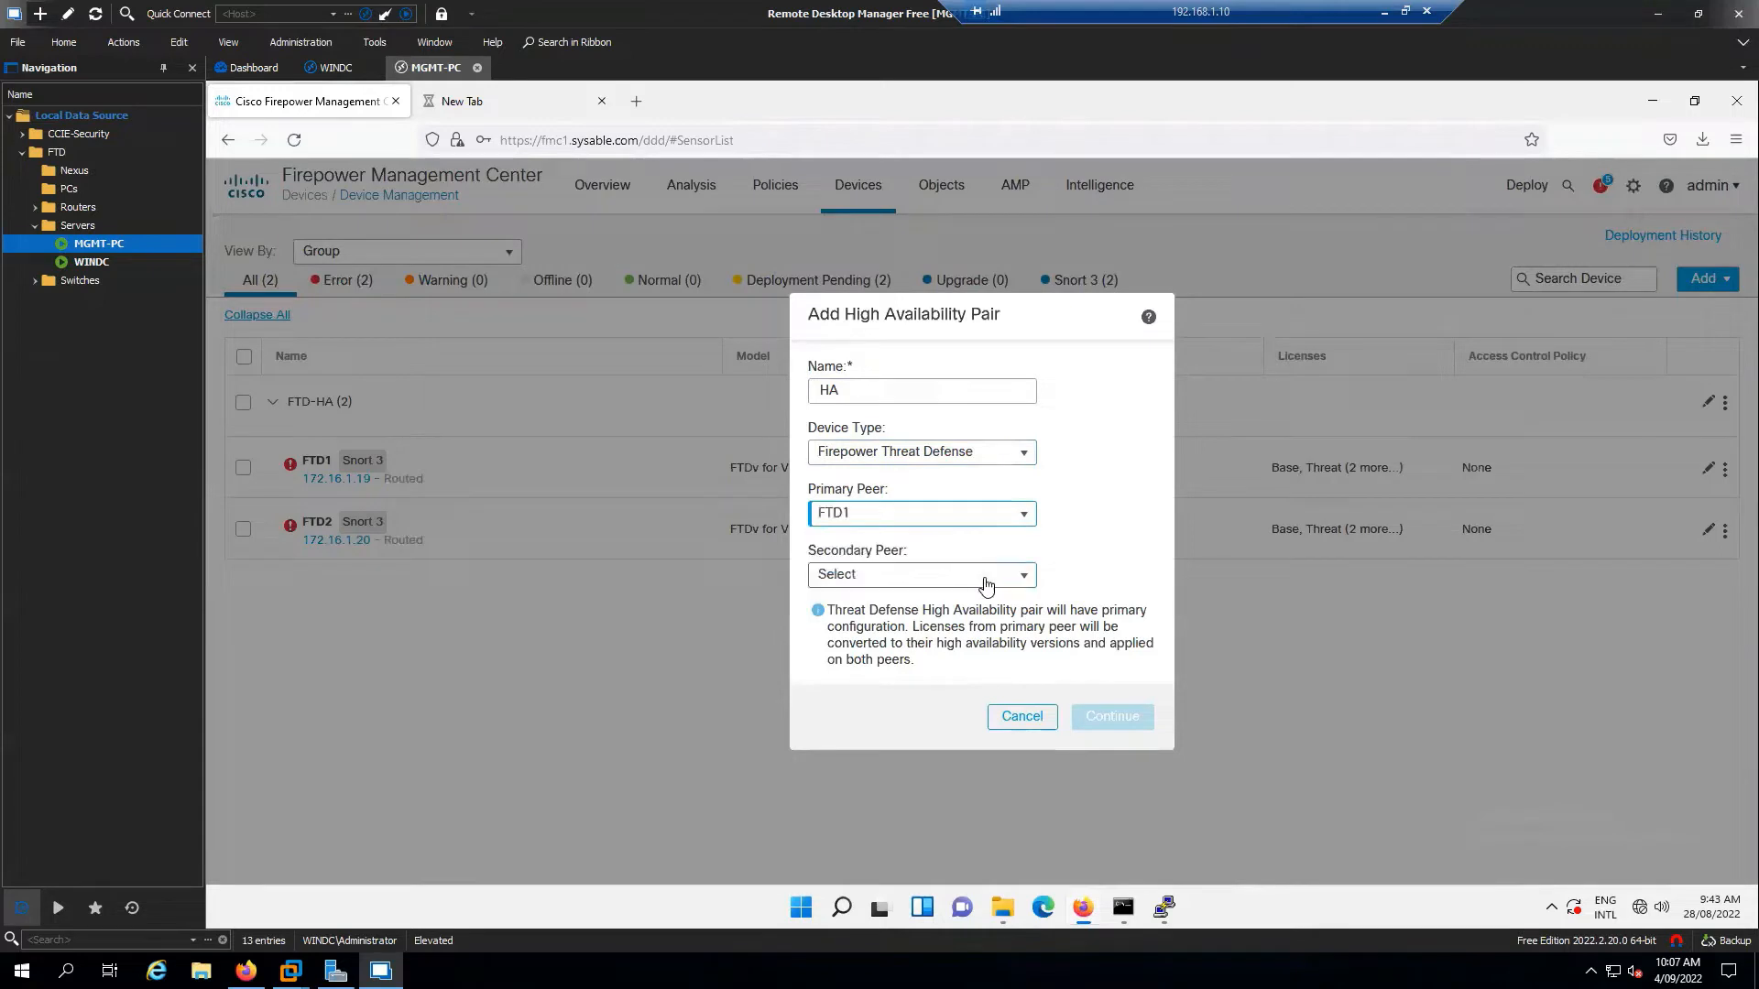
{"action": "left_click", "coordinate": [989, 576]}
{"action": "left_click", "coordinate": [906, 601]}
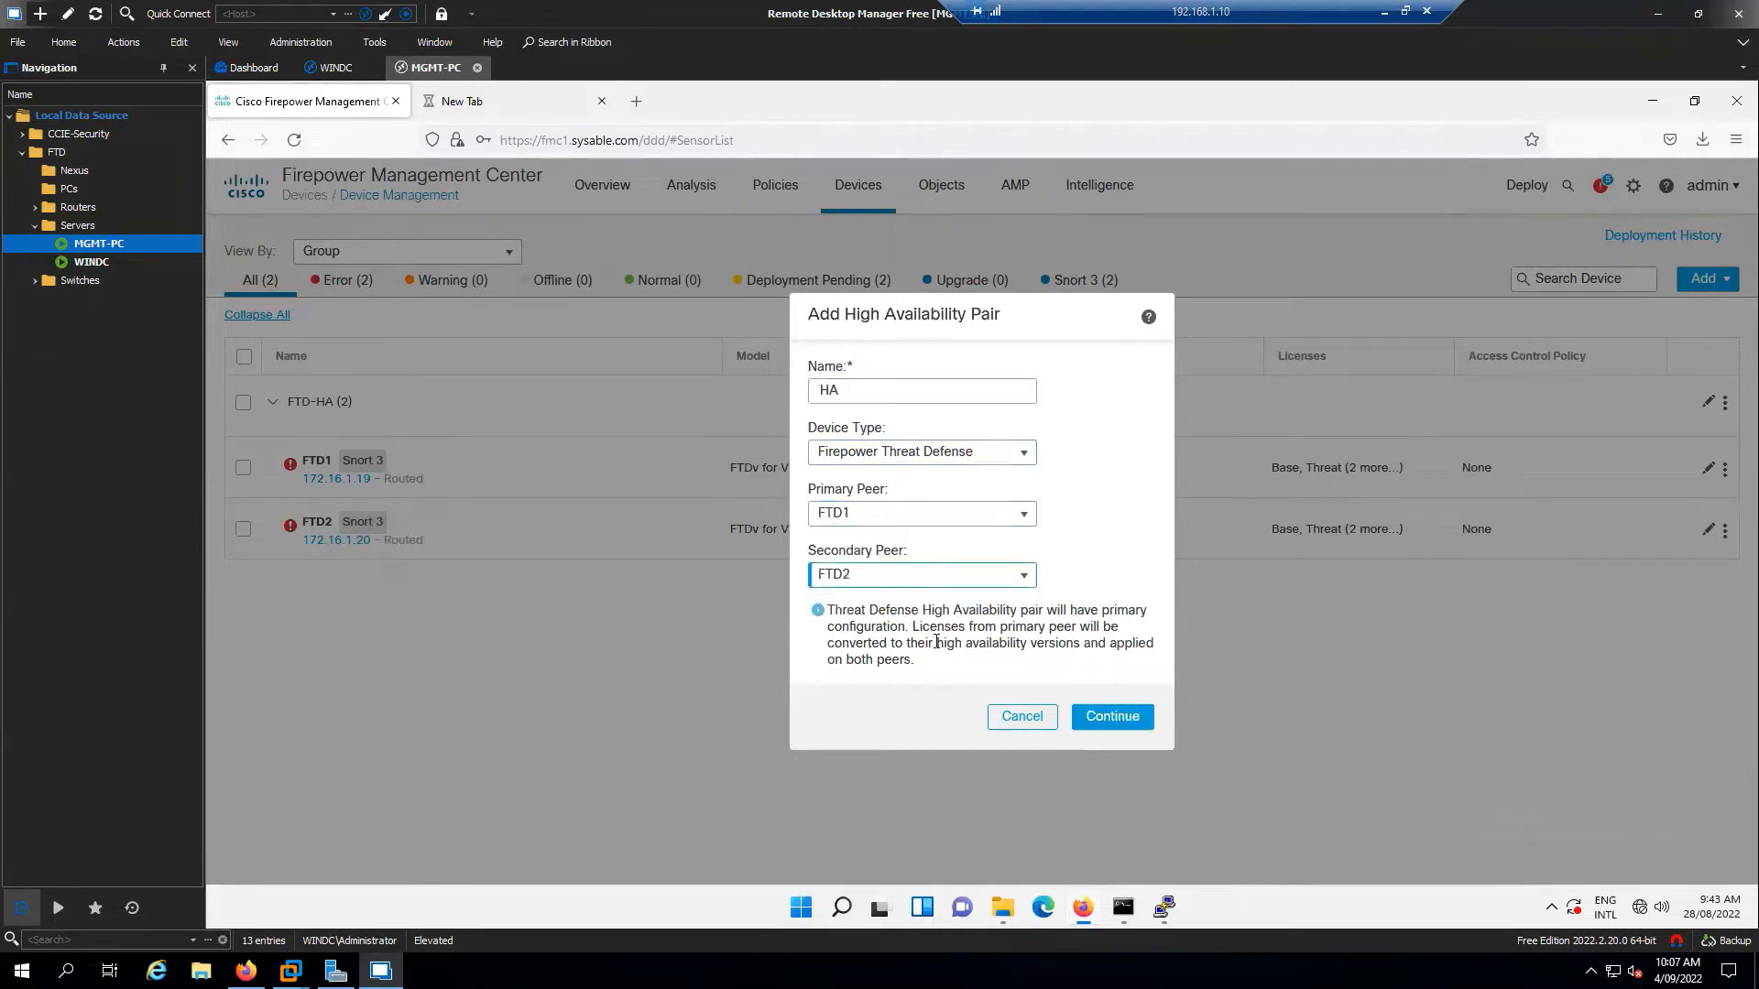
{"action": "left_click", "coordinate": [1131, 715]}
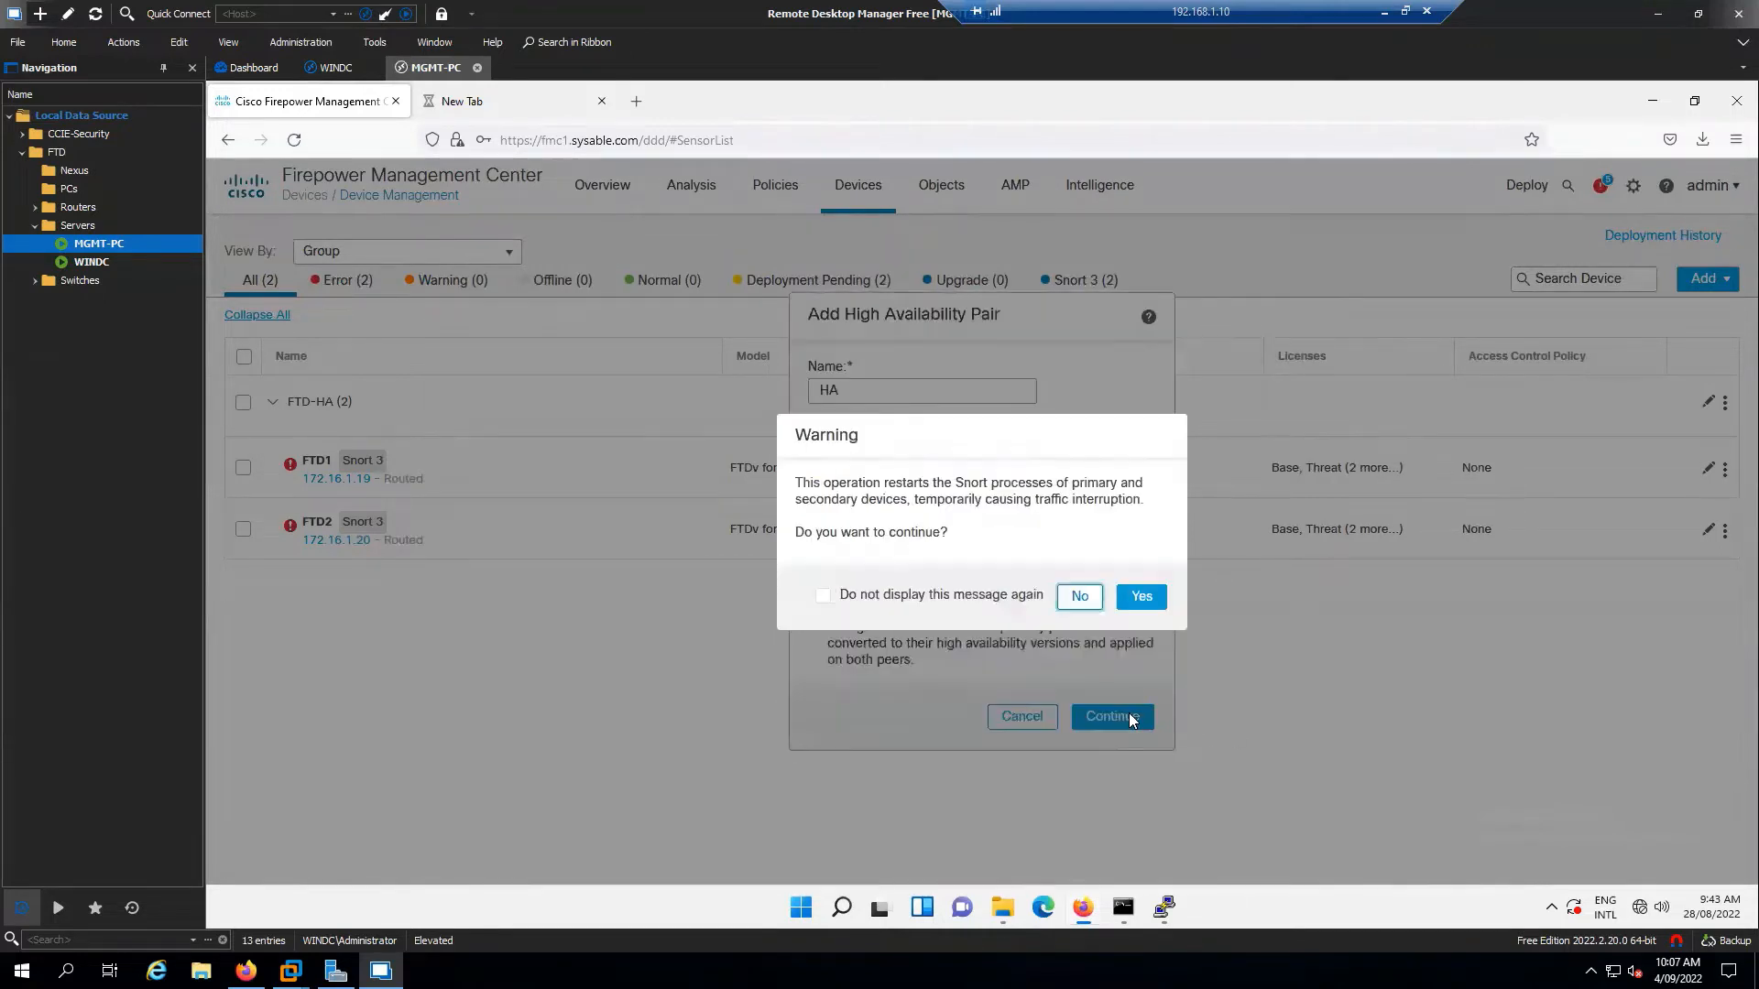
Step: Review the warning about restarting the Snort processes and temporary traffic interruption, and accept it
{"action": "left_click_drag", "start_coordinate": [1005, 482], "coordinate": [1072, 486]}
{"action": "left_click", "coordinate": [959, 482]}
{"action": "left_click_drag", "start_coordinate": [956, 483], "coordinate": [1042, 488]}
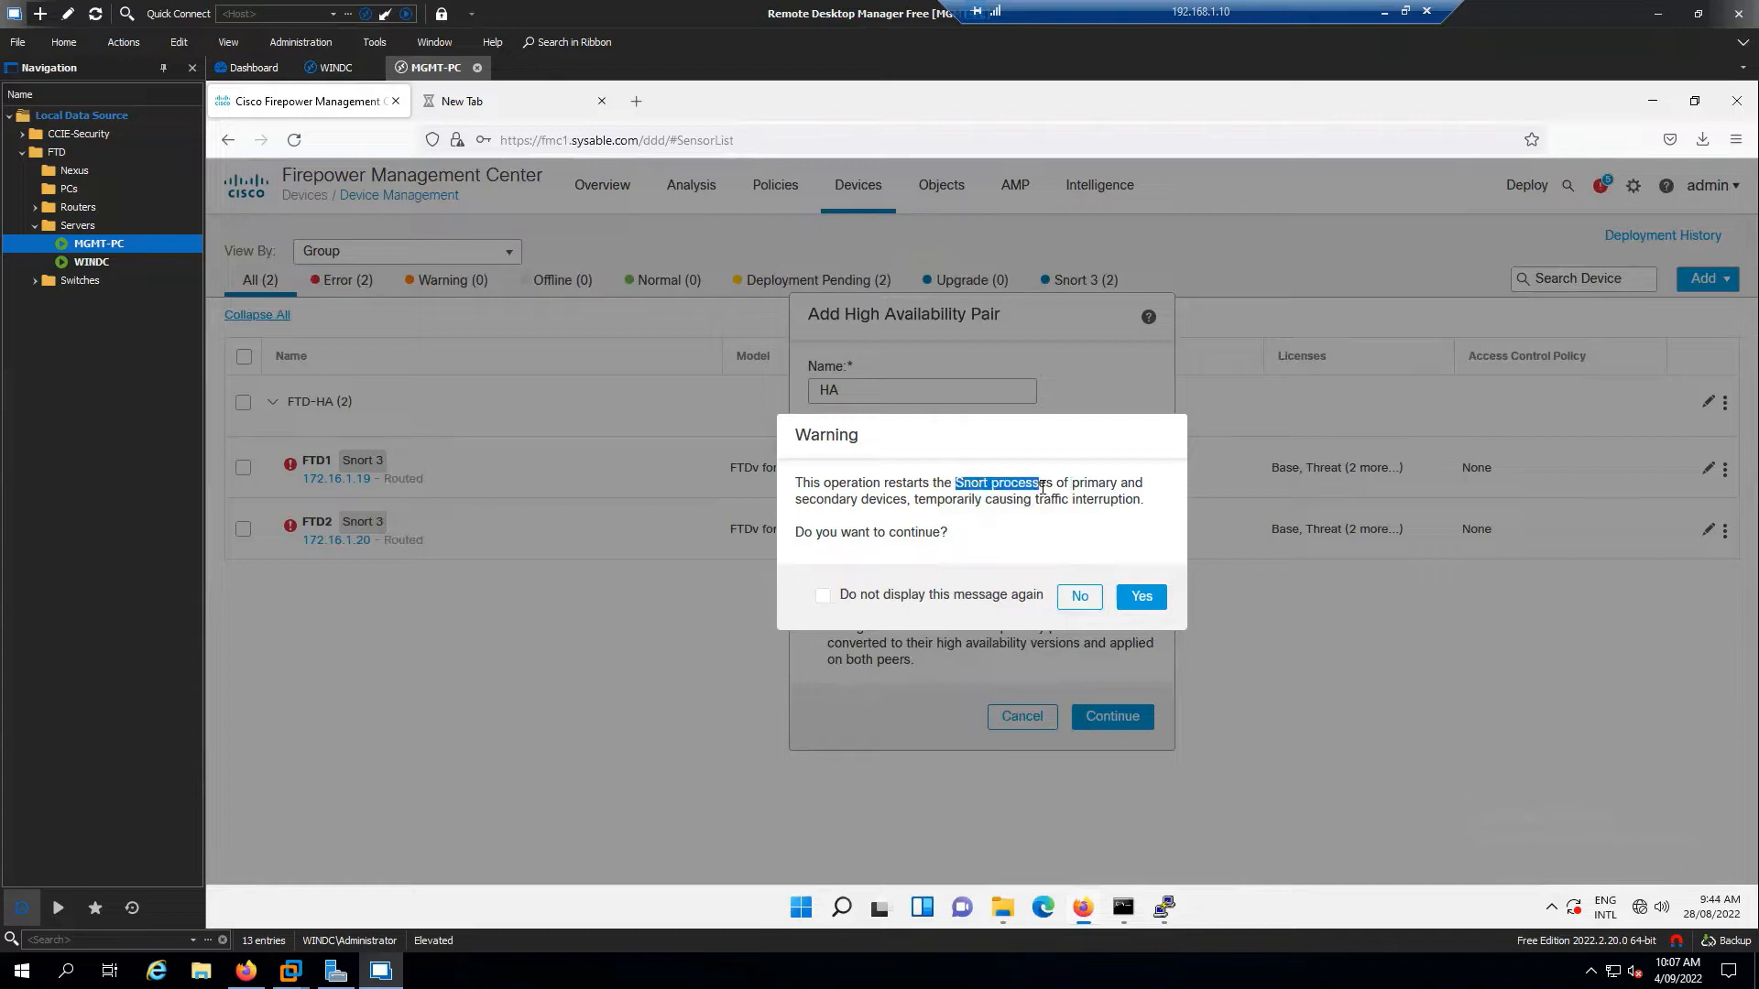
{"action": "left_click", "coordinate": [1026, 532]}
{"action": "left_click_drag", "start_coordinate": [916, 500], "coordinate": [1142, 505]}
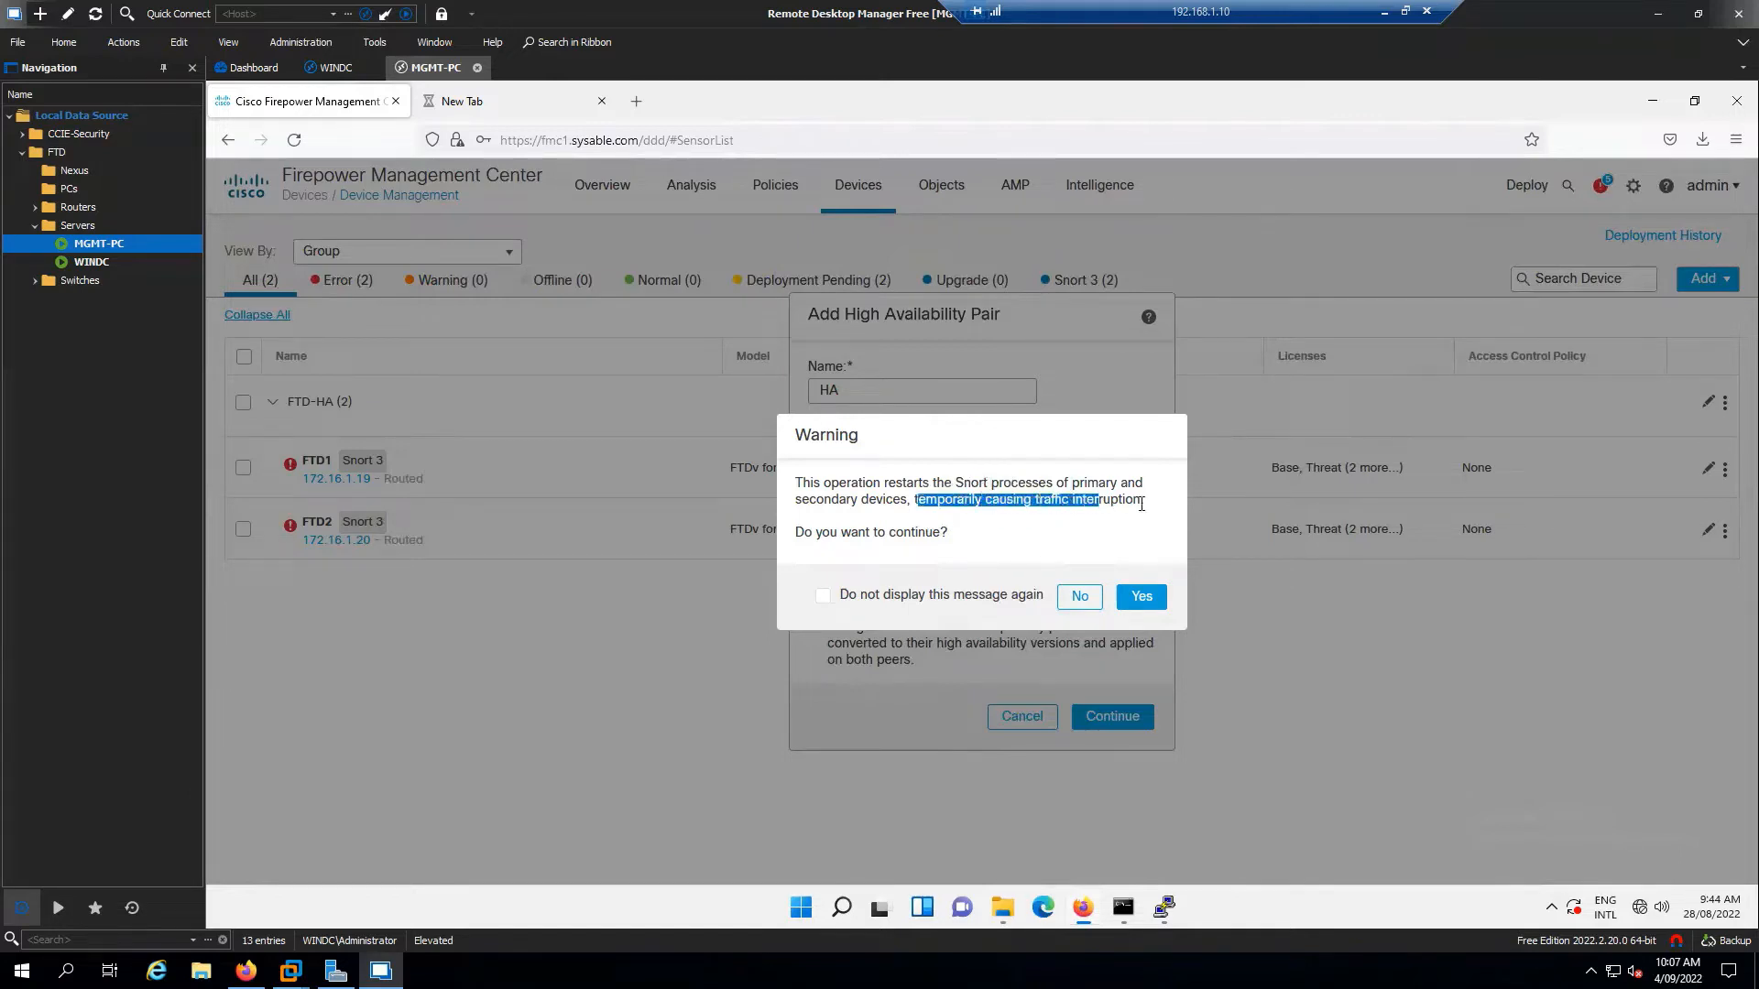
{"action": "left_click", "coordinate": [1013, 557]}
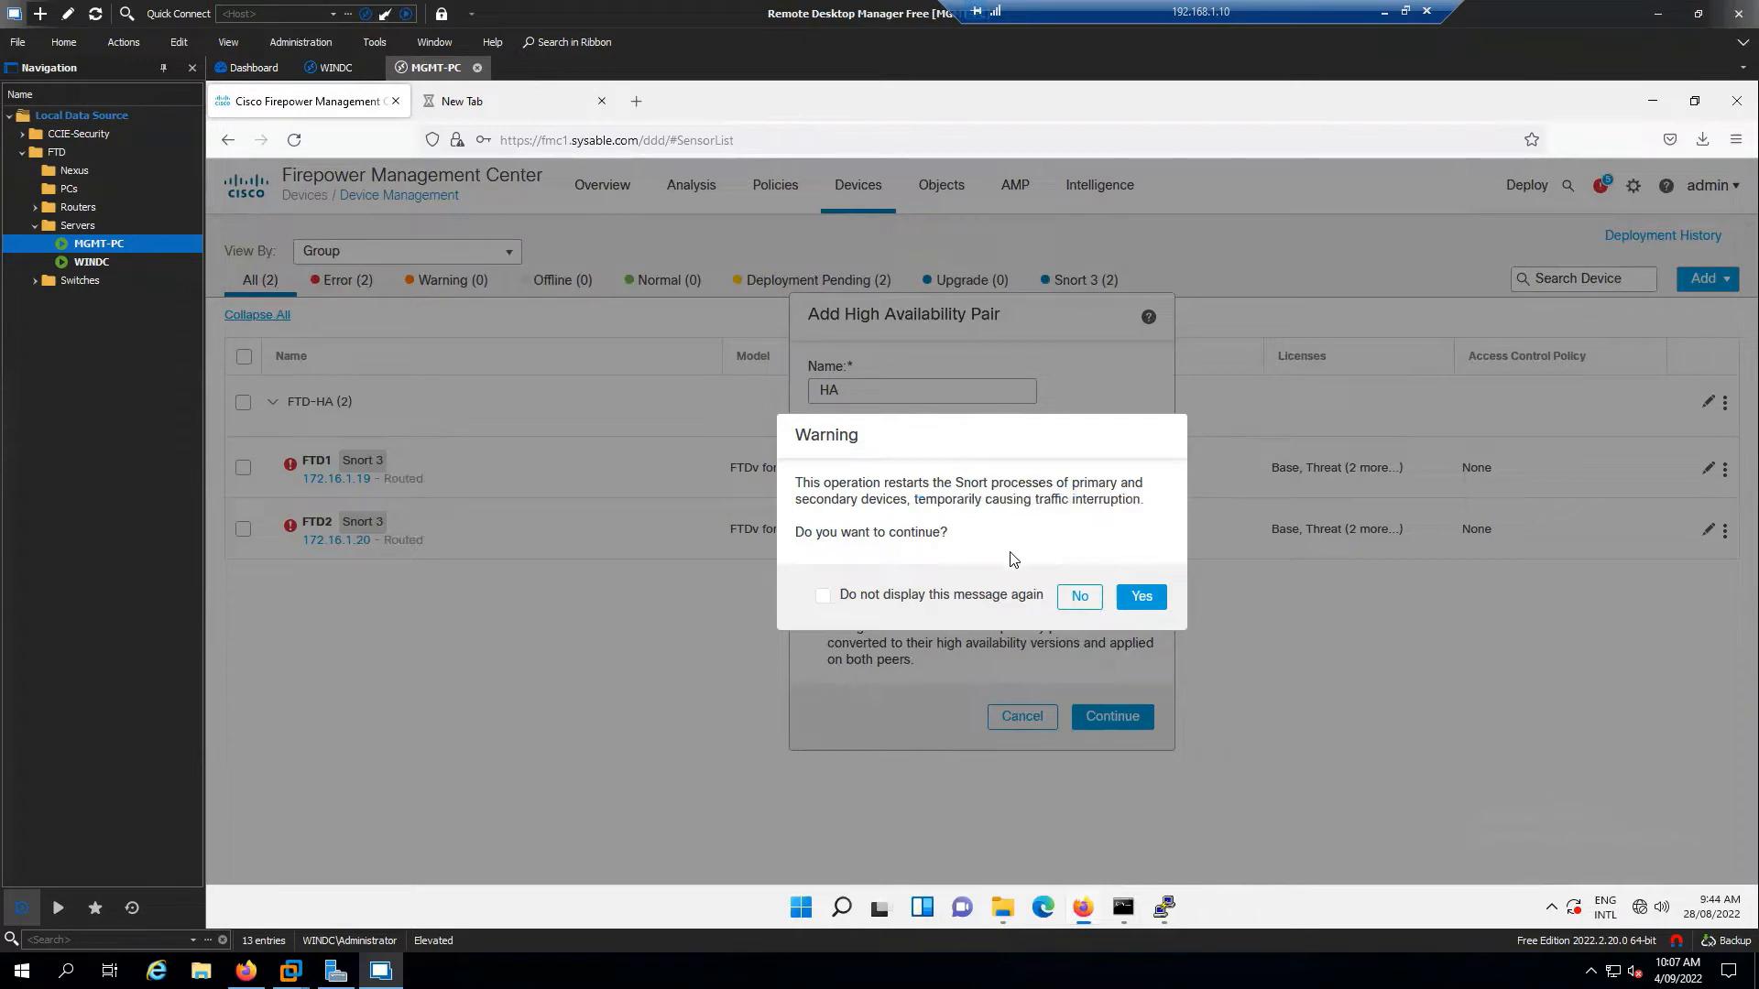
{"action": "left_click", "coordinate": [1140, 597]}
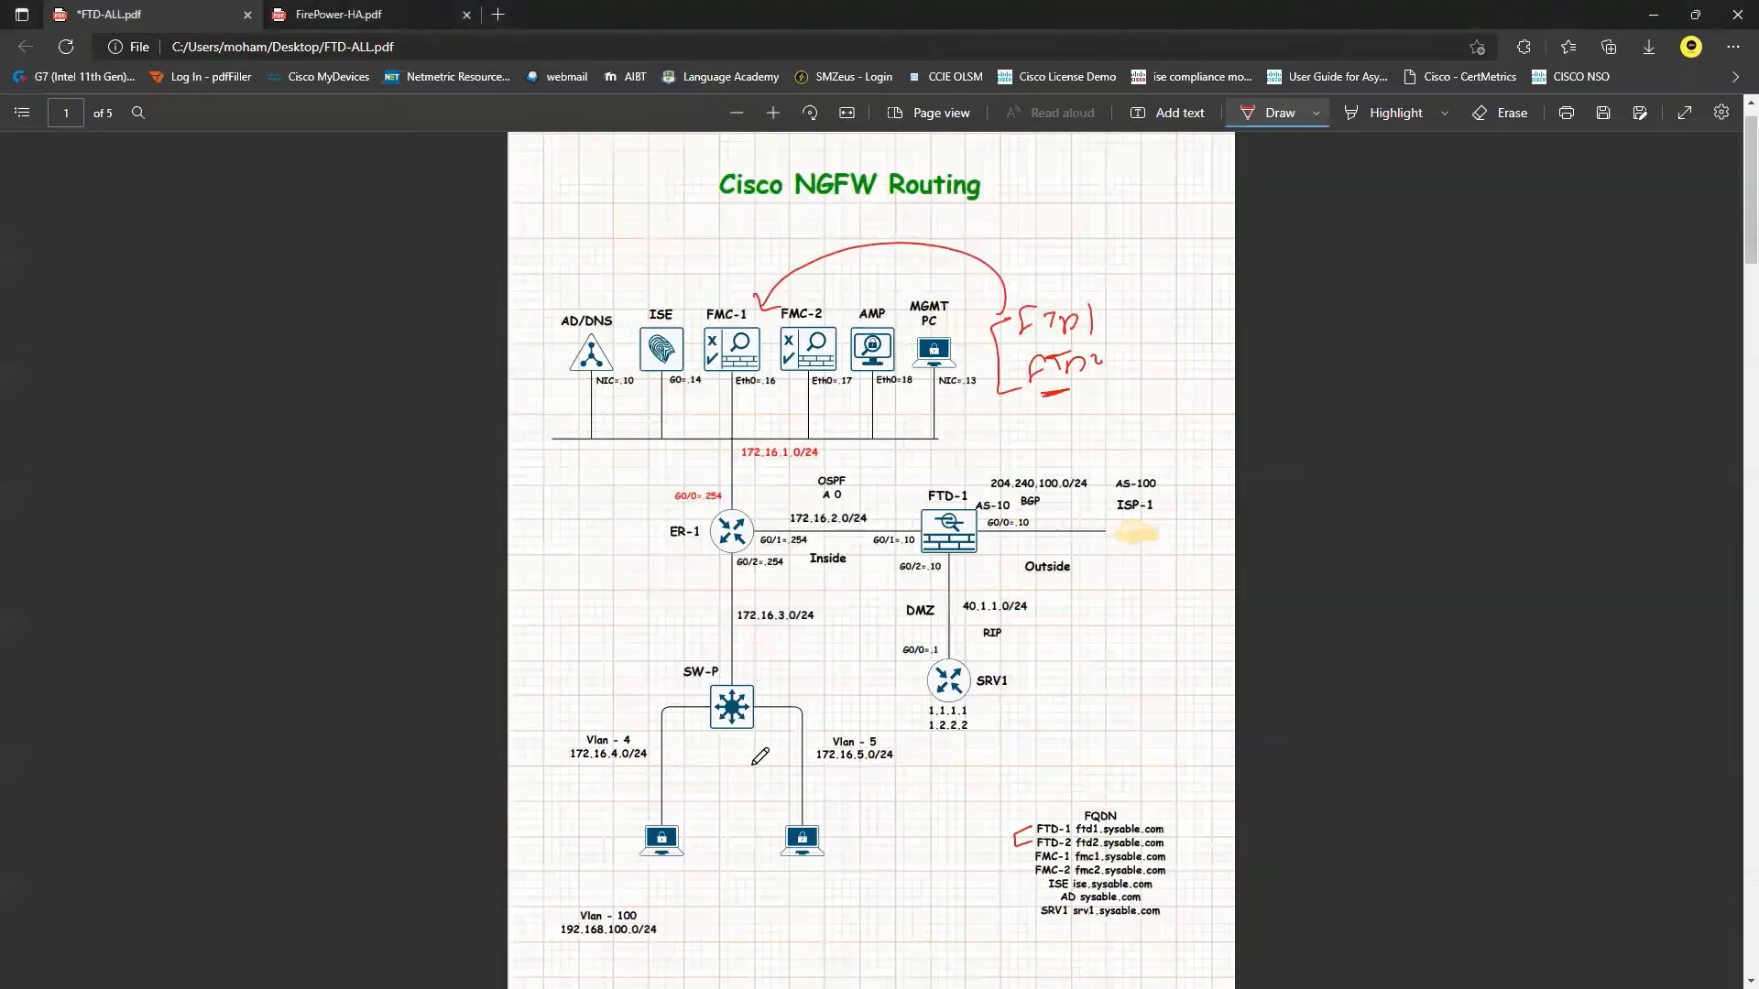
Step: Switch to FTD-ALL.pdf and underline the G0/3 interfaces between FTD-1 and FTD-2 on the Cisco NGFW Failover page
{"action": "scroll", "coordinate": [861, 423], "scroll_direction": "down", "scroll_amount": 7}
{"action": "scroll", "coordinate": [863, 430], "scroll_direction": "down", "scroll_amount": 4}
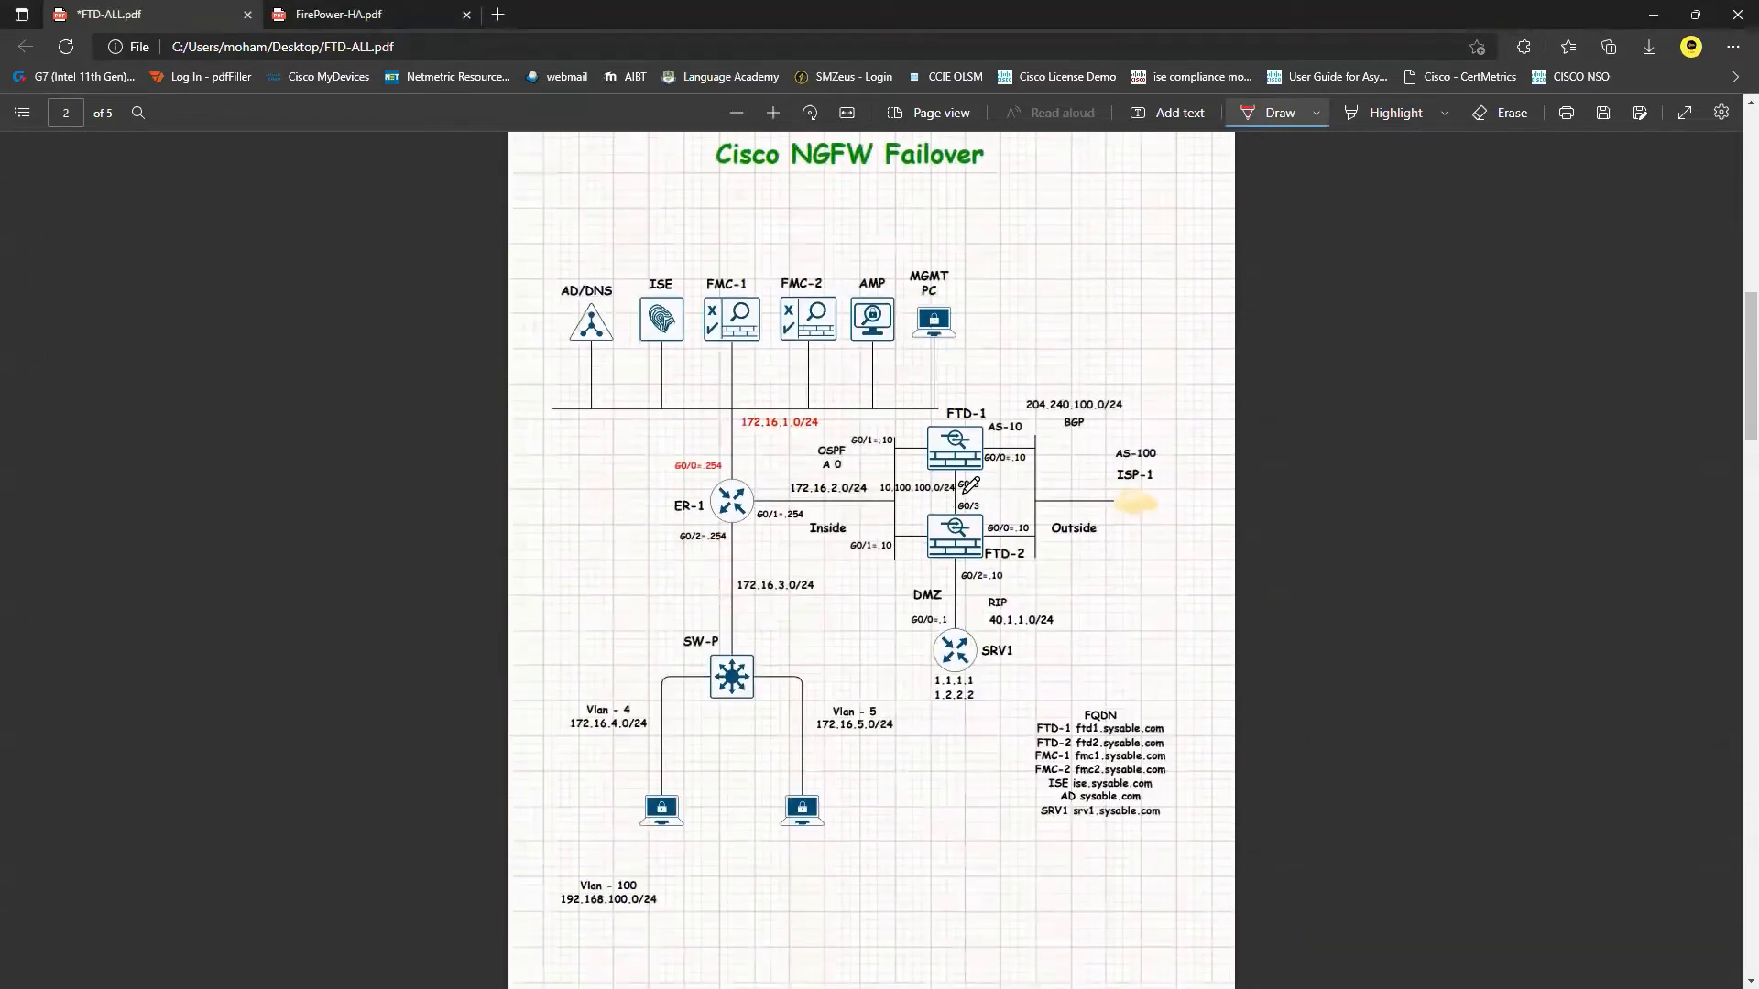
{"action": "left_click_drag", "start_coordinate": [958, 495], "coordinate": [973, 495]}
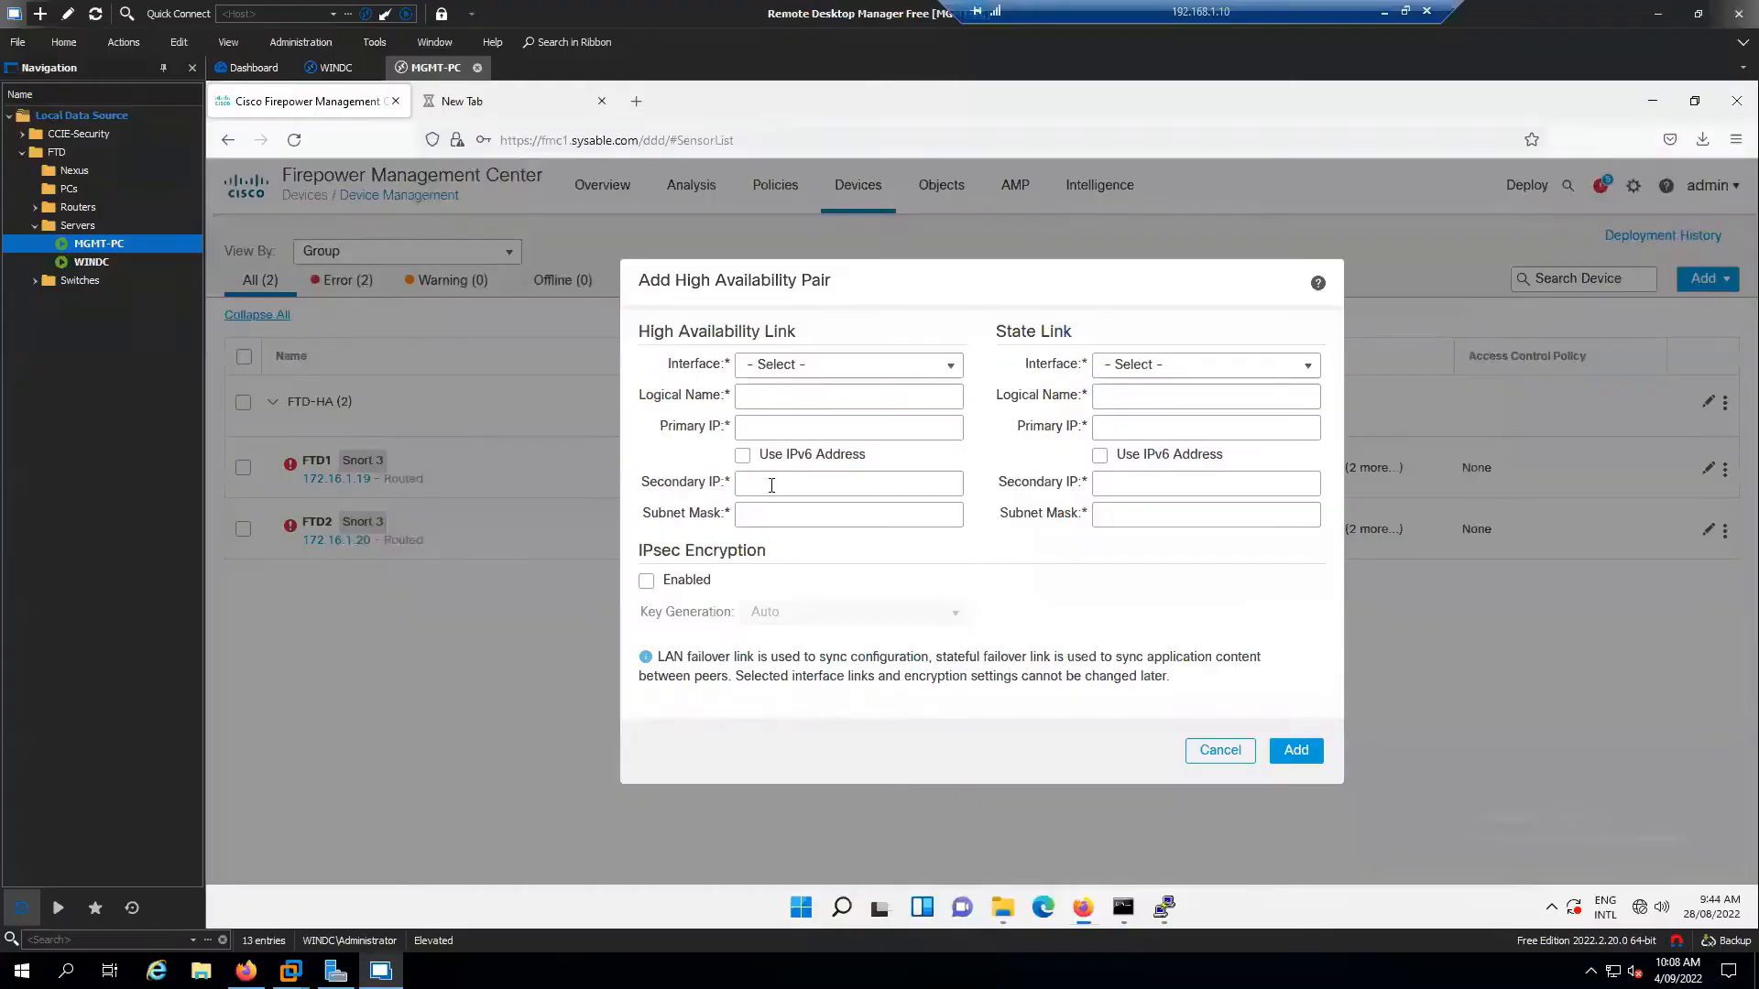
Step: Back in Firepower Management Center, select GigabitEthernet0/3 as the interface for both the High Availability Link and the State Link
{"action": "left_click", "coordinate": [843, 365]}
{"action": "left_click", "coordinate": [950, 366]}
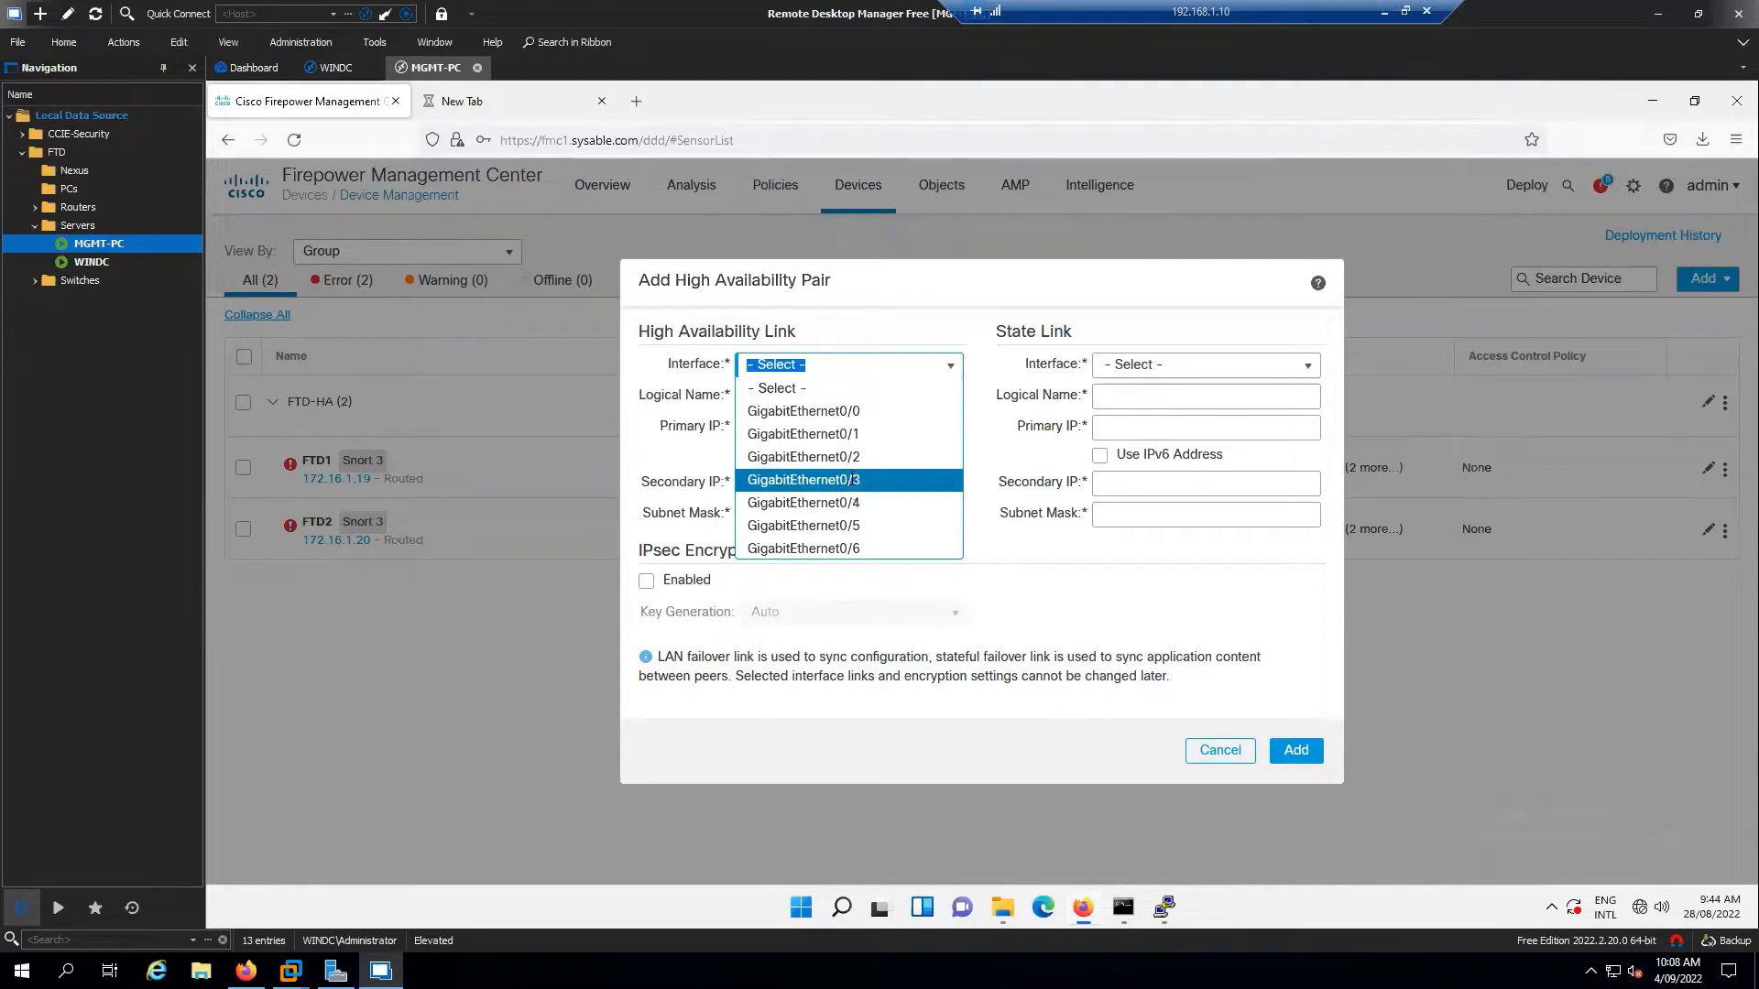
{"action": "left_click", "coordinate": [852, 482]}
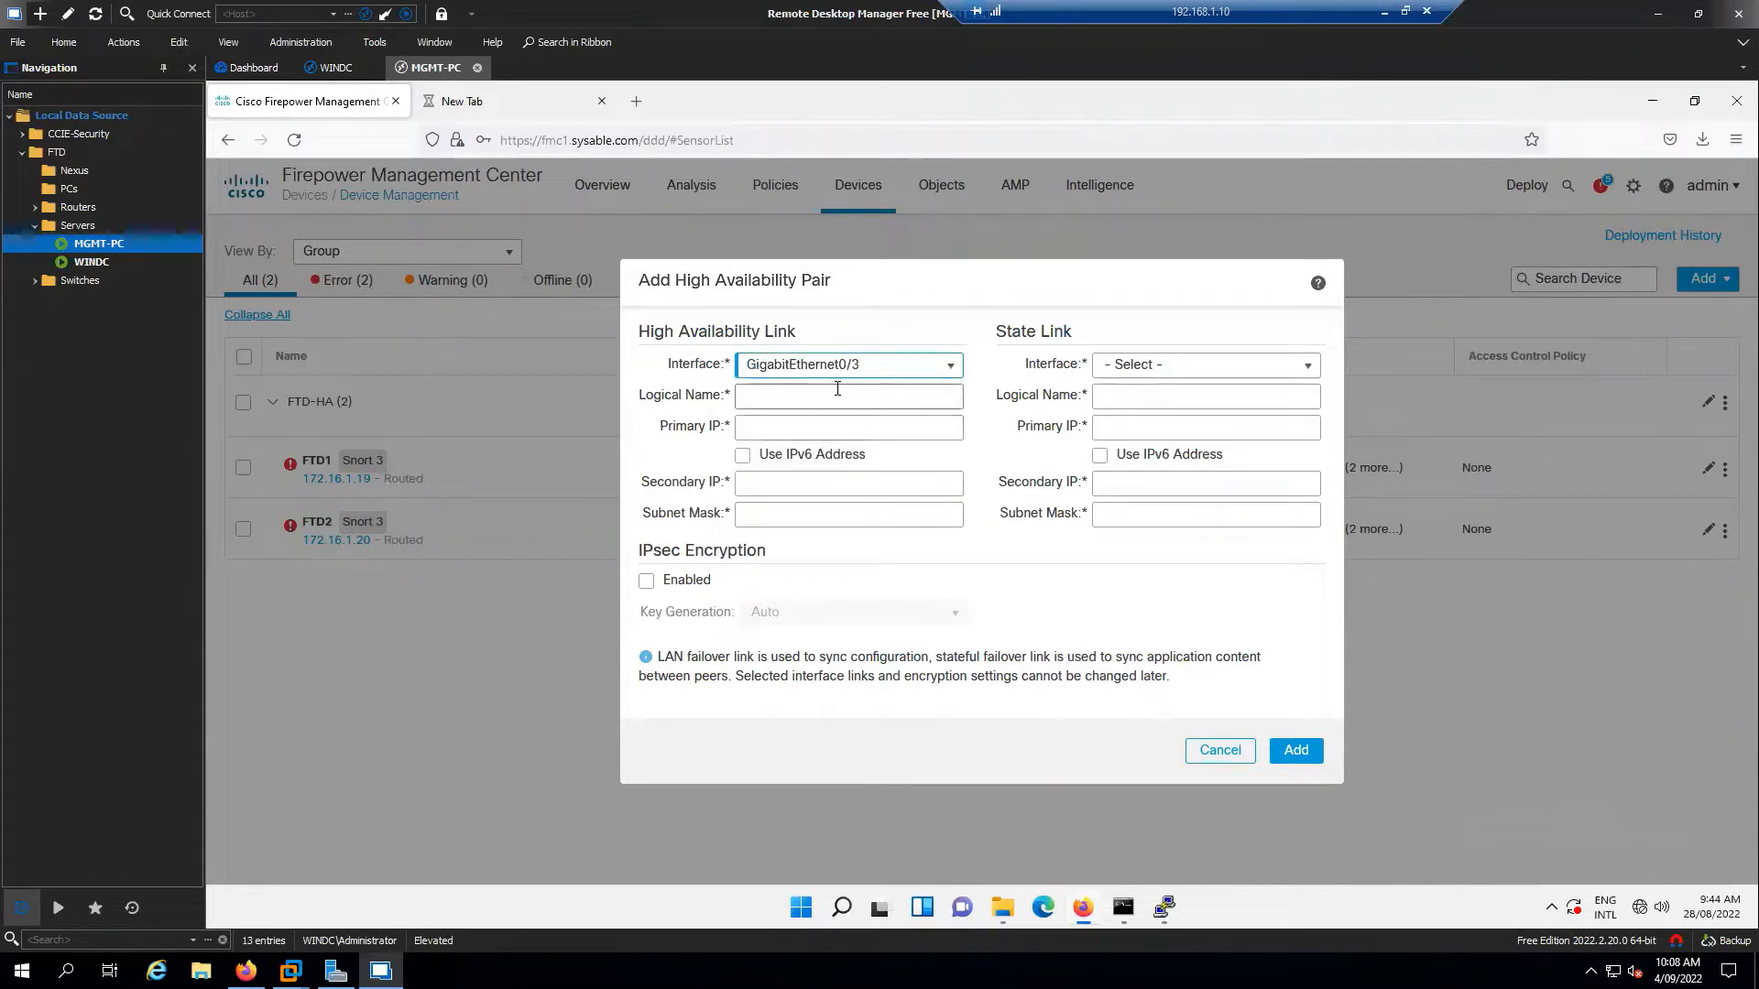
{"action": "left_click", "coordinate": [1307, 367]}
{"action": "left_click", "coordinate": [1162, 526]}
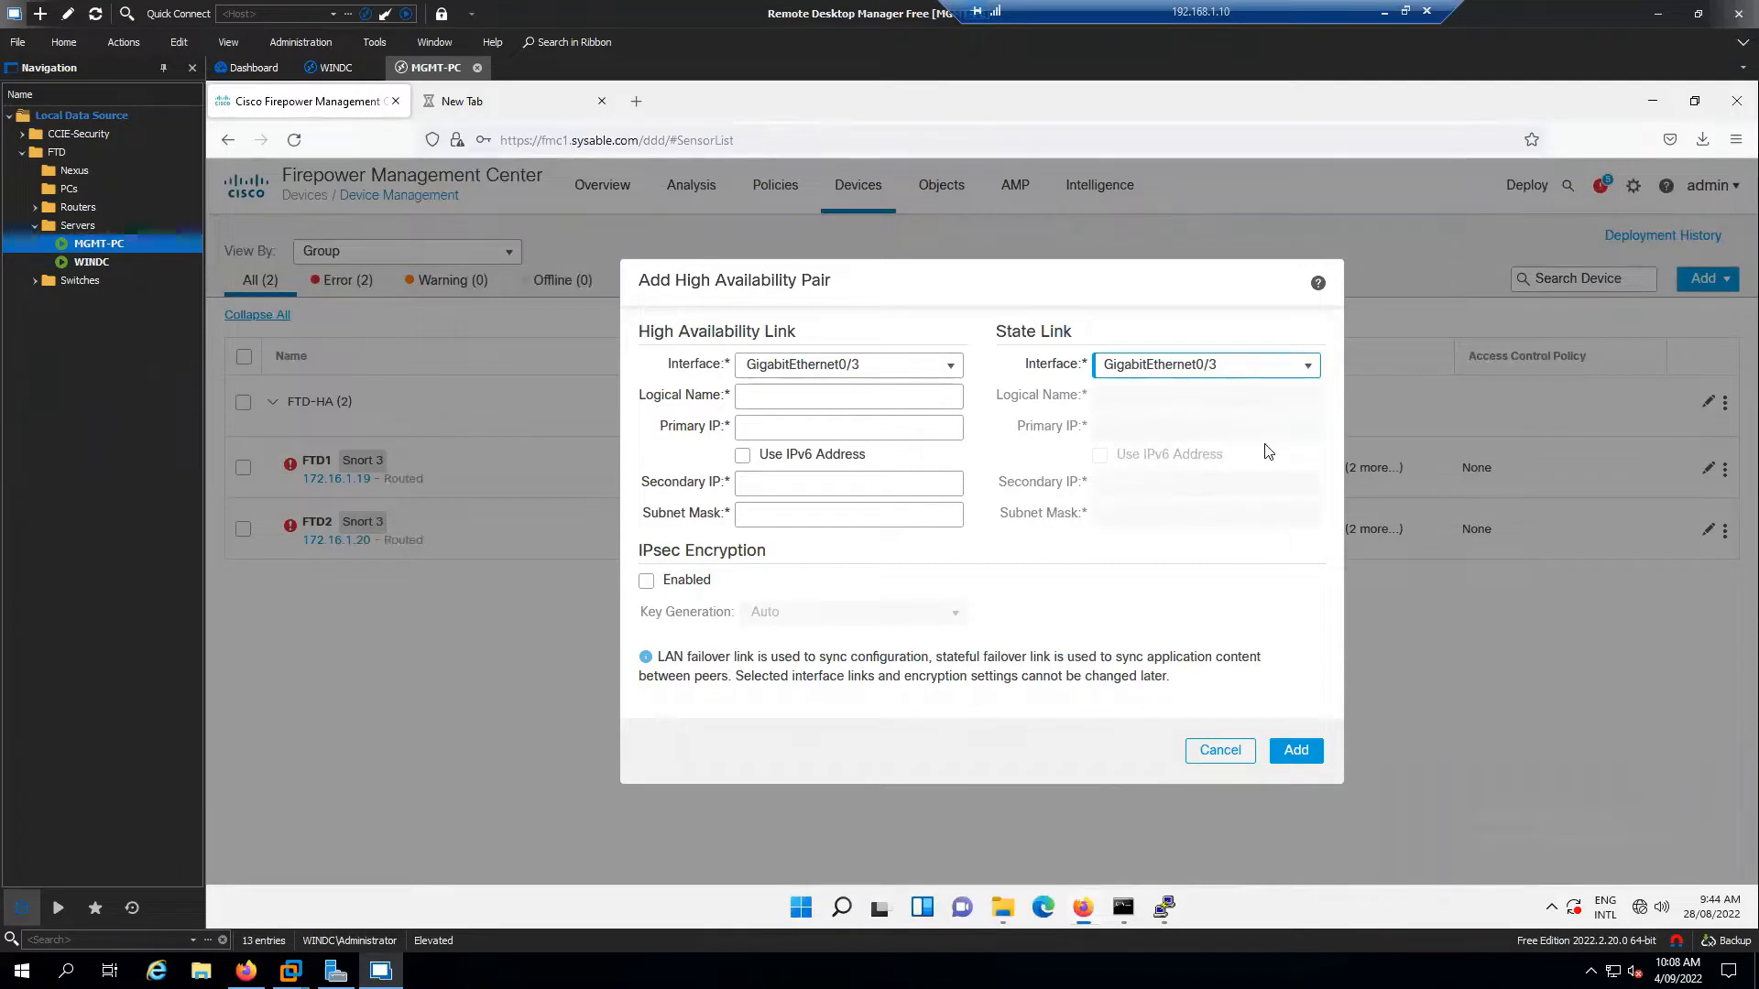
Step: Set the High Availability Link's logical name to LAN and underline the 10.100.100.0/24 subnet in the failover diagram
{"action": "left_click", "coordinate": [852, 397]}
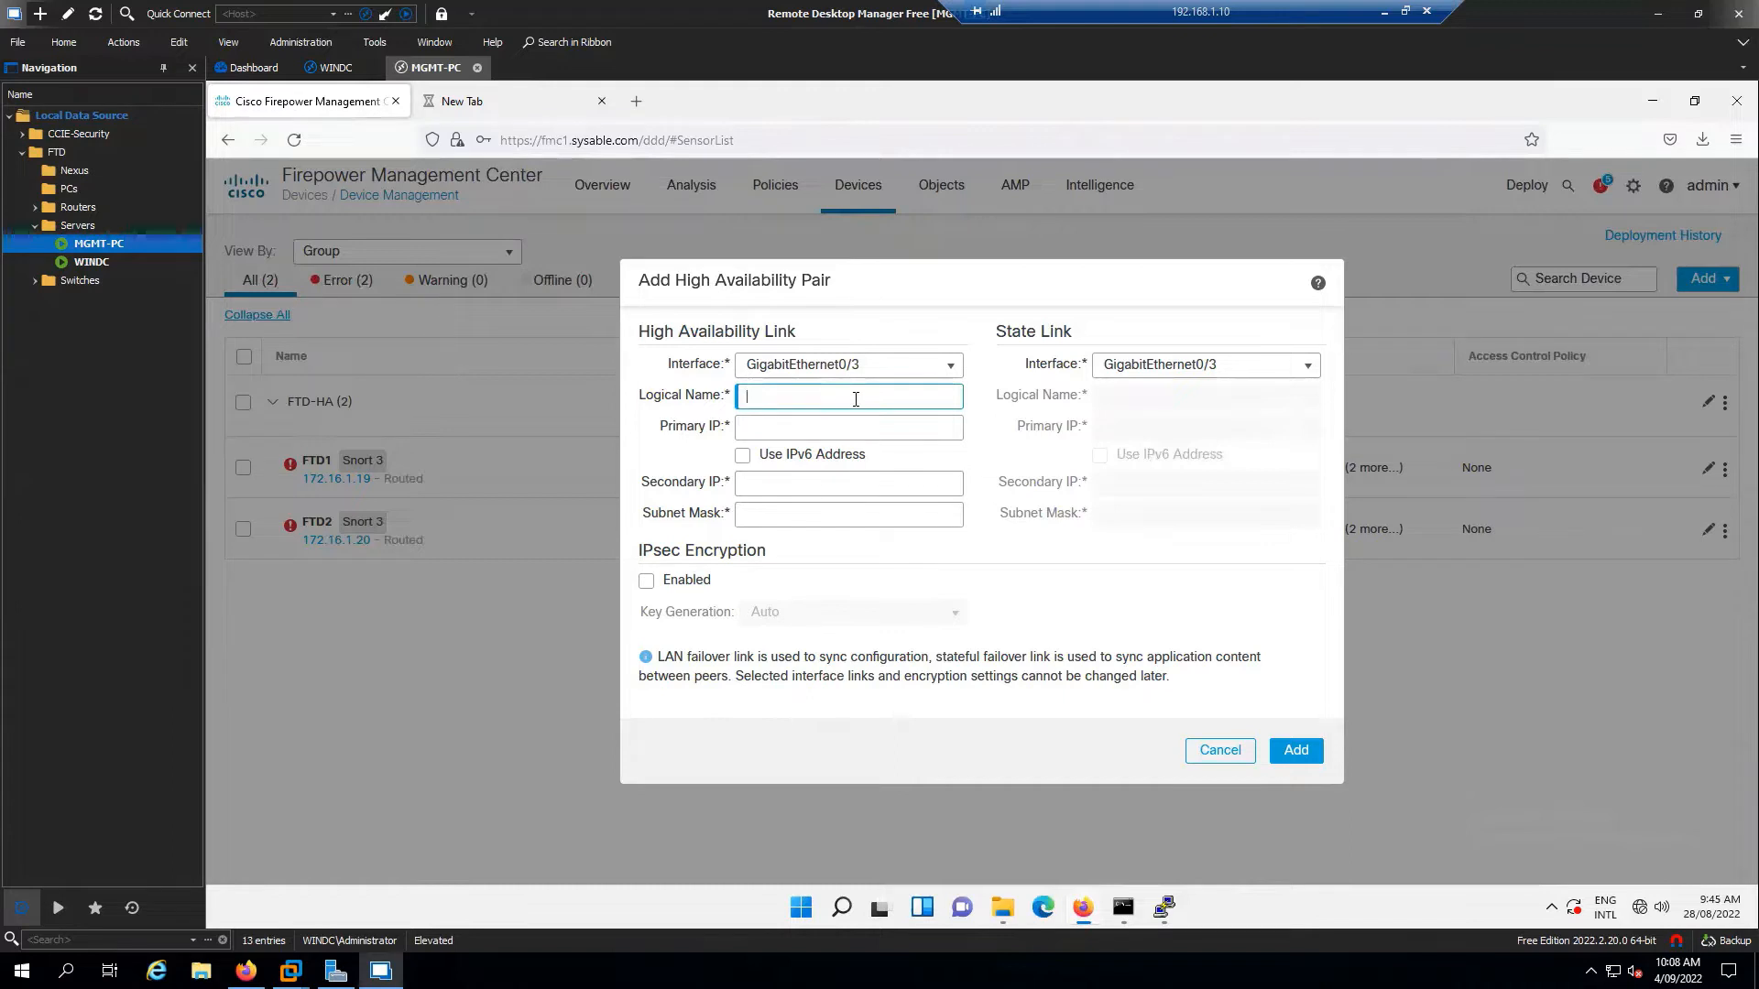
{"action": "type", "text": "LAN"}
{"action": "left_click_drag", "start_coordinate": [861, 365], "coordinate": [737, 360]}
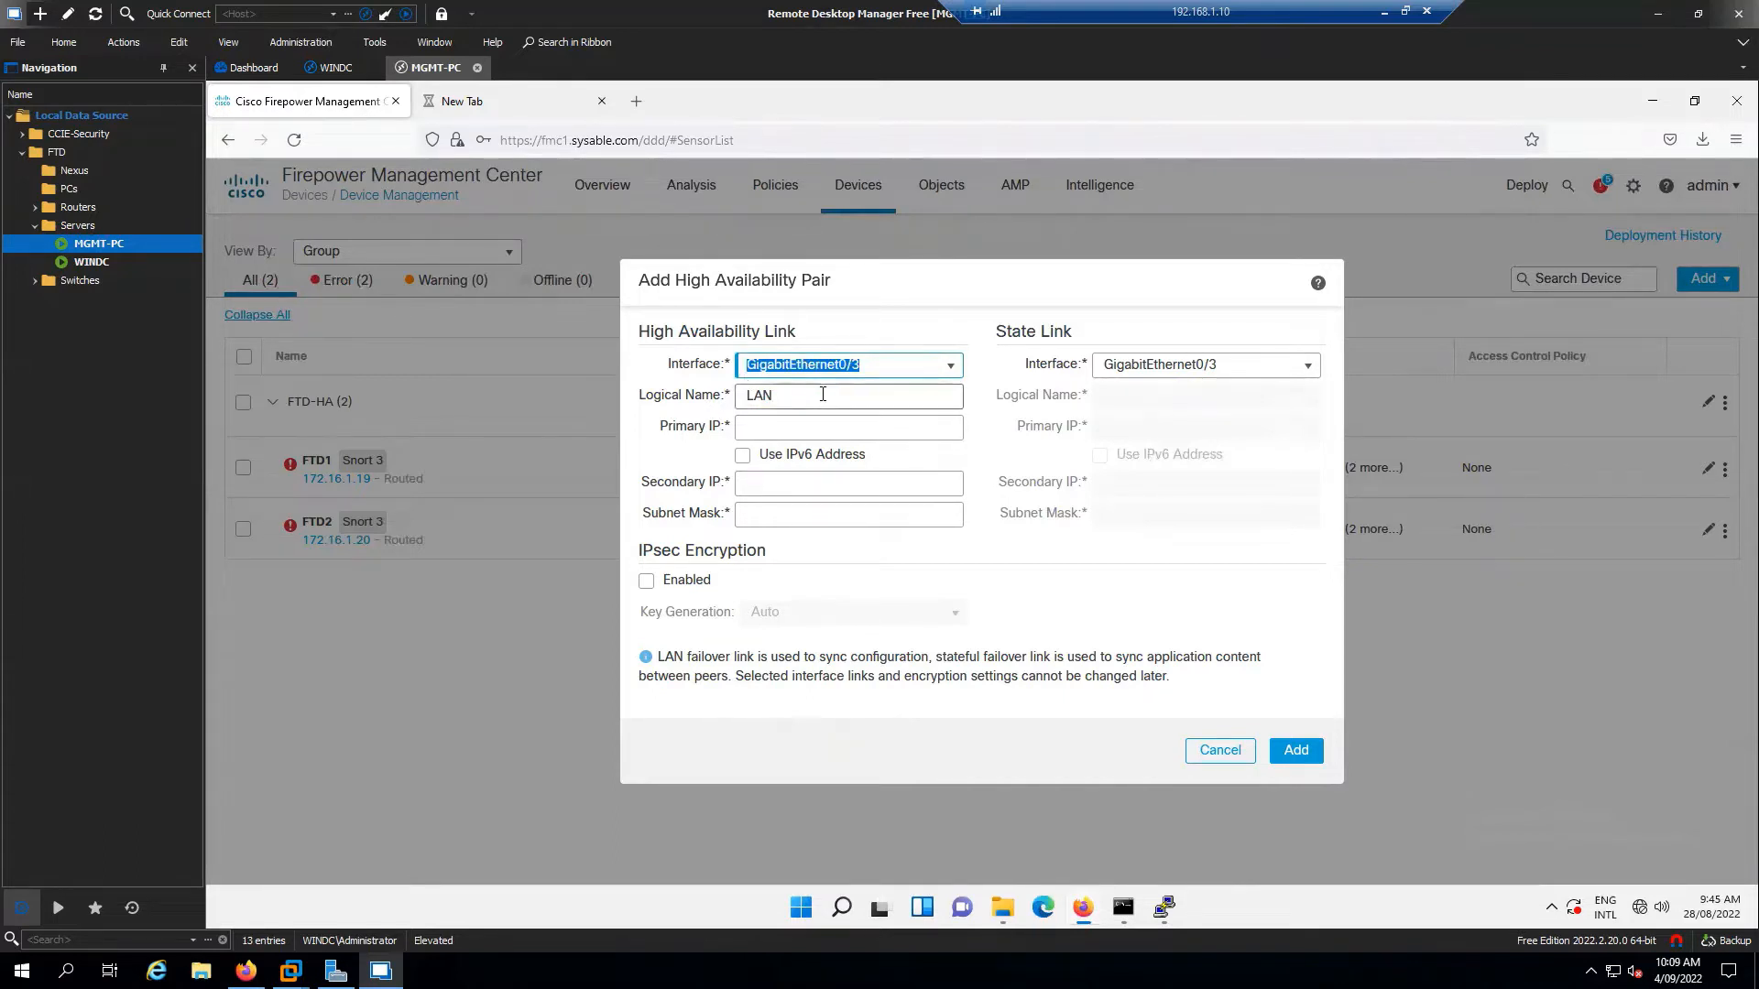
{"action": "double_click", "coordinate": [760, 403]}
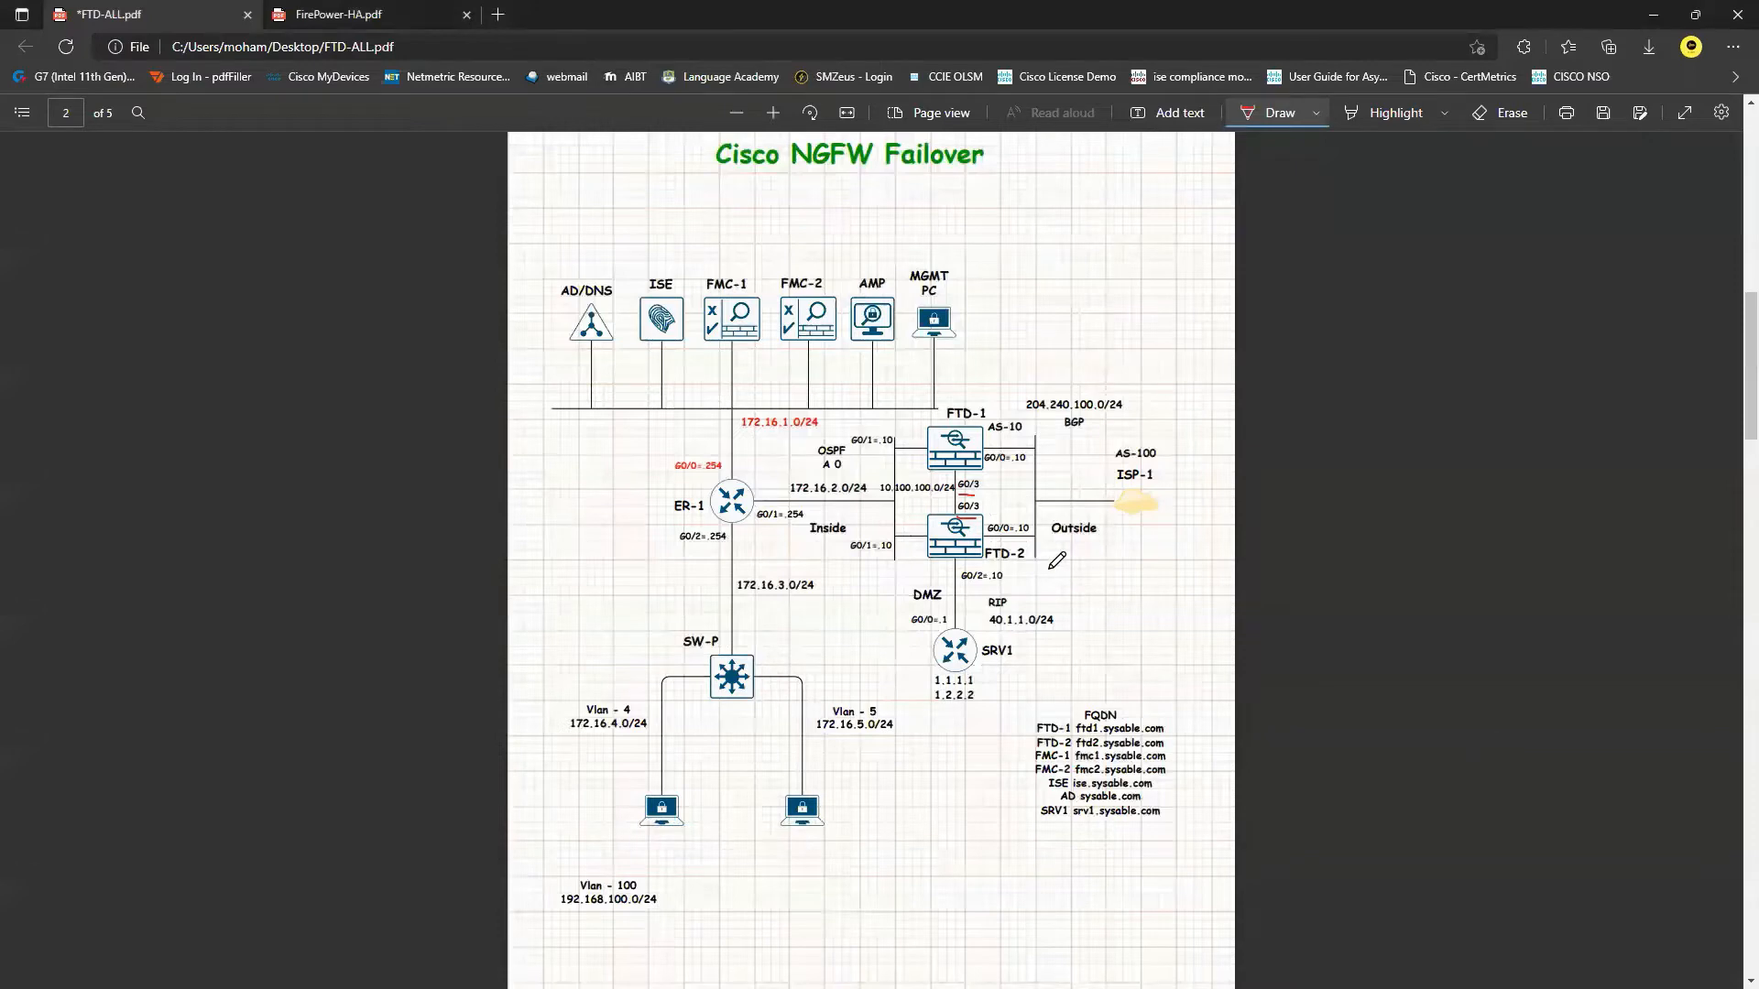
{"action": "left_click_drag", "start_coordinate": [887, 496], "coordinate": [953, 503]}
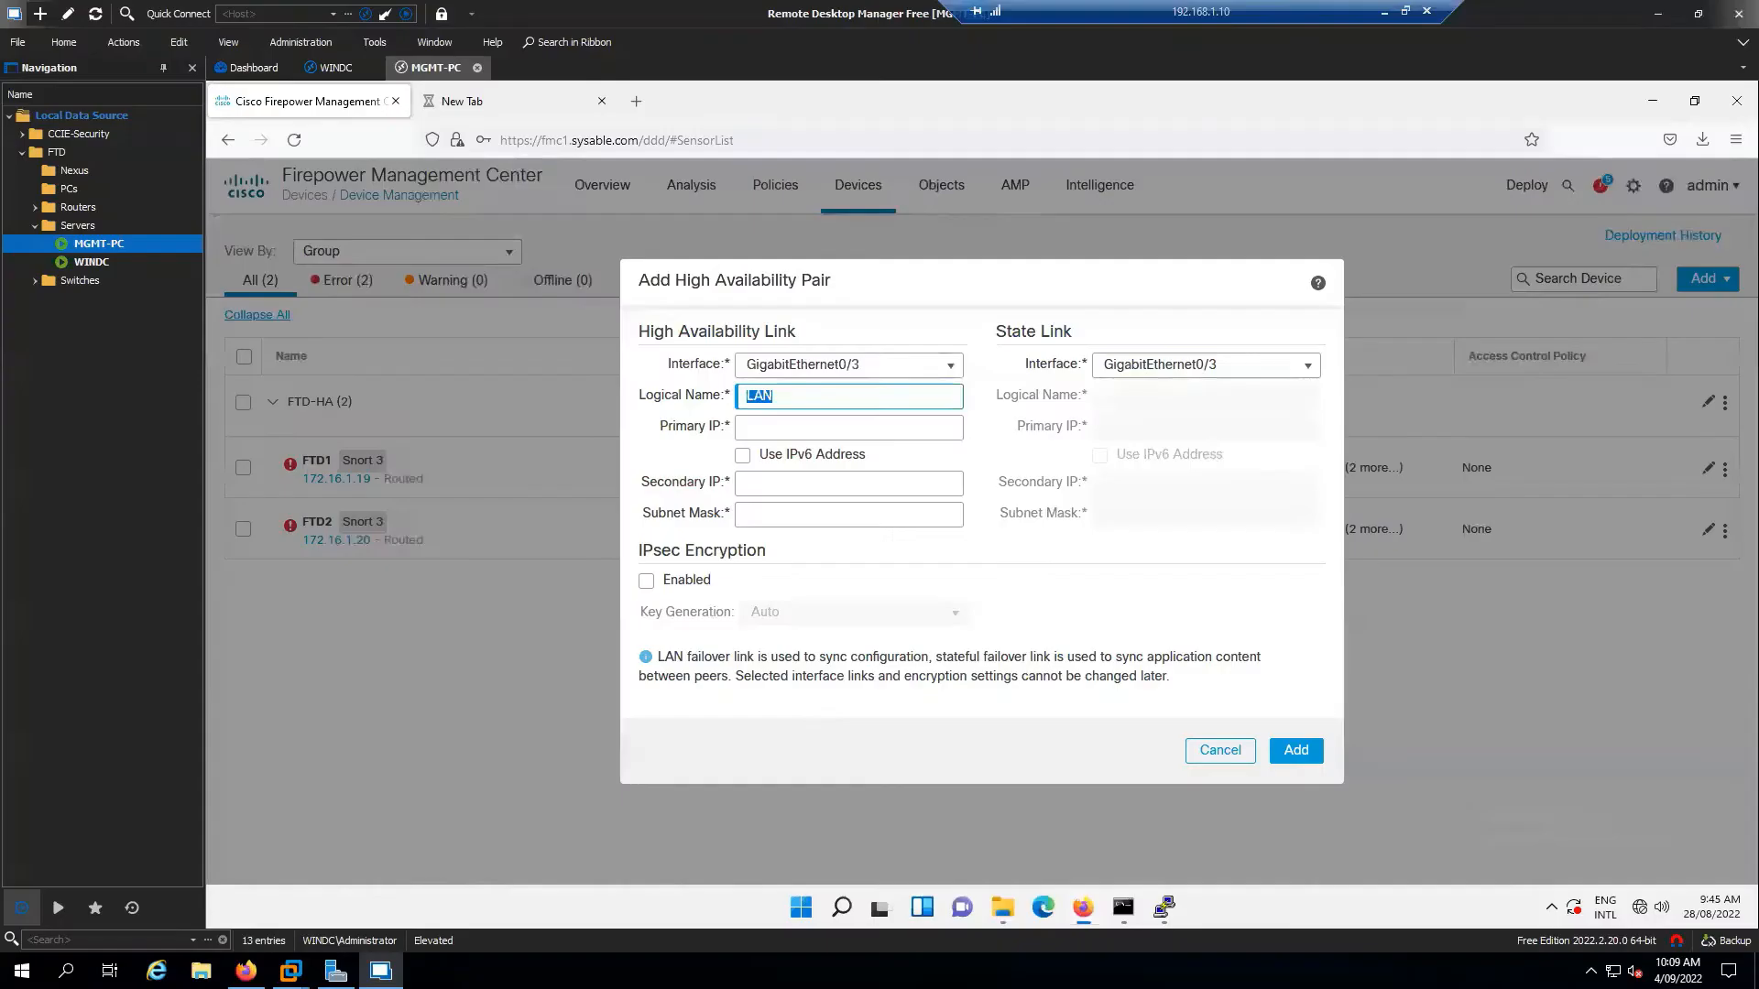
Step: Try link addresses 10.100.100.1 and 10.100.100.2 with mask 255.255.255.0, and switch IPv6 addressing on and off again
{"action": "left_click", "coordinate": [909, 418]}
{"action": "type", "text": "10."}
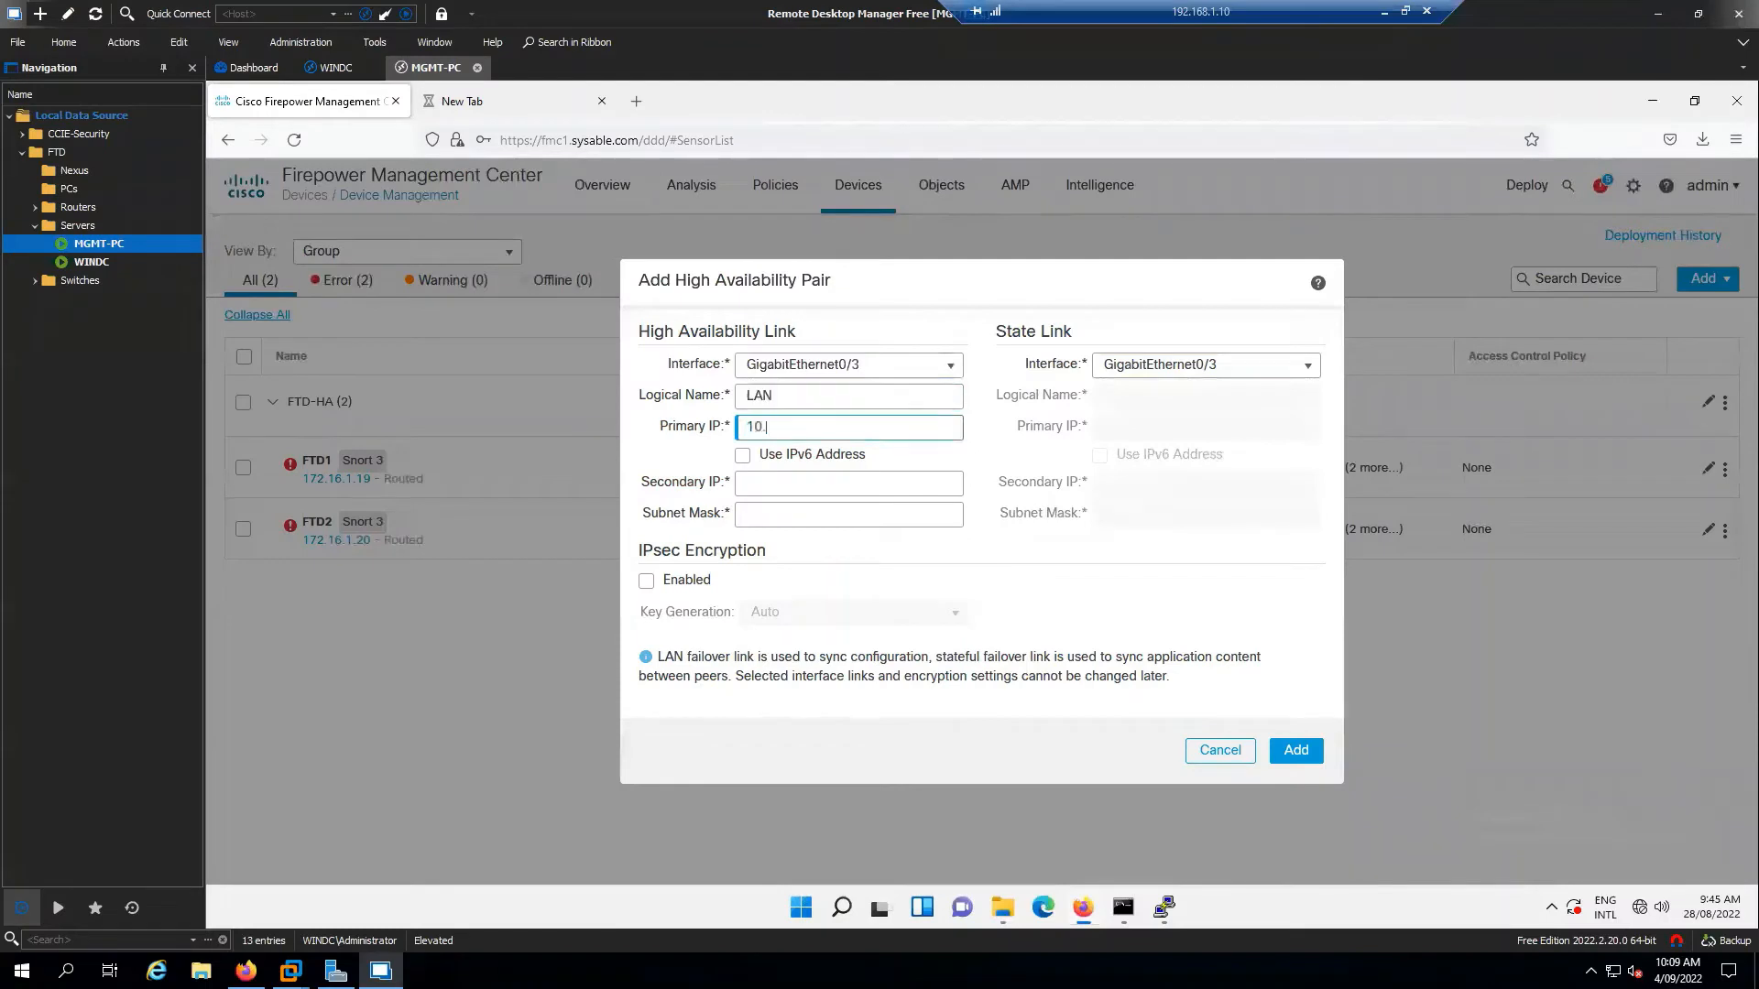
{"action": "type", "text": "100.100.1"}
{"action": "left_click", "coordinate": [836, 483]}
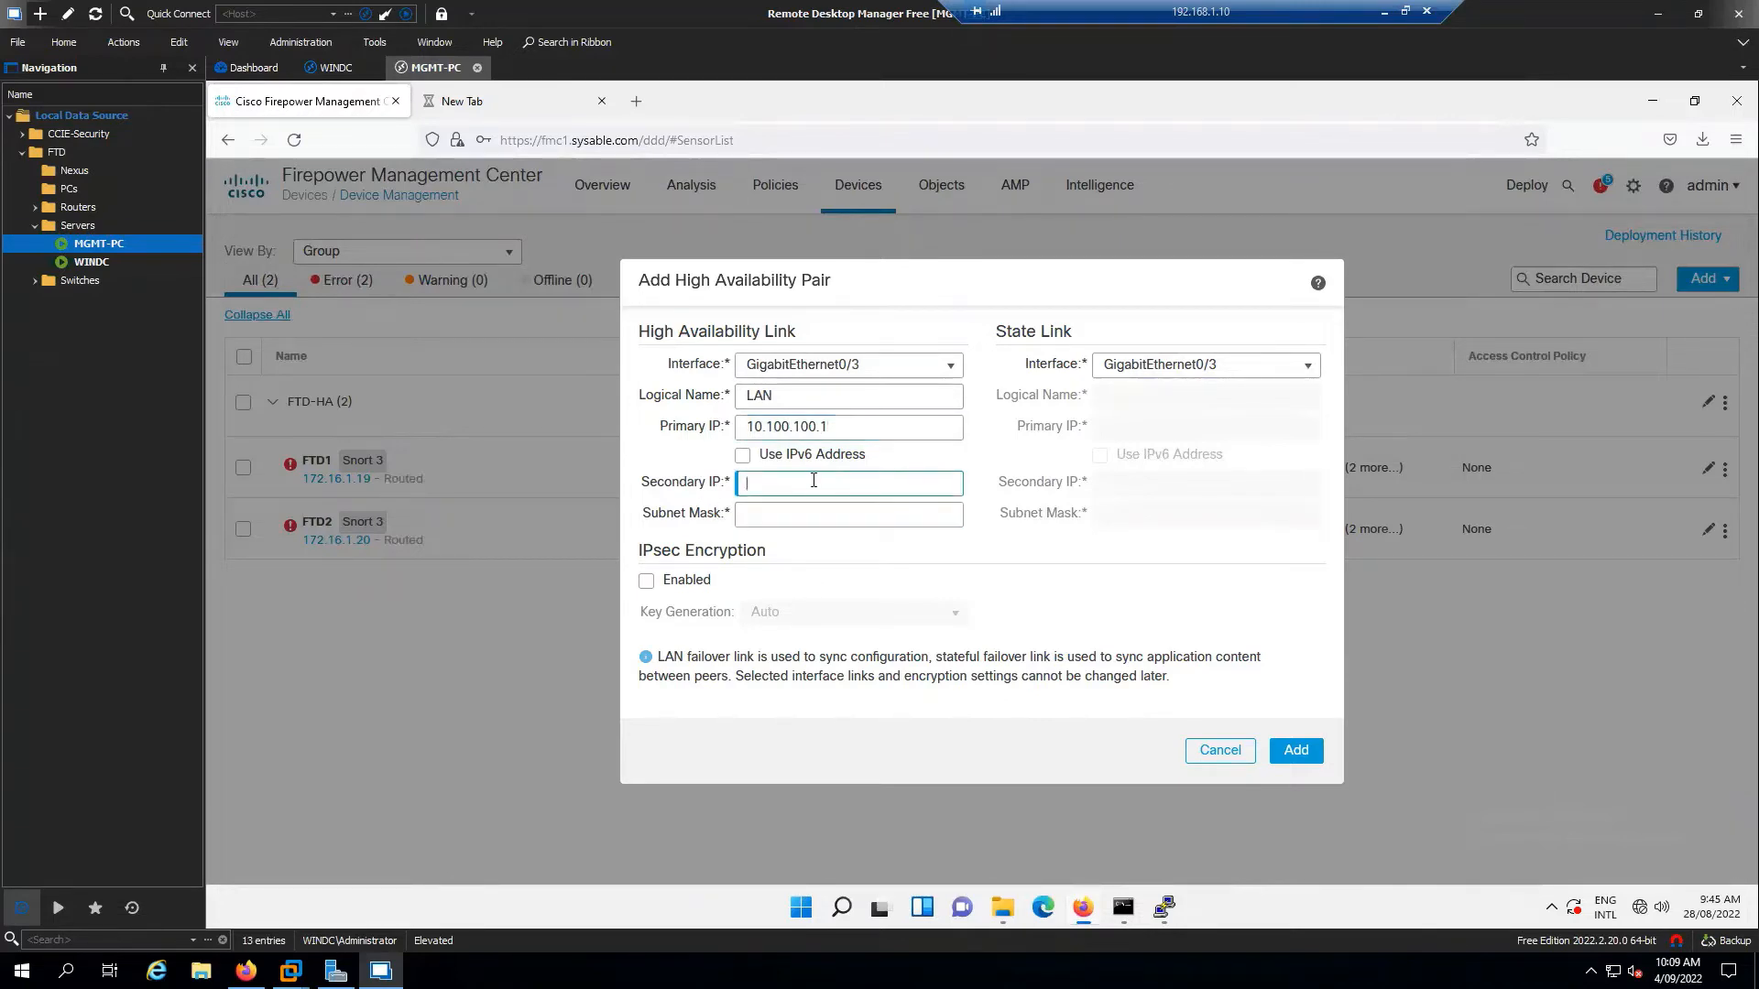
{"action": "type", "text": "10.100.100.2"}
{"action": "key", "text": "Tab"}
{"action": "type", "text": "255.255.2"}
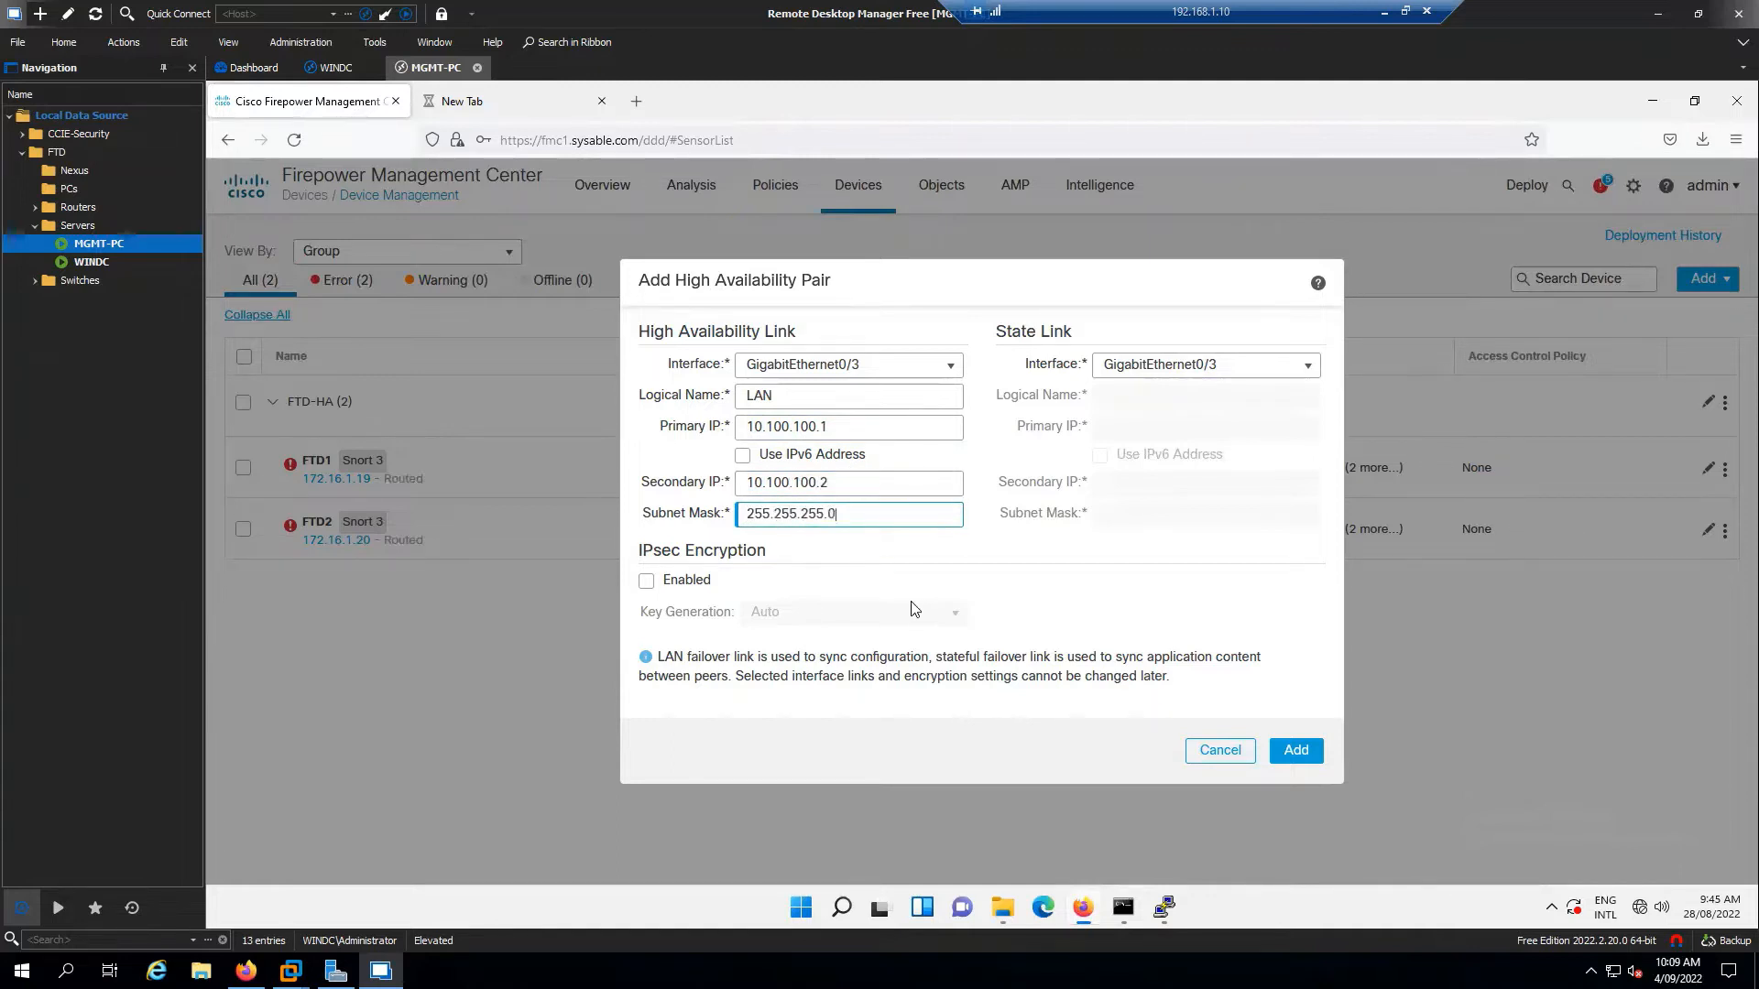
{"action": "left_click", "coordinate": [743, 457]}
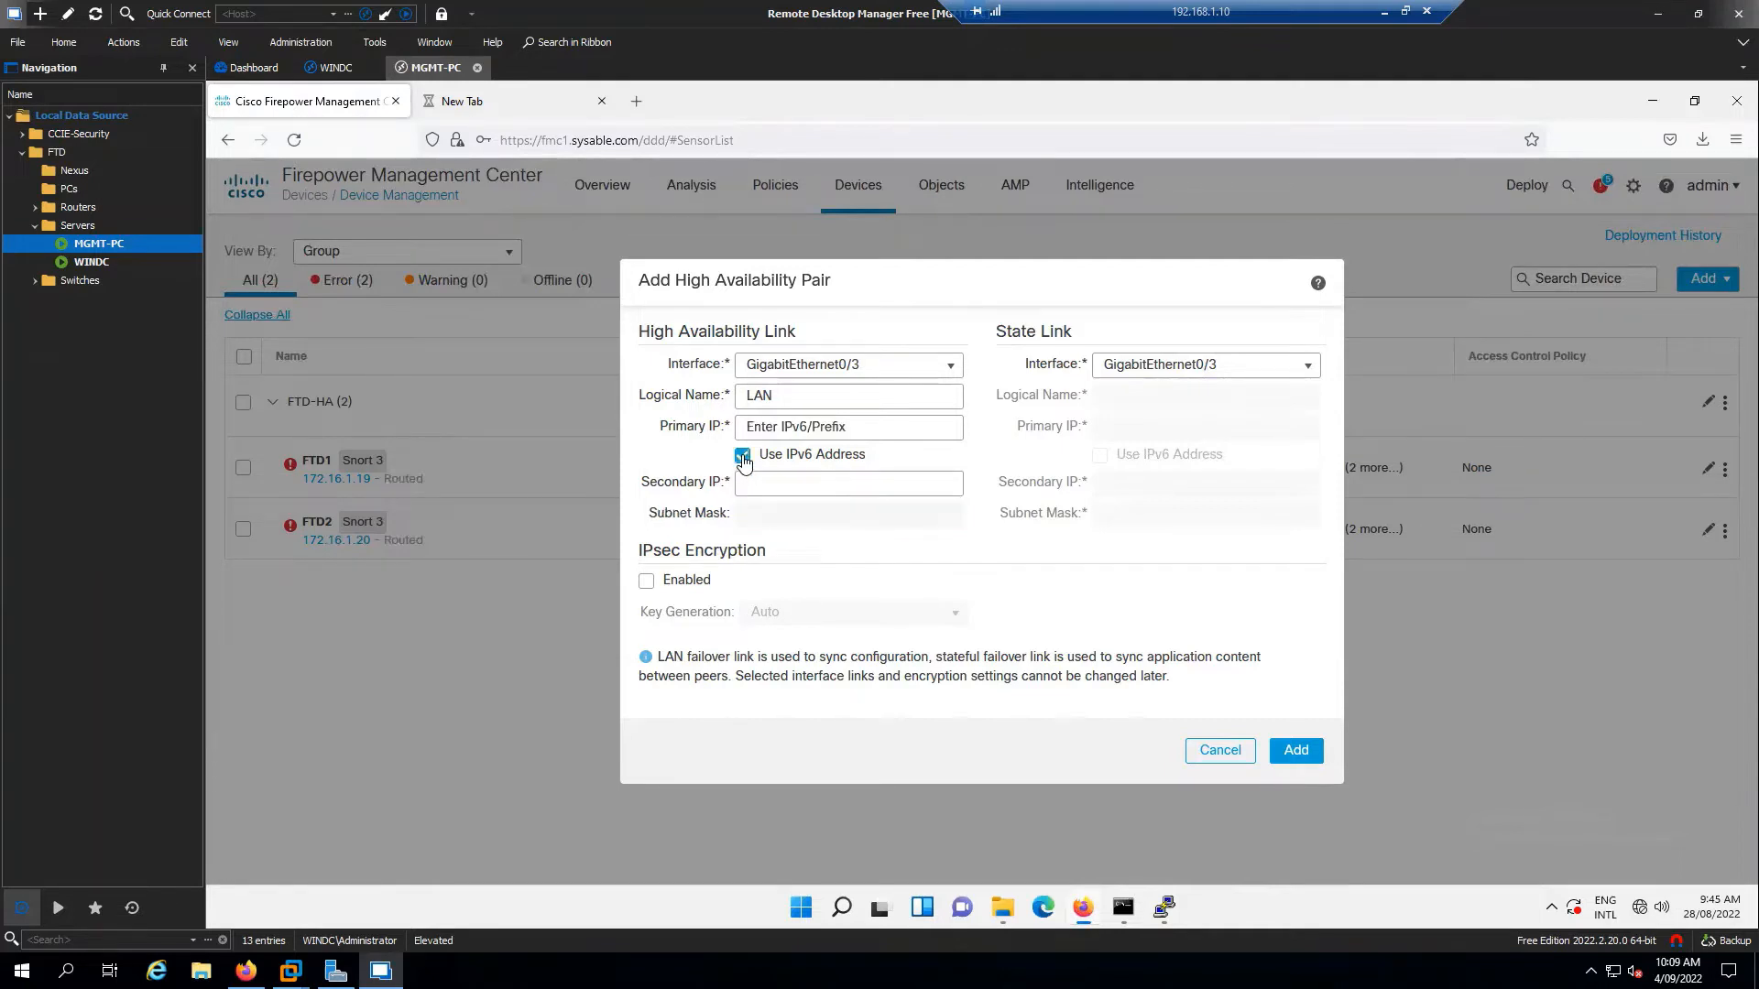
{"action": "left_click", "coordinate": [743, 457]}
Step: Set the High Availability Link's primary IP to 10.100.100.1, secondary IP to 10.100.100.2 and subnet mask to 255.255.255.0
{"action": "left_click", "coordinate": [794, 429]}
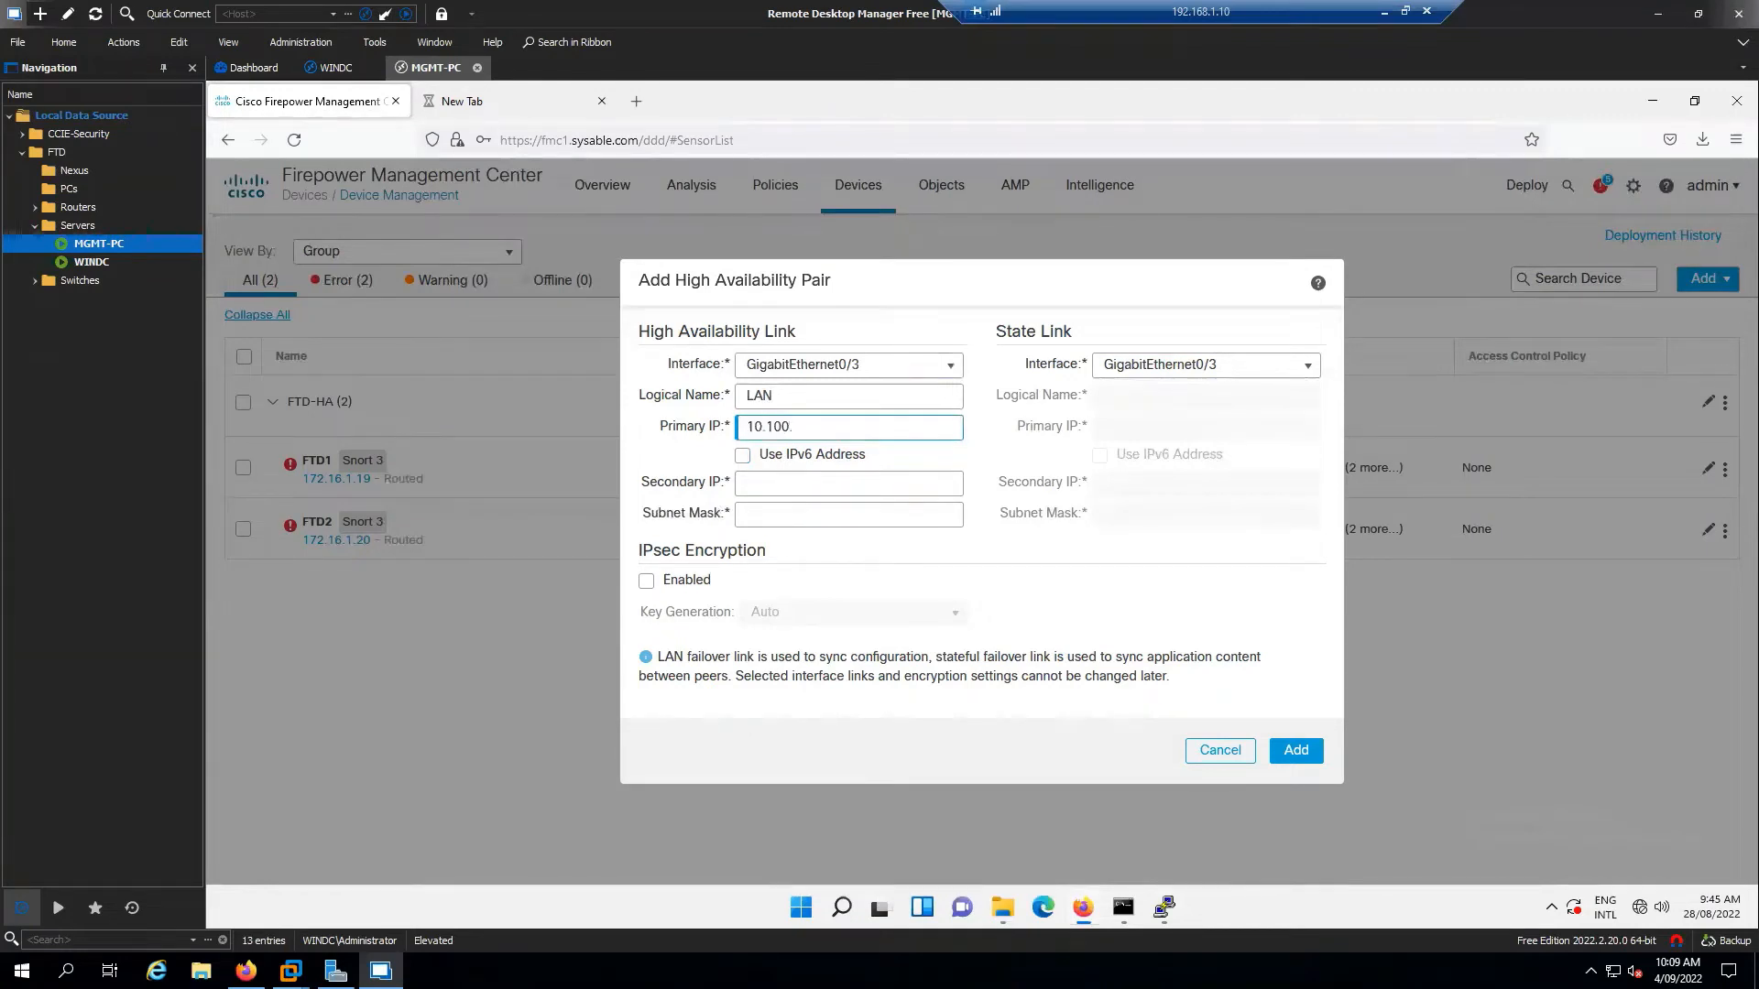
{"action": "type", "text": "10.100.100.1"}
{"action": "left_click", "coordinate": [793, 484]}
{"action": "type", "text": "10.100.100.2"}
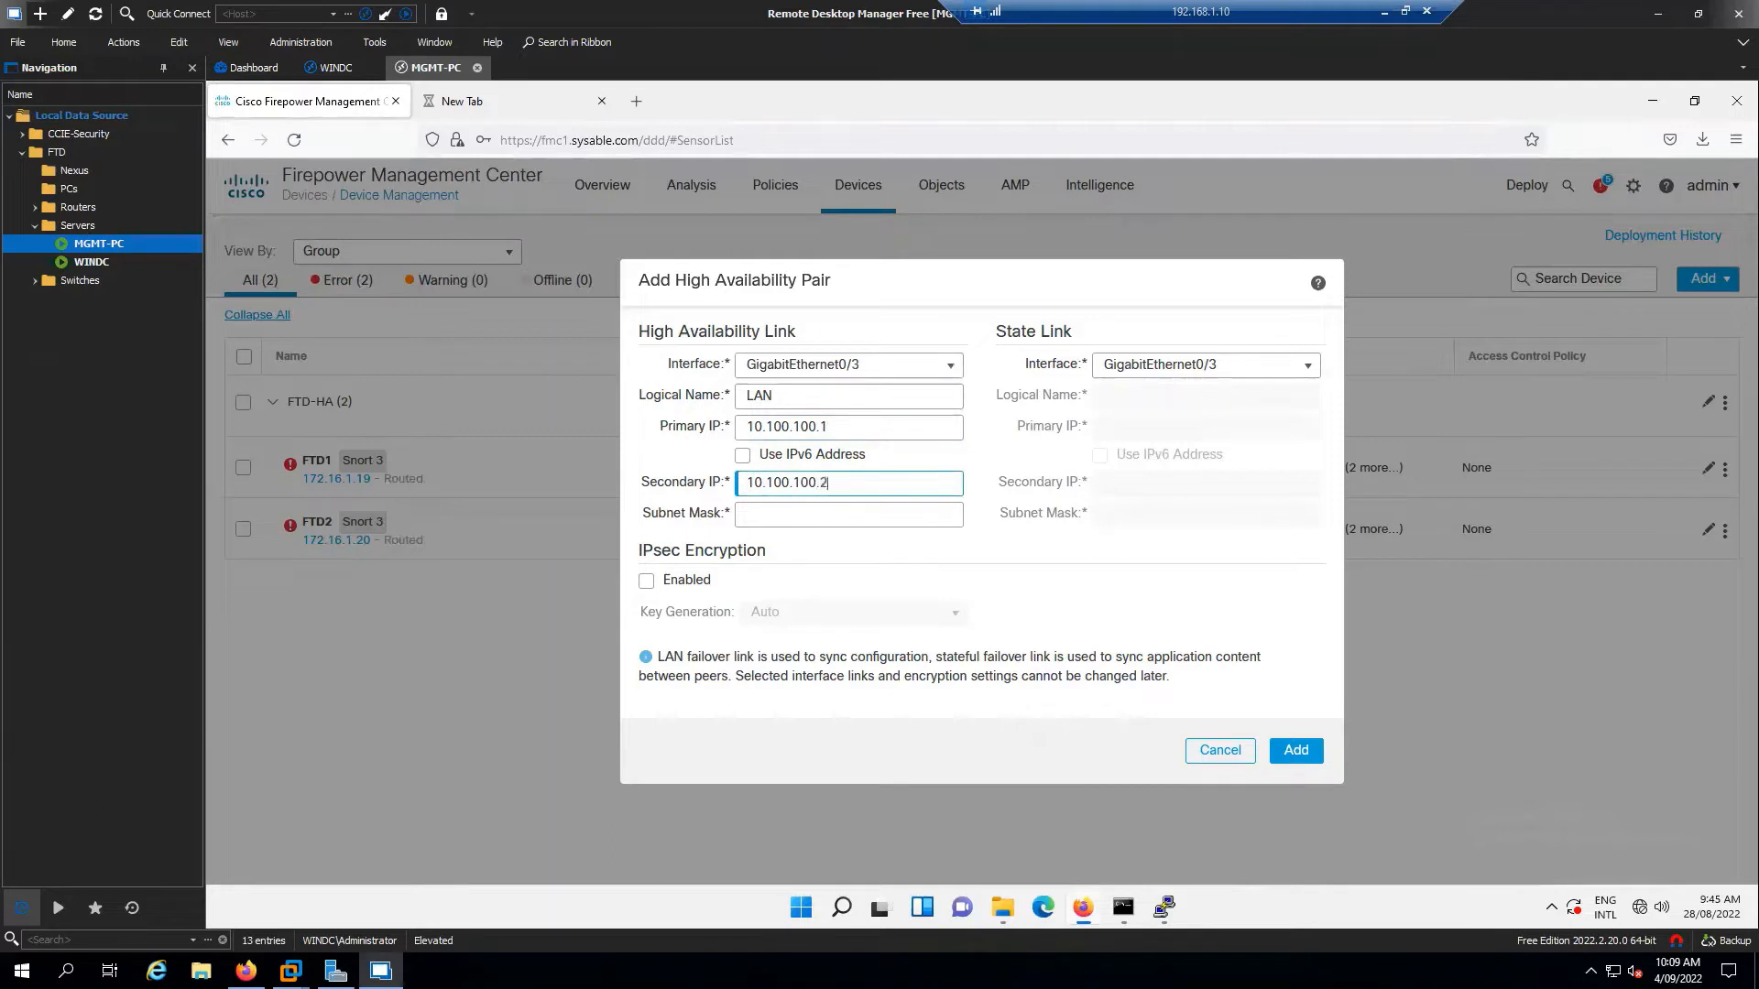
{"action": "key", "text": "Tab"}
{"action": "type", "text": "255.255.255"}
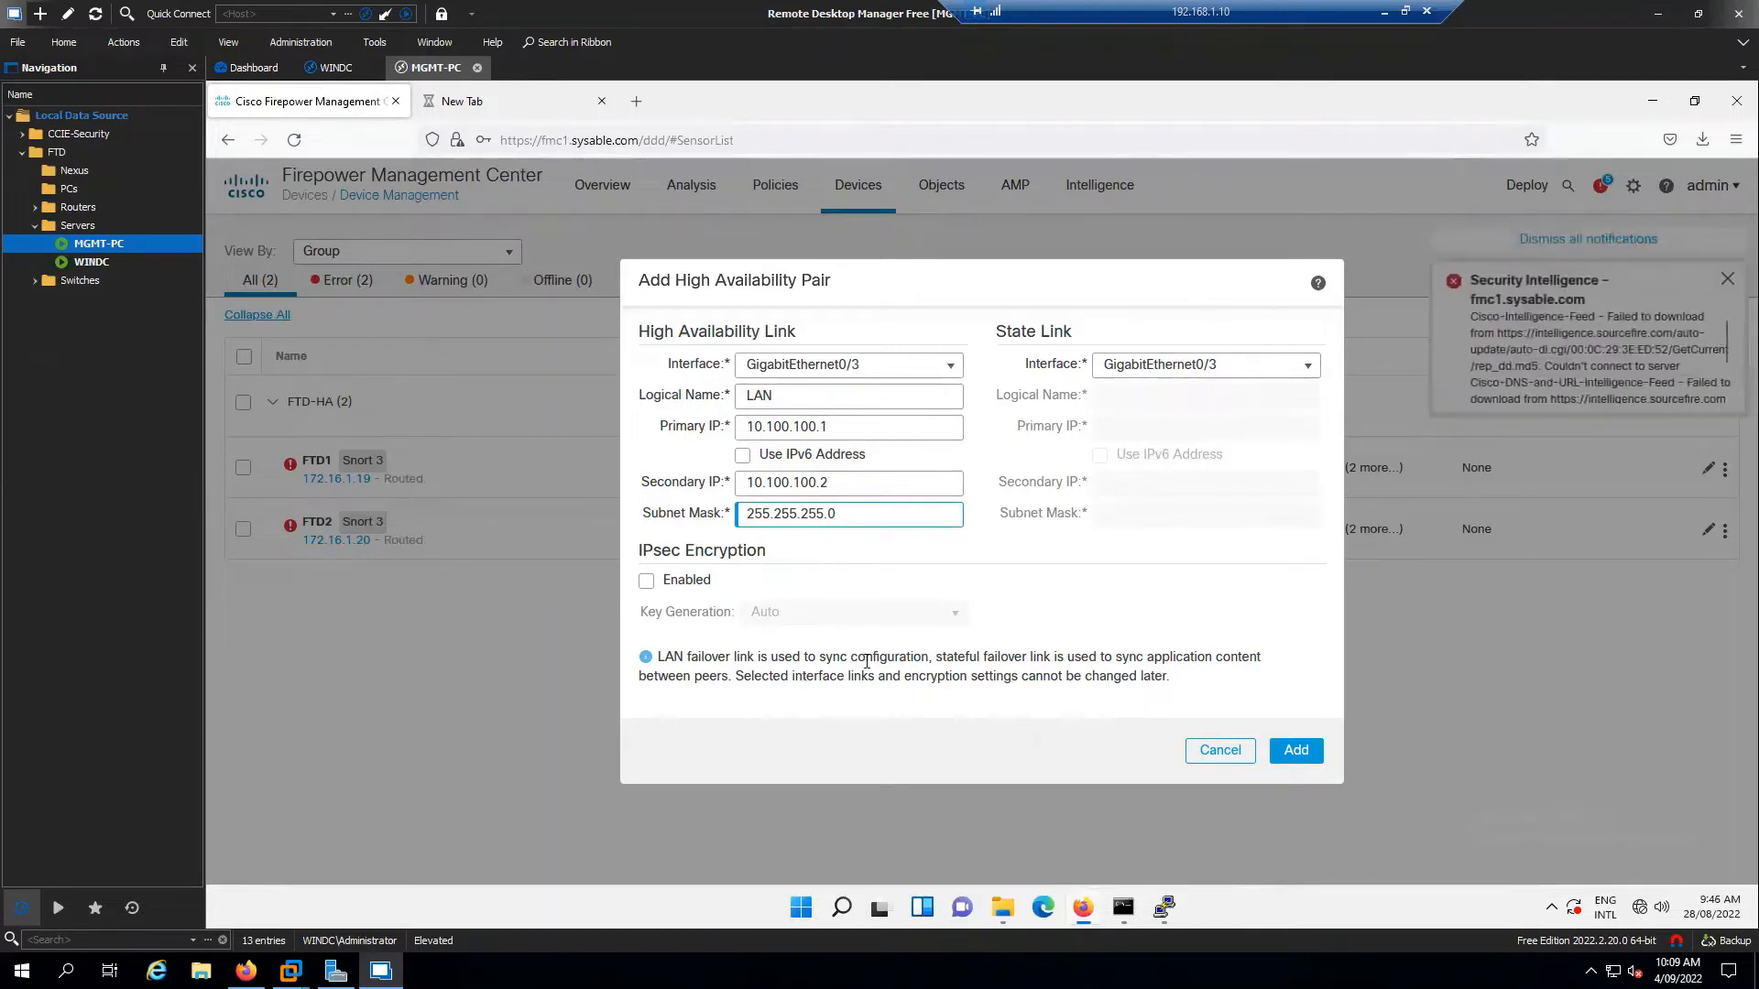
Step: Review the failover link note and the FTD-1 to FTD-2 link in the diagram, and add the high availability pair
{"action": "left_click_drag", "start_coordinate": [865, 658], "coordinate": [1255, 654]}
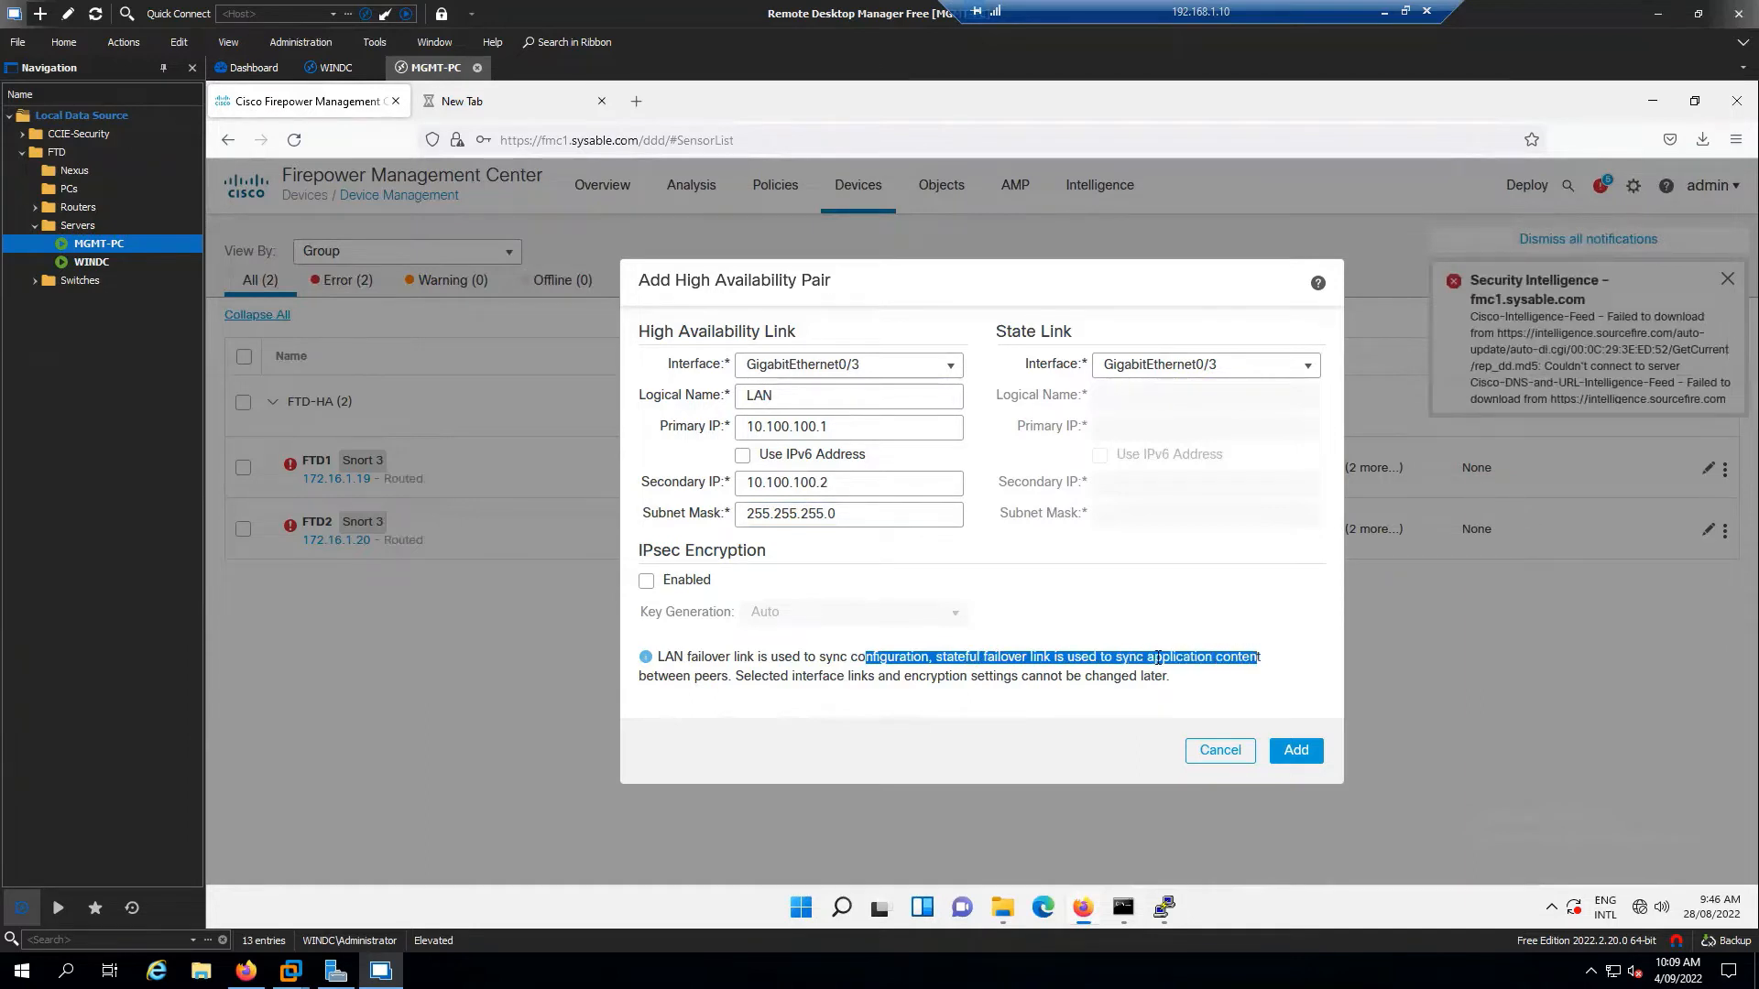
{"action": "left_click", "coordinate": [762, 678]}
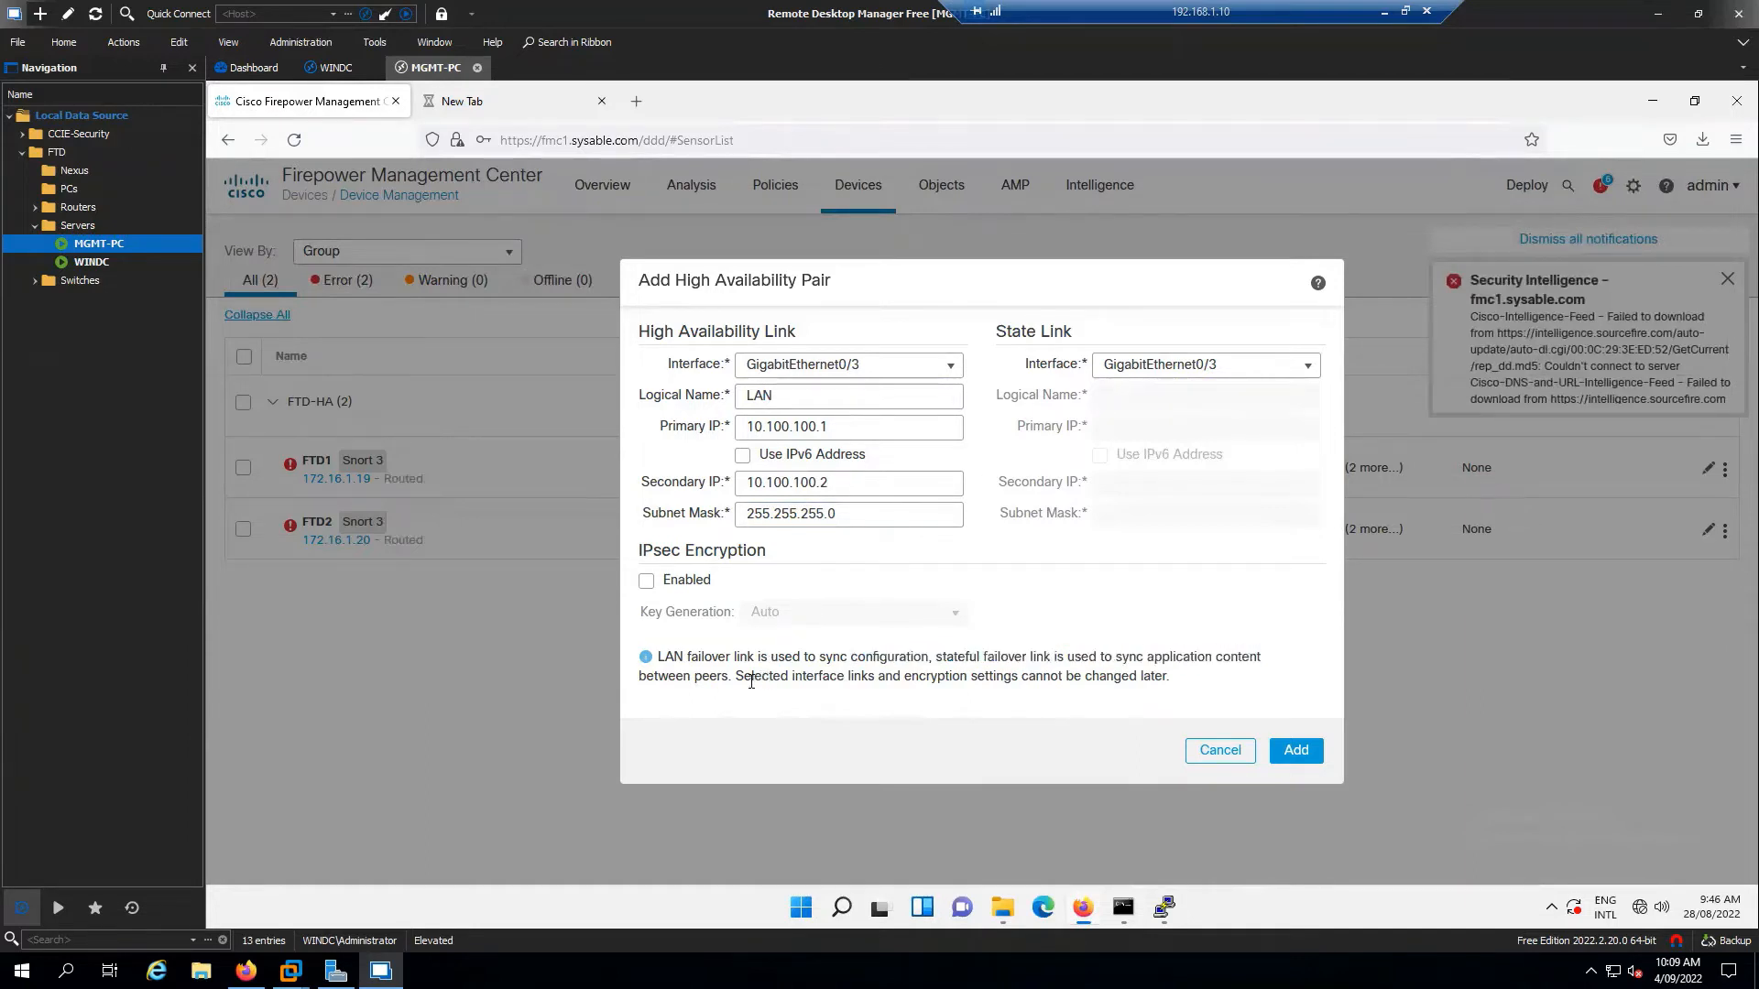
{"action": "left_click_drag", "start_coordinate": [743, 678], "coordinate": [1173, 677]}
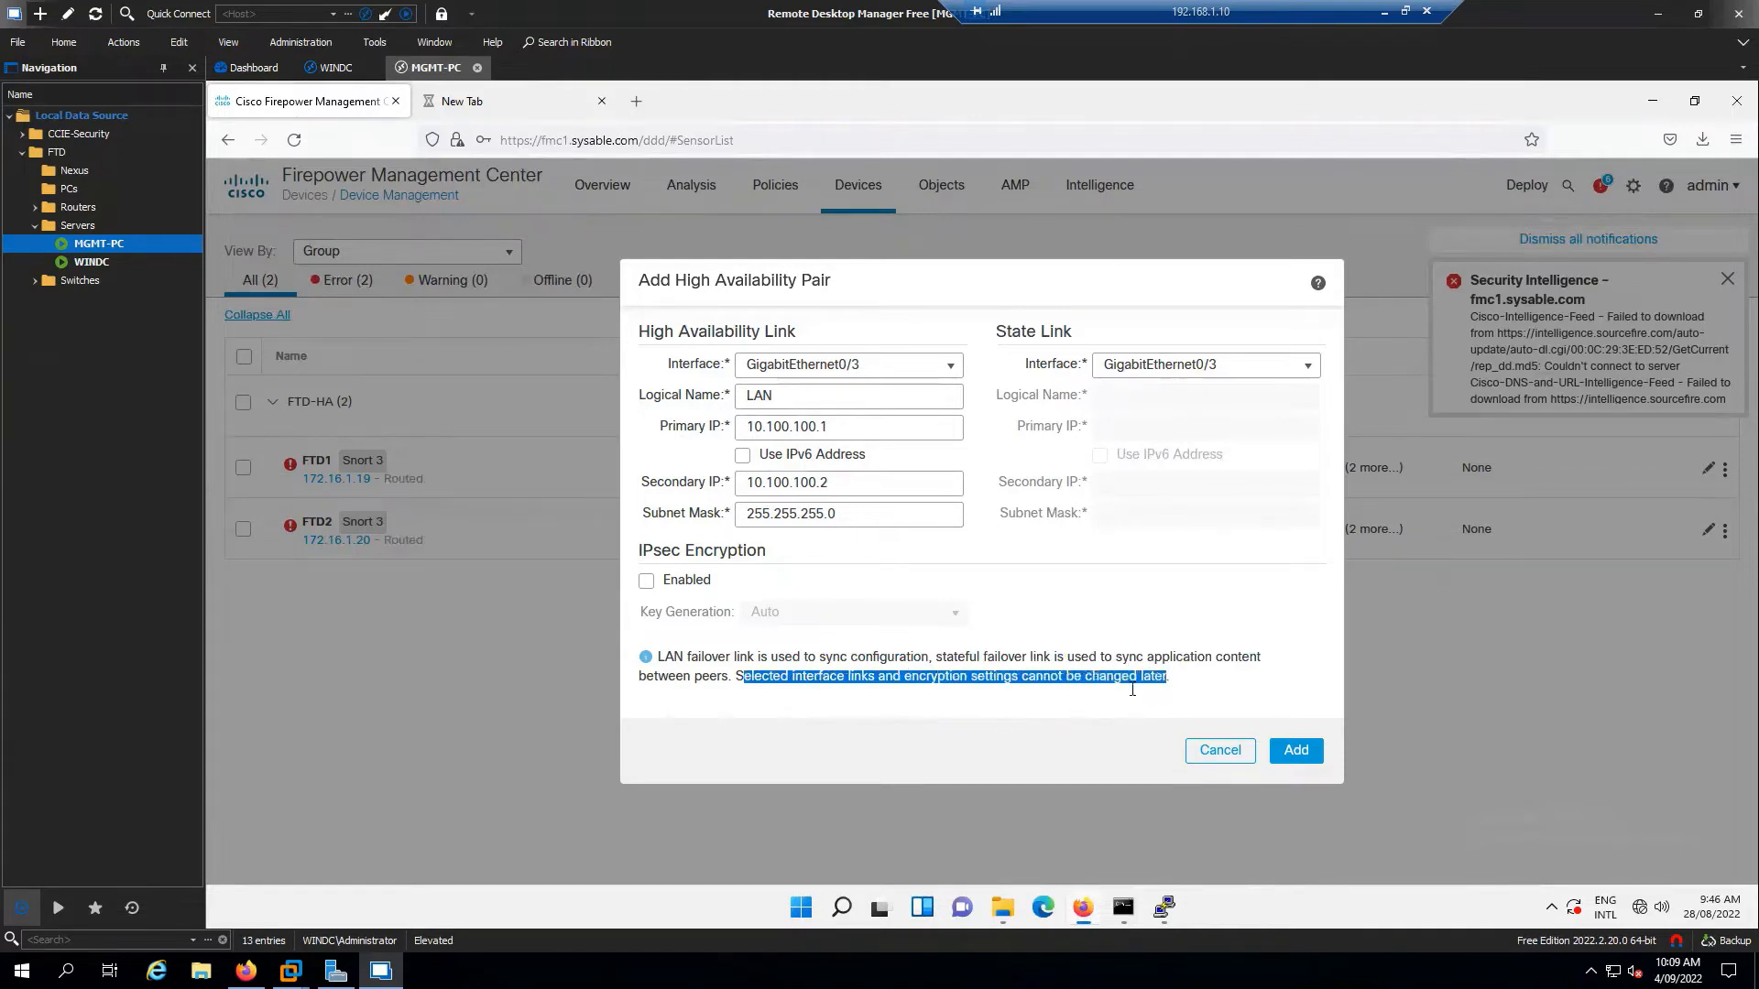
{"action": "left_click", "coordinate": [1083, 710]}
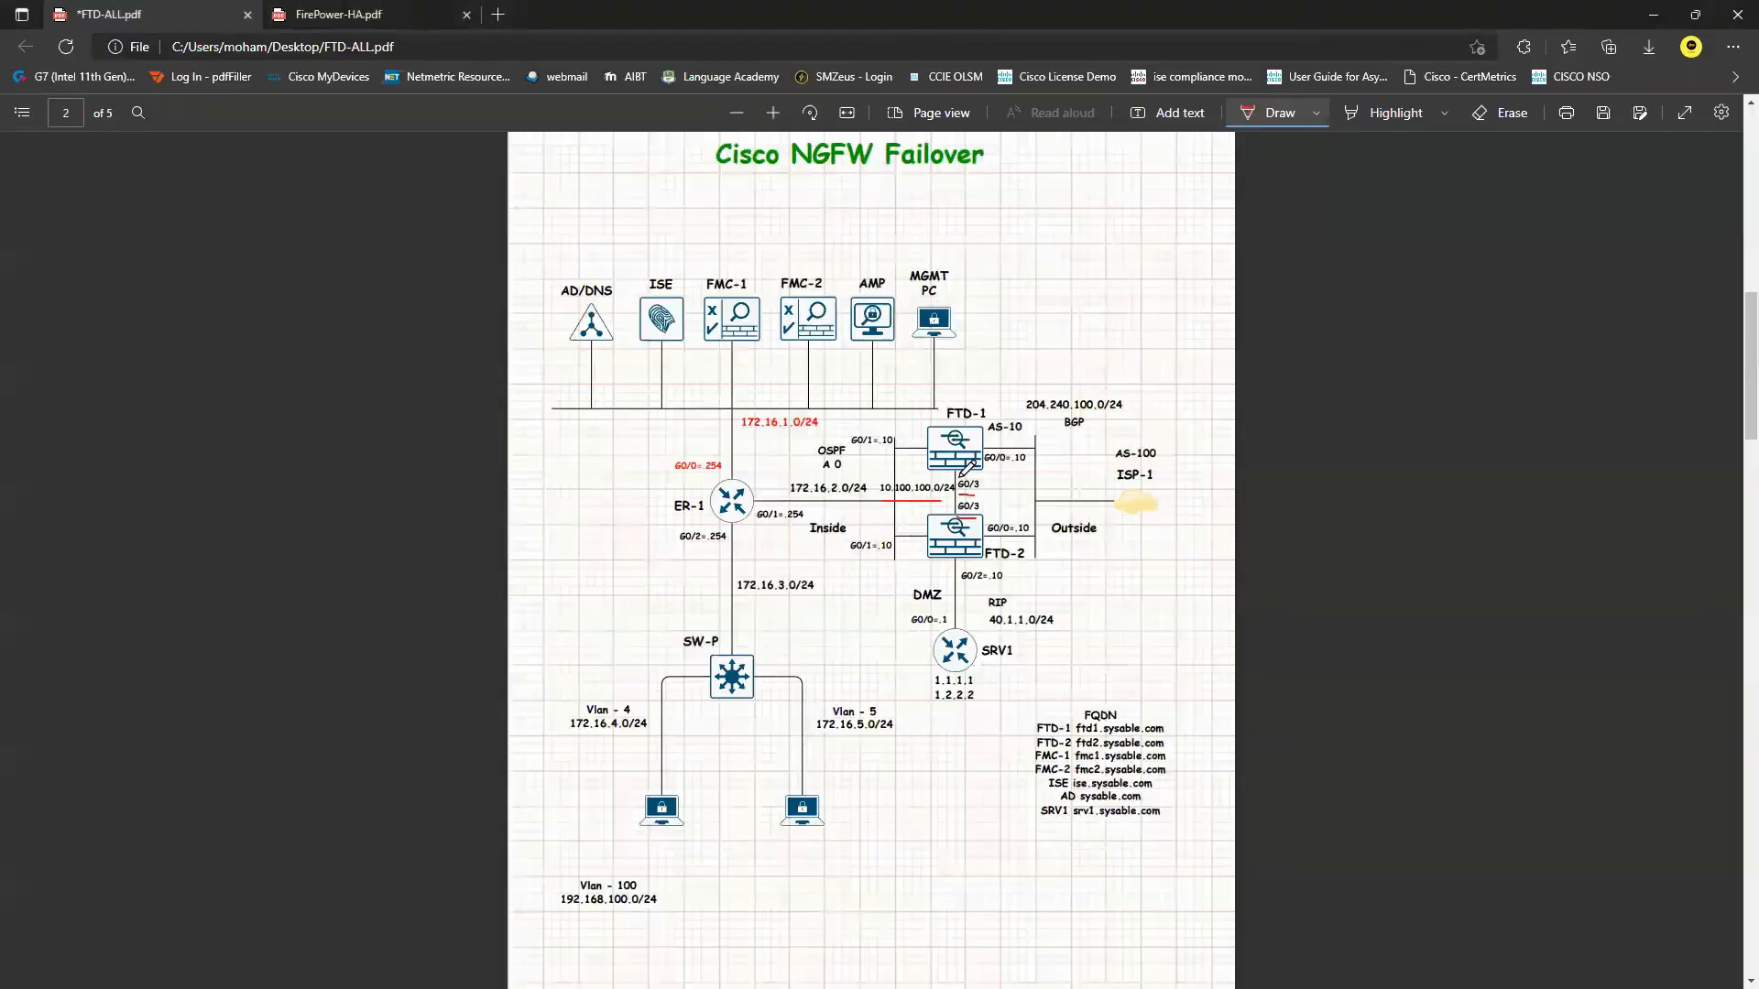
{"action": "left_click_drag", "start_coordinate": [957, 488], "coordinate": [960, 513]}
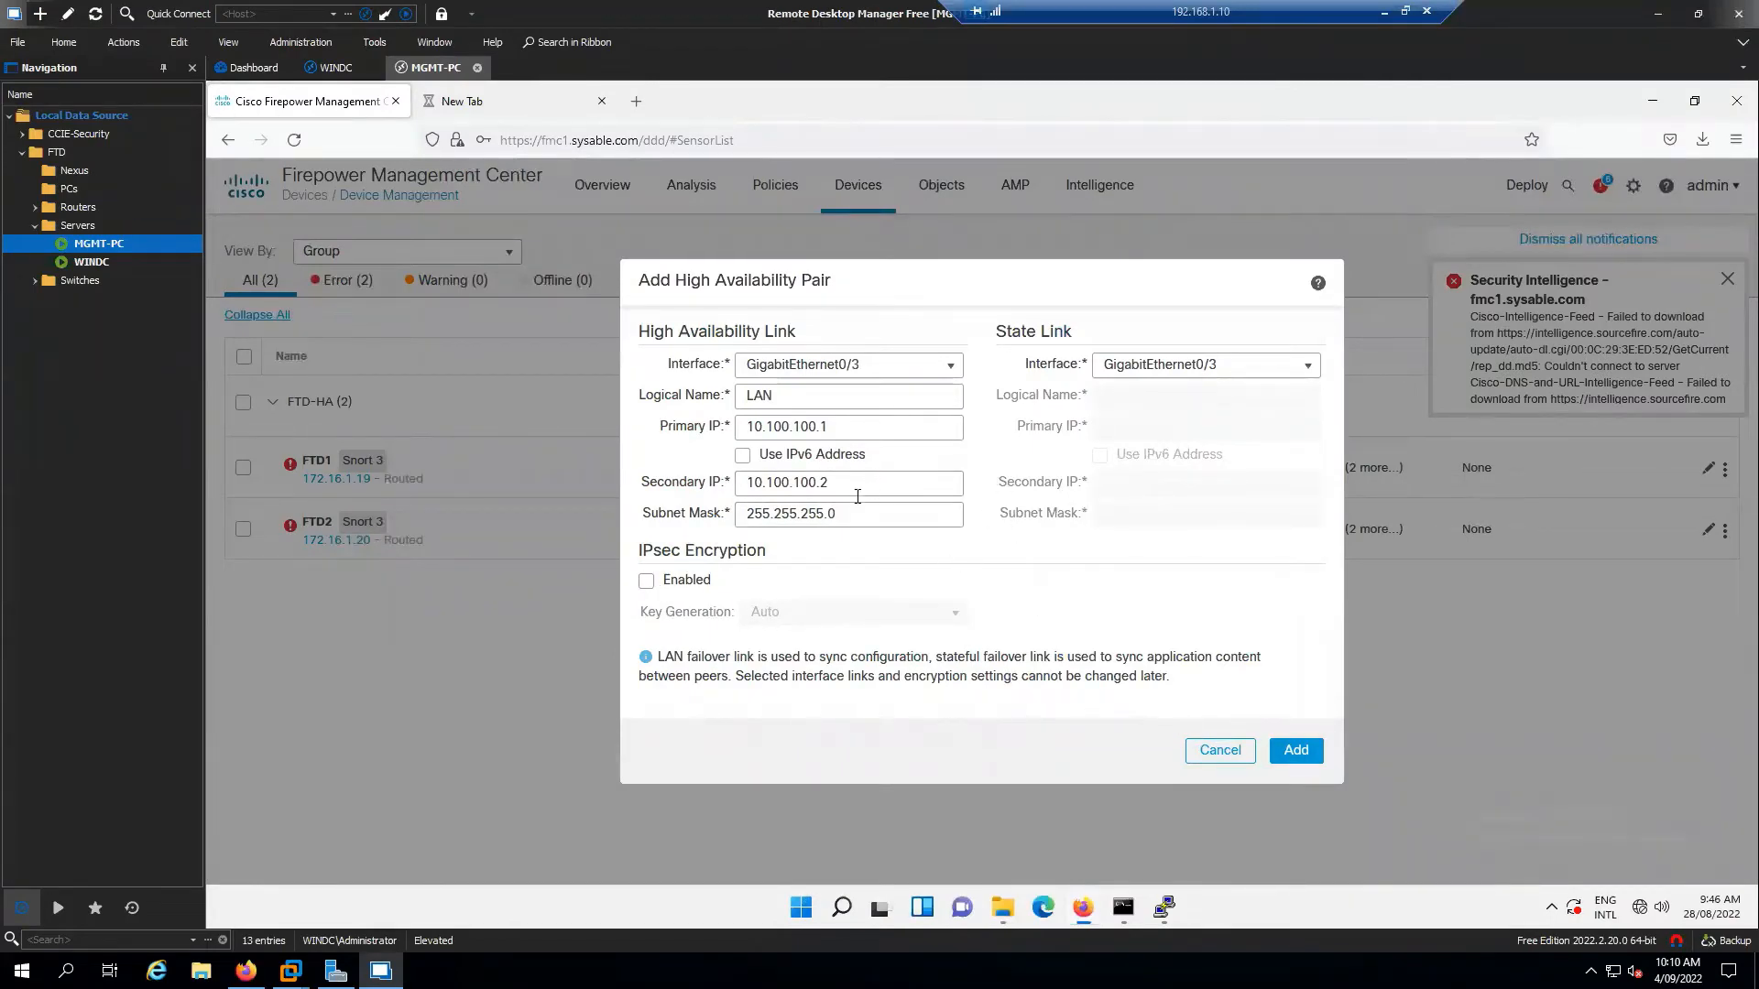
{"action": "left_click", "coordinate": [1299, 752]}
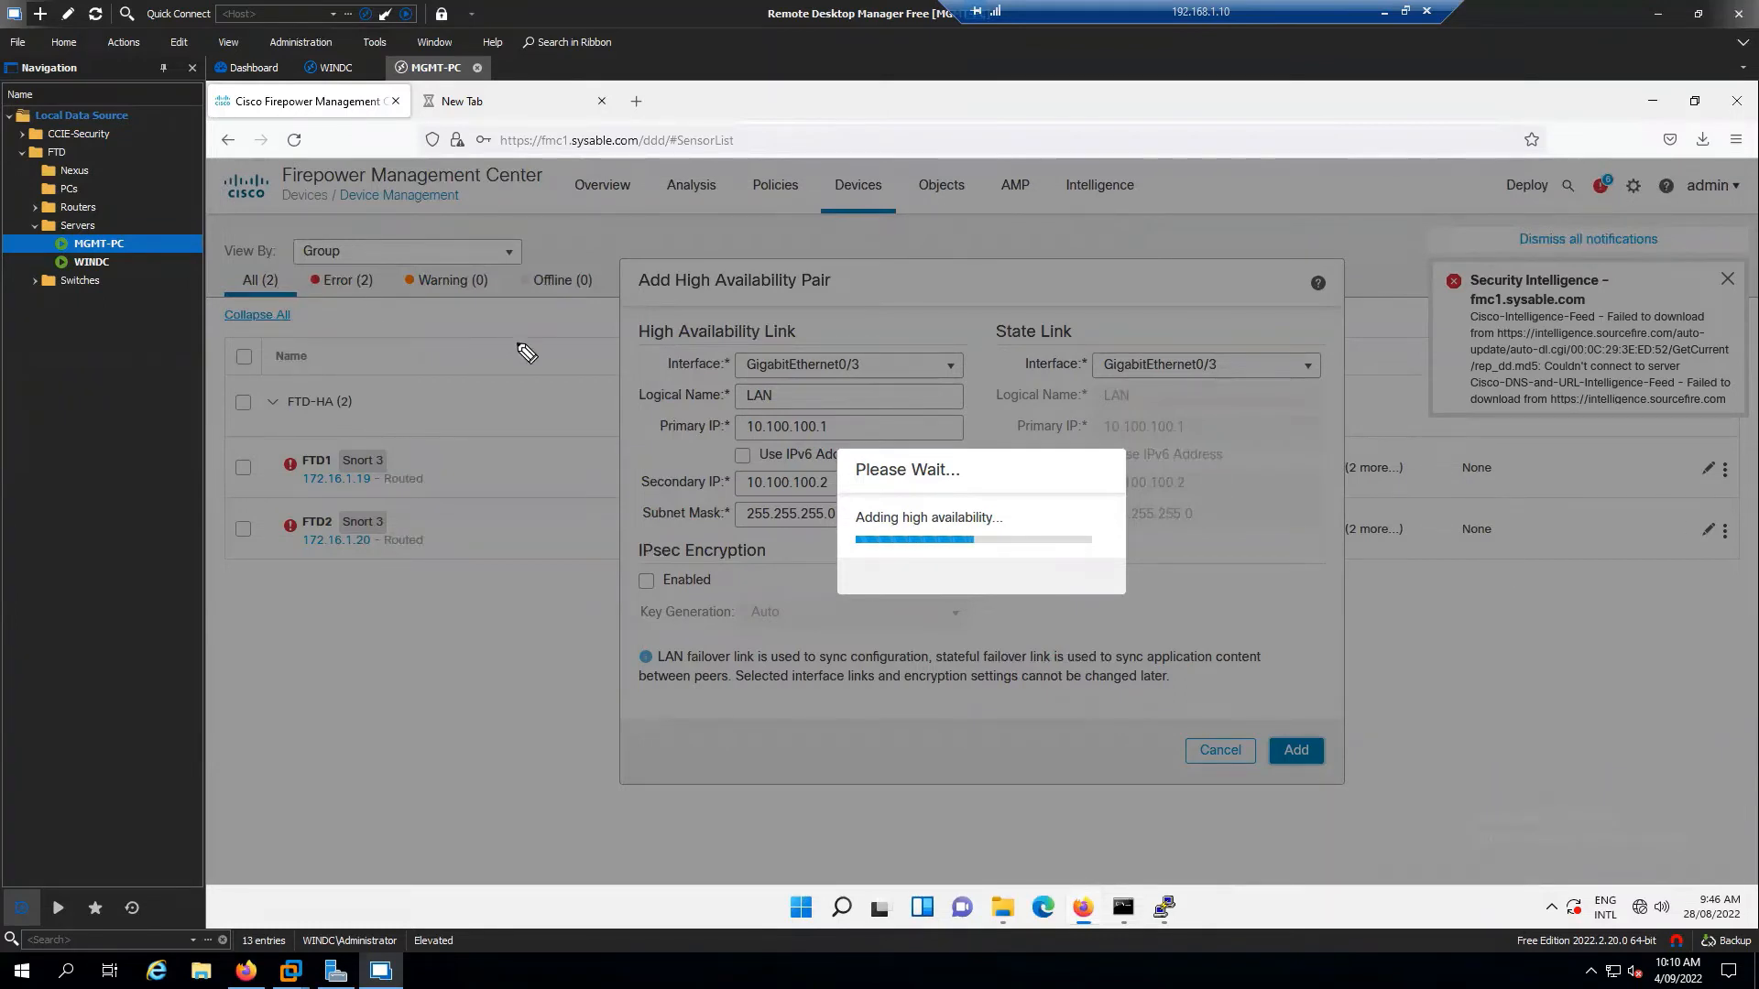
Step: Handwrite a sample G0/0 outside interface configuration over the device list, box the address 1.1.1.1 and strike out standby 1.1.1.2
{"action": "mouse_move", "coordinate": [463, 299]}
{"action": "left_mouse_down"}
{"action": "mouse_move", "coordinate": [395, 320]}
{"action": "mouse_move", "coordinate": [445, 348]}
{"action": "mouse_move", "coordinate": [502, 321]}
{"action": "mouse_move", "coordinate": [450, 346]}
{"action": "mouse_move", "coordinate": [519, 342]}
{"action": "left_mouse_up"}
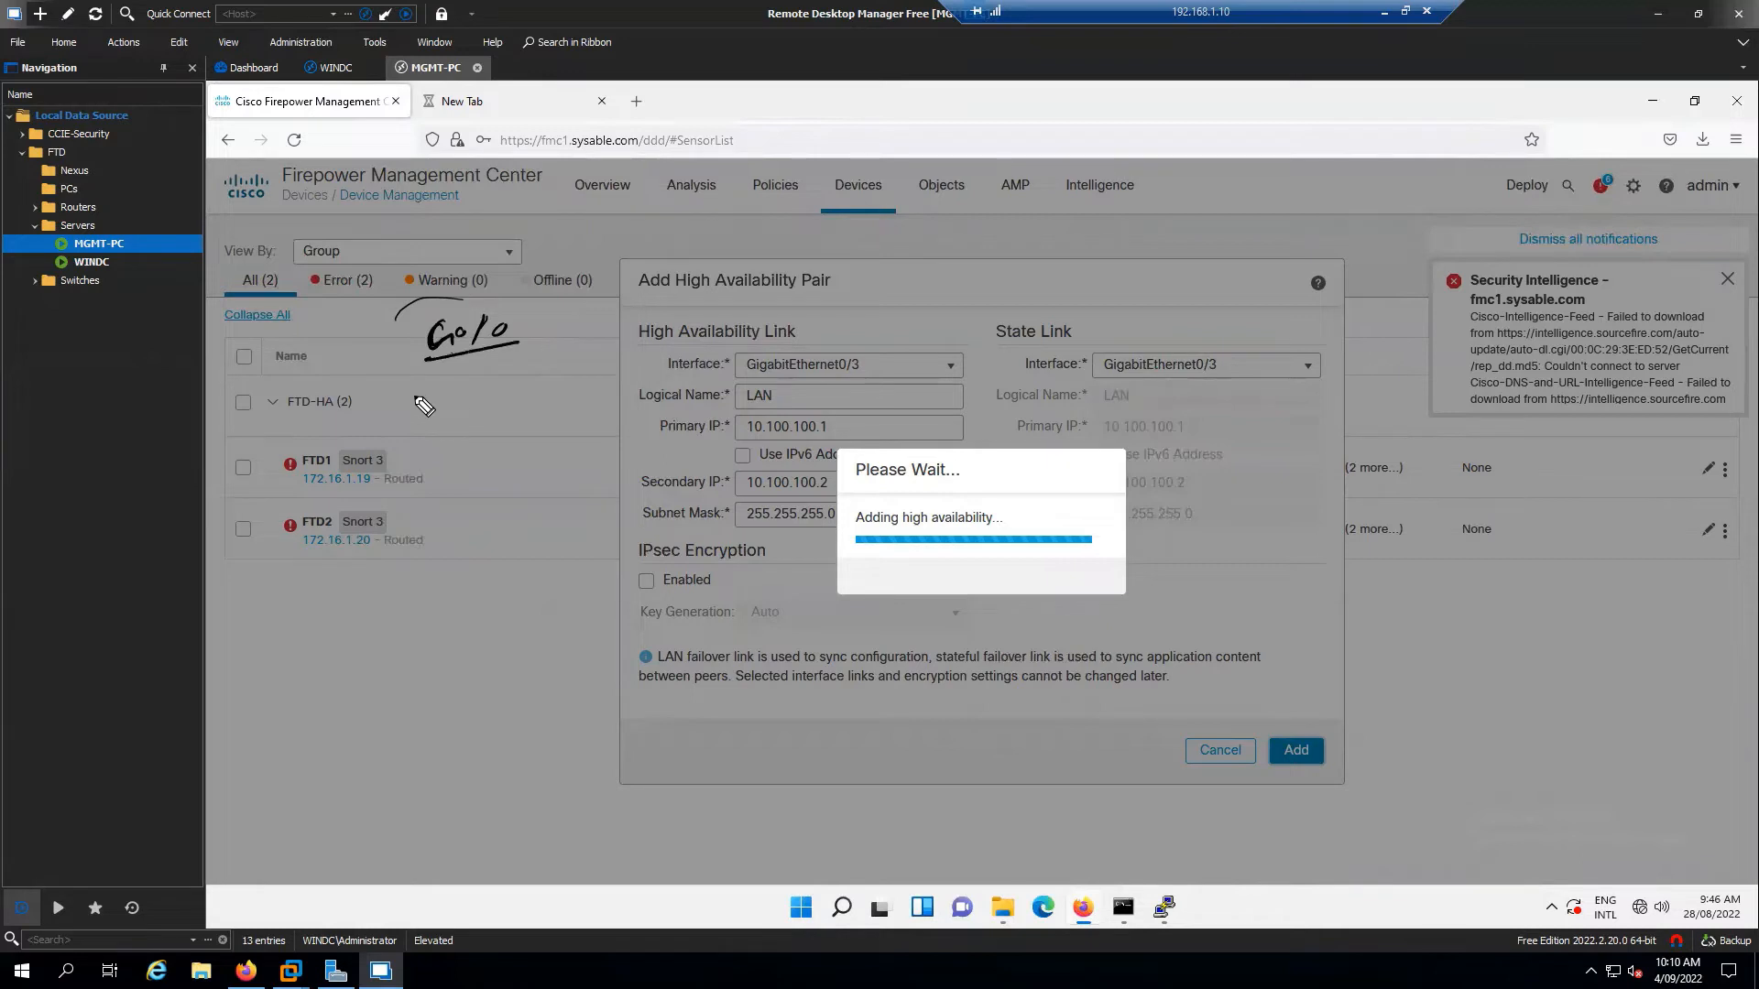
{"action": "mouse_move", "coordinate": [424, 404]}
{"action": "left_mouse_down"}
{"action": "mouse_move", "coordinate": [616, 352]}
{"action": "mouse_move", "coordinate": [449, 454]}
{"action": "mouse_move", "coordinate": [1039, 290]}
{"action": "left_mouse_up"}
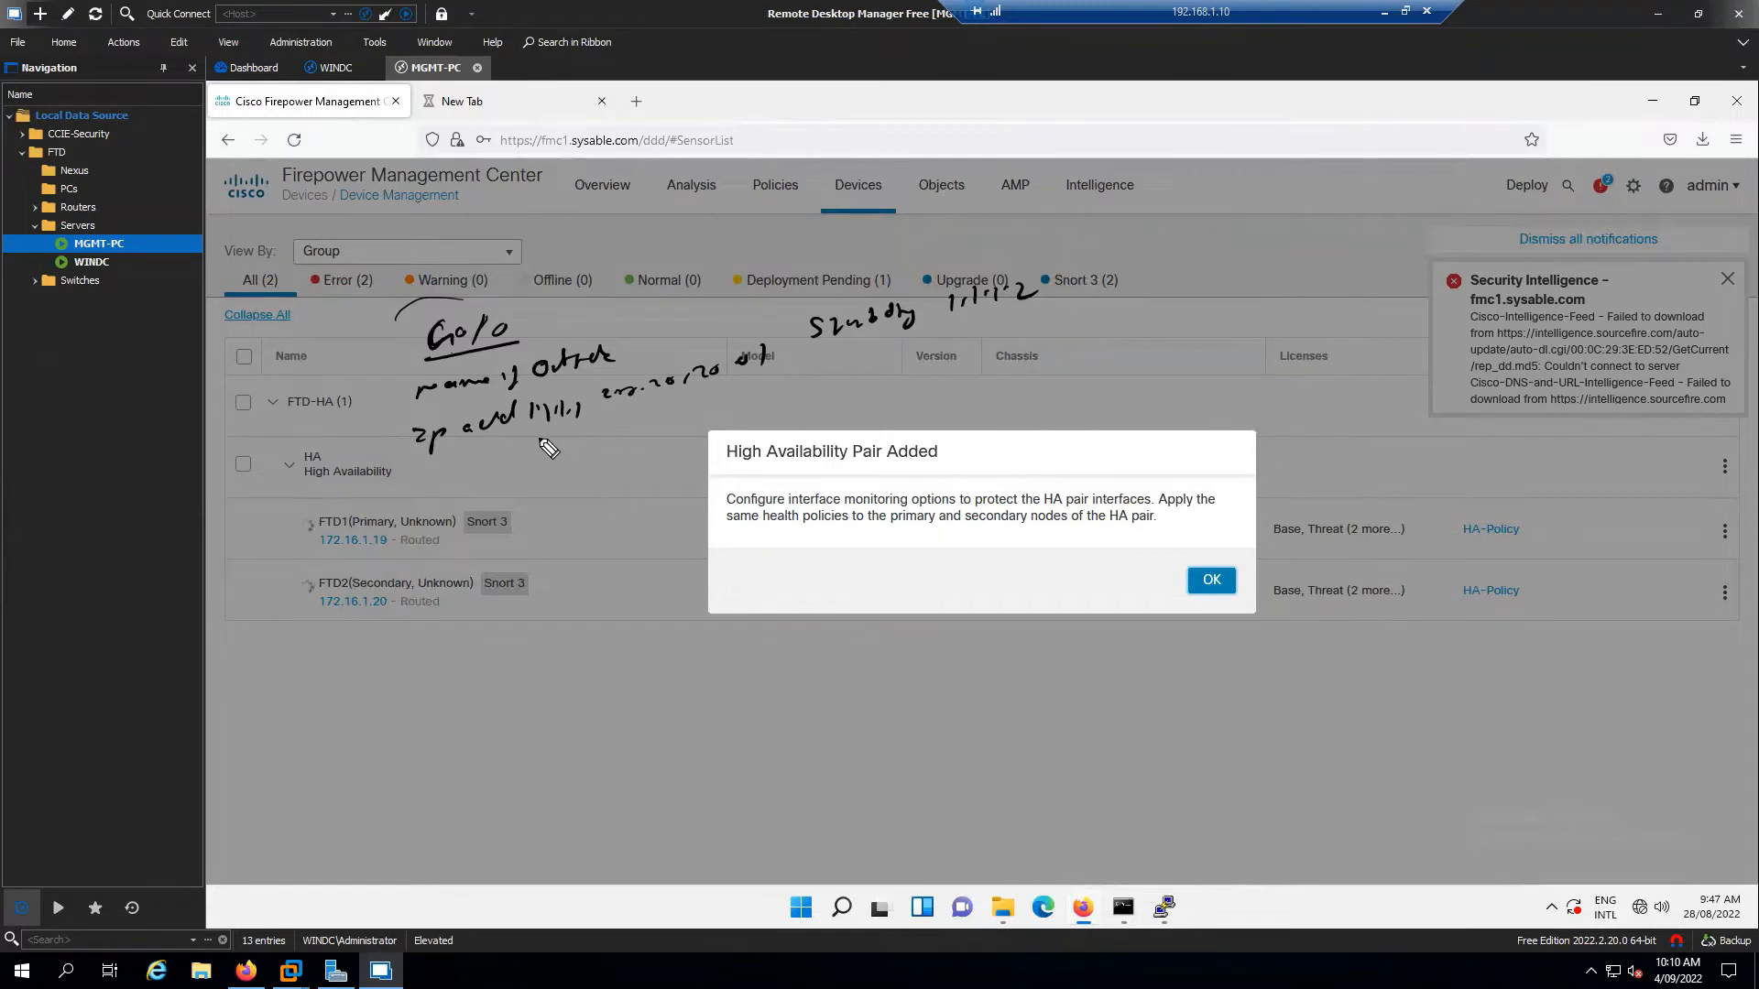
{"action": "left_click_drag", "start_coordinate": [538, 443], "coordinate": [595, 426]}
{"action": "mouse_move", "coordinate": [531, 447]}
{"action": "left_mouse_down"}
{"action": "mouse_move", "coordinate": [600, 380]}
{"action": "mouse_move", "coordinate": [515, 443]}
{"action": "left_mouse_up"}
{"action": "left_click_drag", "start_coordinate": [804, 338], "coordinate": [1041, 288]}
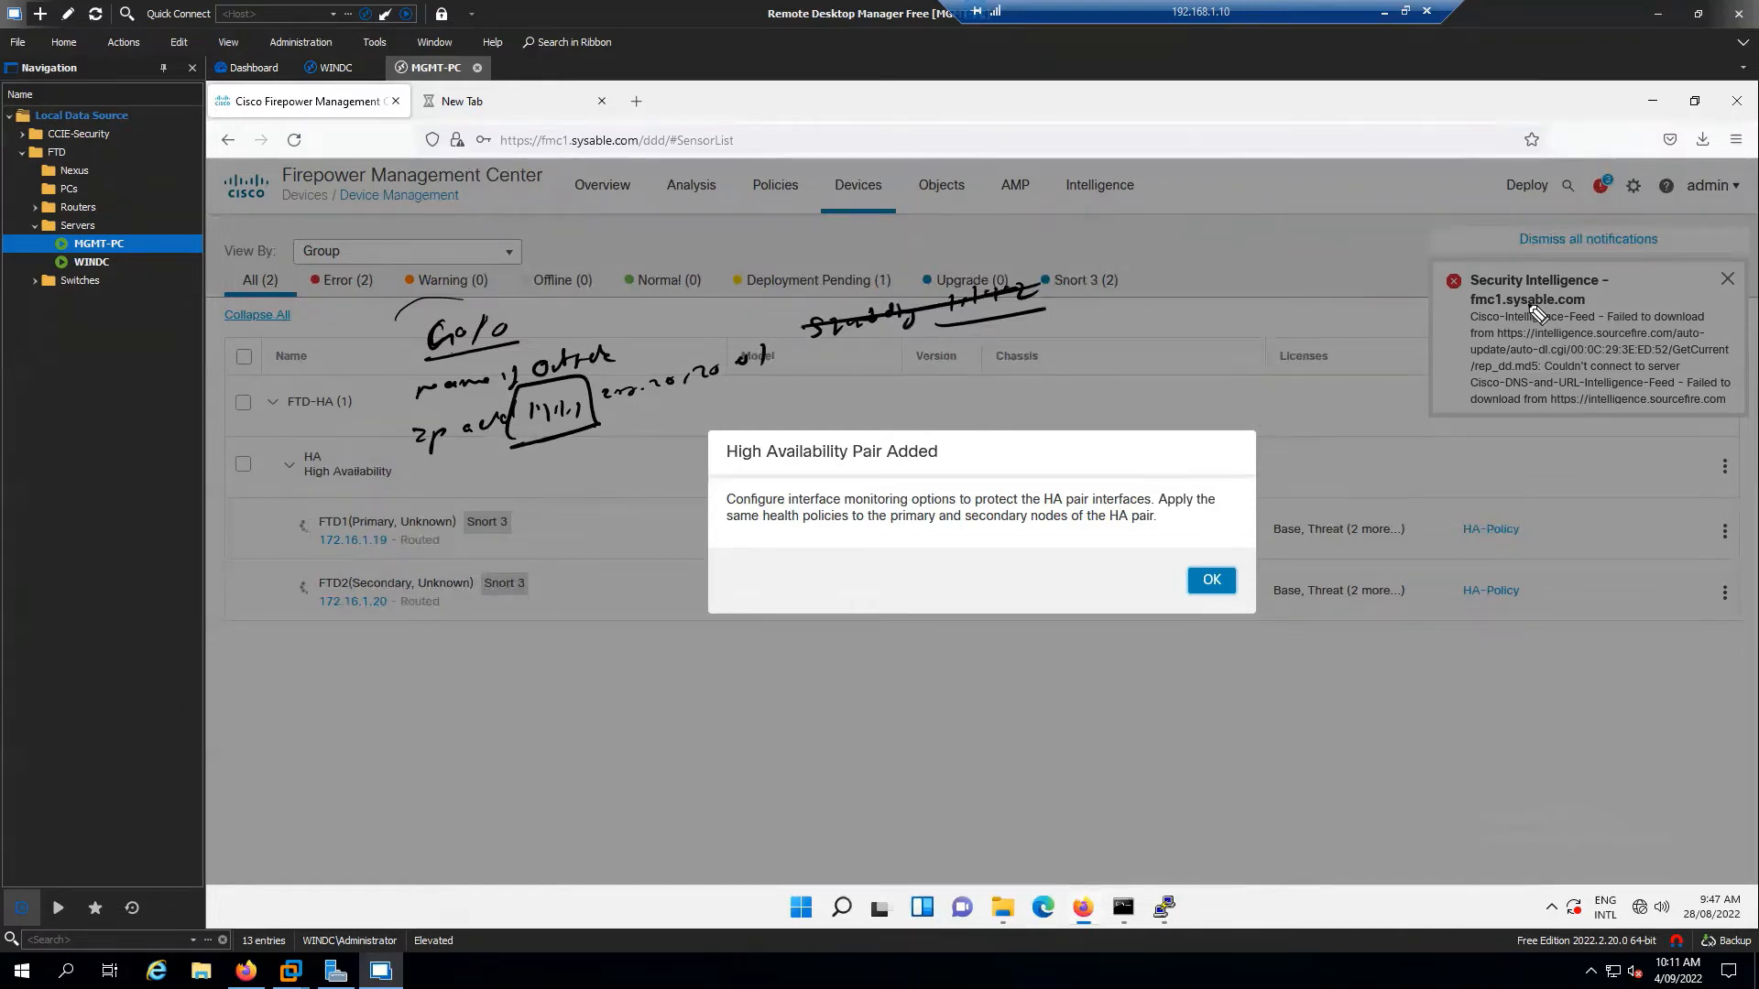
Step: Handwrite 6.5 with a downward arrow and underlined notes about the primary and secondary units over the device list
{"action": "mouse_move", "coordinate": [1306, 260]}
{"action": "left_mouse_down"}
{"action": "mouse_move", "coordinate": [1291, 274]}
{"action": "mouse_move", "coordinate": [1340, 282]}
{"action": "mouse_move", "coordinate": [1404, 264]}
{"action": "left_mouse_up"}
{"action": "left_click", "coordinate": [1319, 279]}
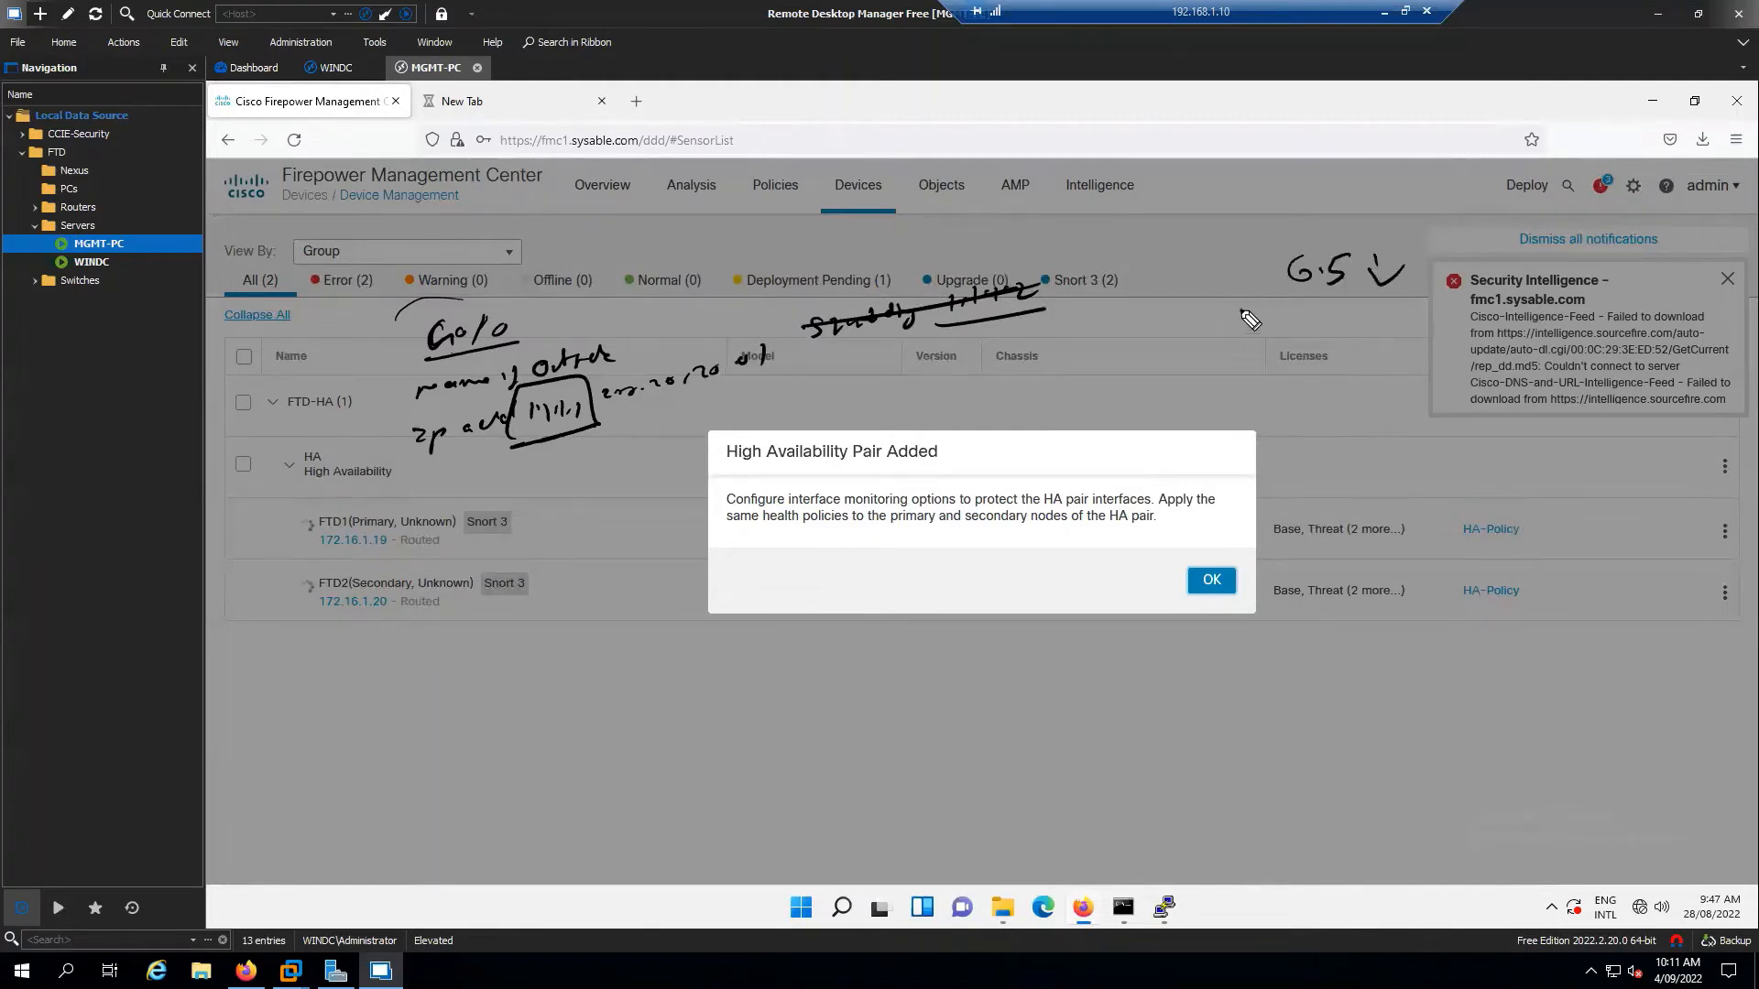
{"action": "mouse_move", "coordinate": [1237, 307]}
{"action": "left_mouse_down"}
{"action": "mouse_move", "coordinate": [1342, 321]}
{"action": "mouse_move", "coordinate": [1251, 375]}
{"action": "left_mouse_up"}
{"action": "mouse_move", "coordinate": [1290, 357]}
{"action": "left_mouse_down"}
{"action": "mouse_move", "coordinate": [1292, 376]}
{"action": "mouse_move", "coordinate": [1343, 371]}
{"action": "mouse_move", "coordinate": [1358, 396]}
{"action": "mouse_move", "coordinate": [1393, 346]}
{"action": "mouse_move", "coordinate": [1442, 340]}
{"action": "mouse_move", "coordinate": [1449, 377]}
{"action": "mouse_move", "coordinate": [1482, 366]}
{"action": "left_mouse_up"}
{"action": "mouse_move", "coordinate": [1377, 394]}
{"action": "left_mouse_down"}
{"action": "mouse_move", "coordinate": [1401, 412]}
{"action": "mouse_move", "coordinate": [1466, 394]}
{"action": "left_mouse_up"}
{"action": "left_click_drag", "start_coordinate": [1376, 428], "coordinate": [1477, 416]}
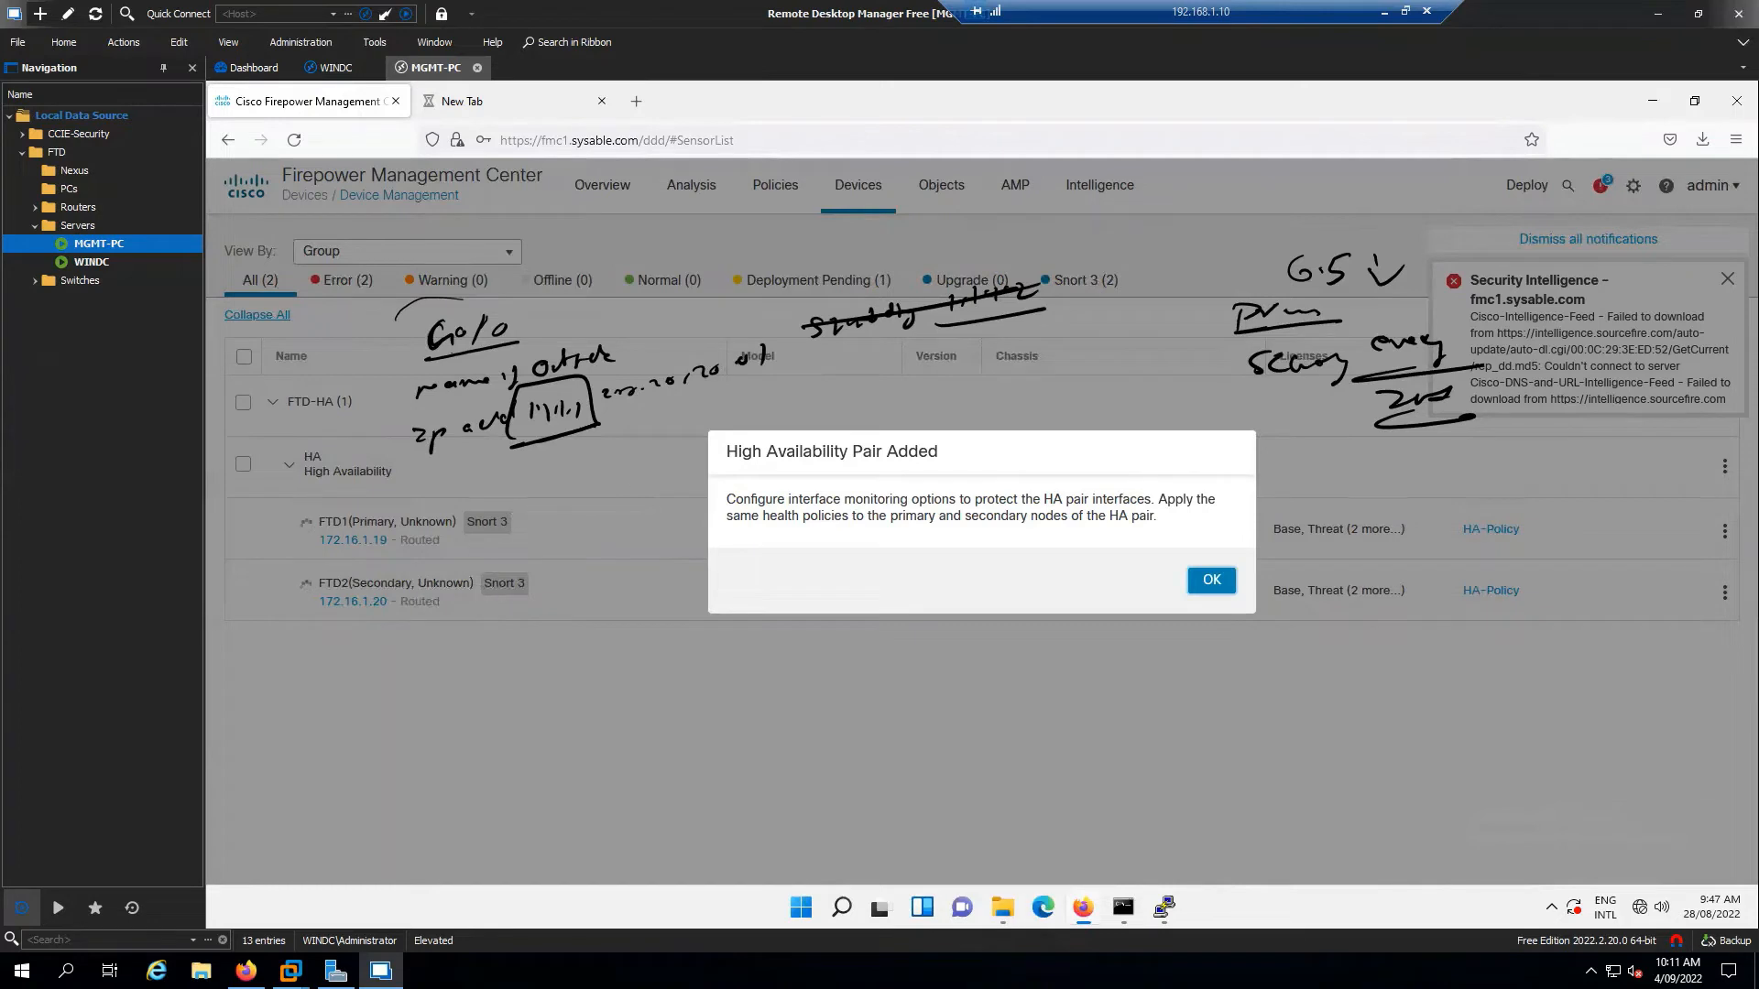
Step: Clear the handwritten notes, acknowledge the added high availability pair and dismiss all notifications
{"action": "key", "text": "Escape"}
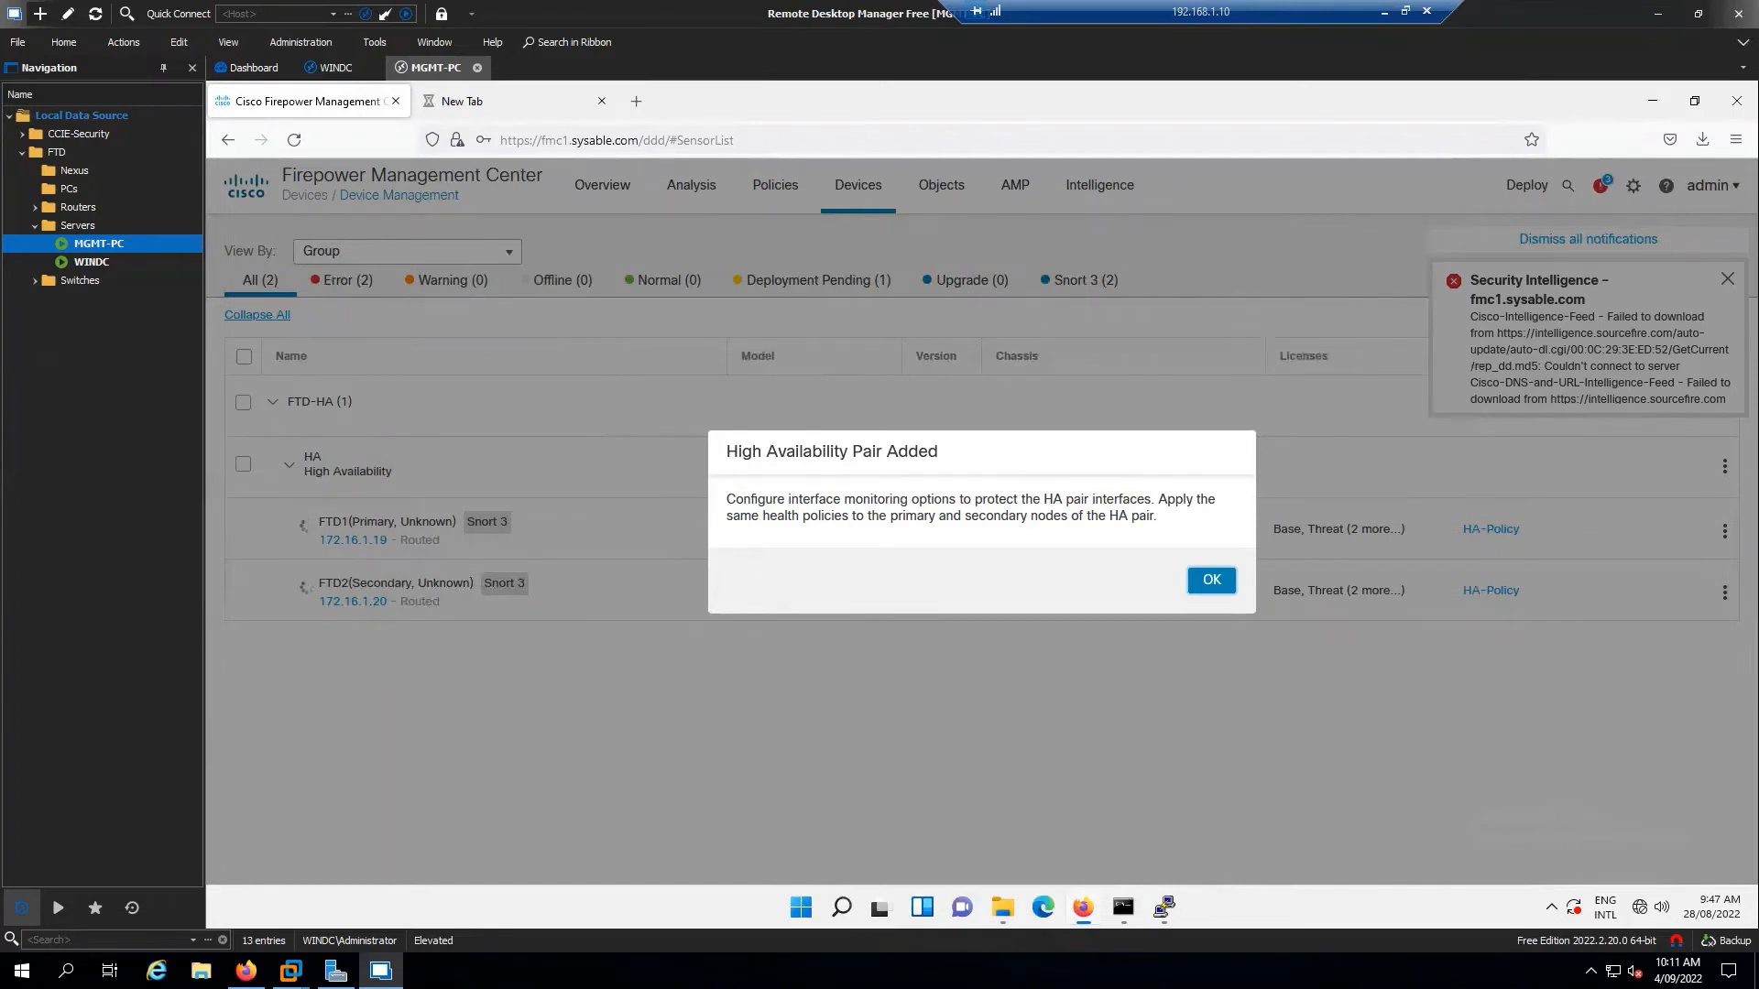
{"action": "left_click", "coordinate": [1207, 580]}
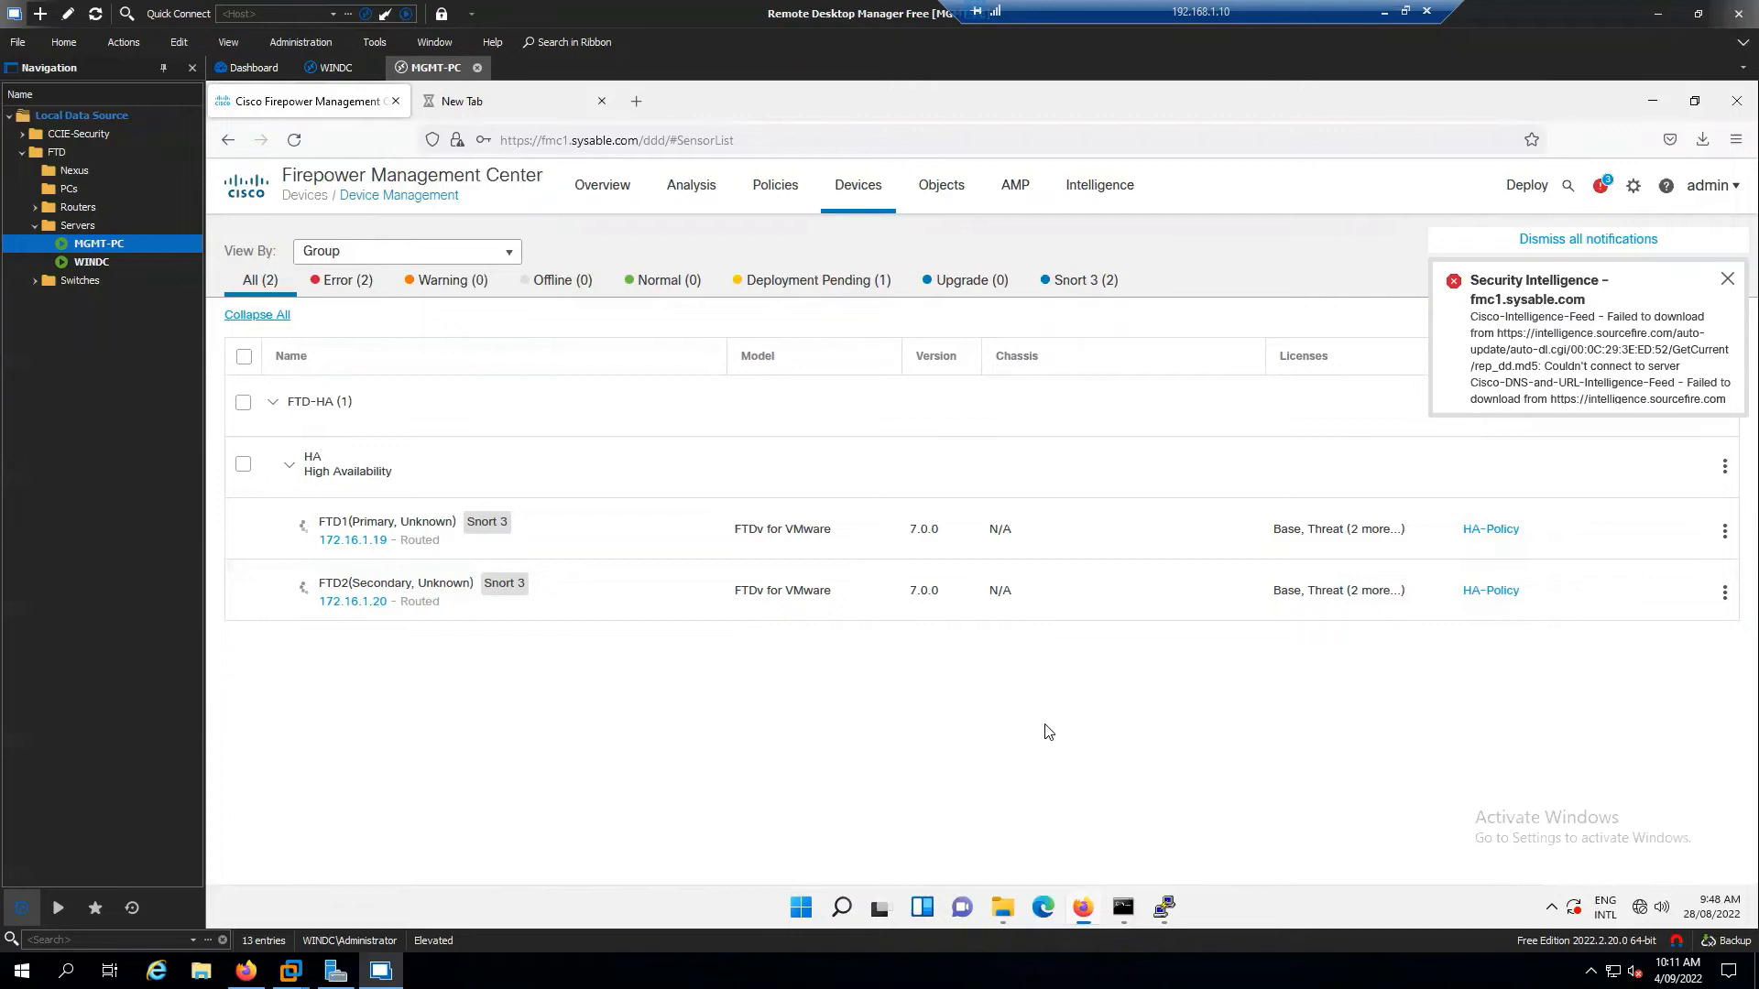
{"action": "left_click", "coordinate": [1562, 242]}
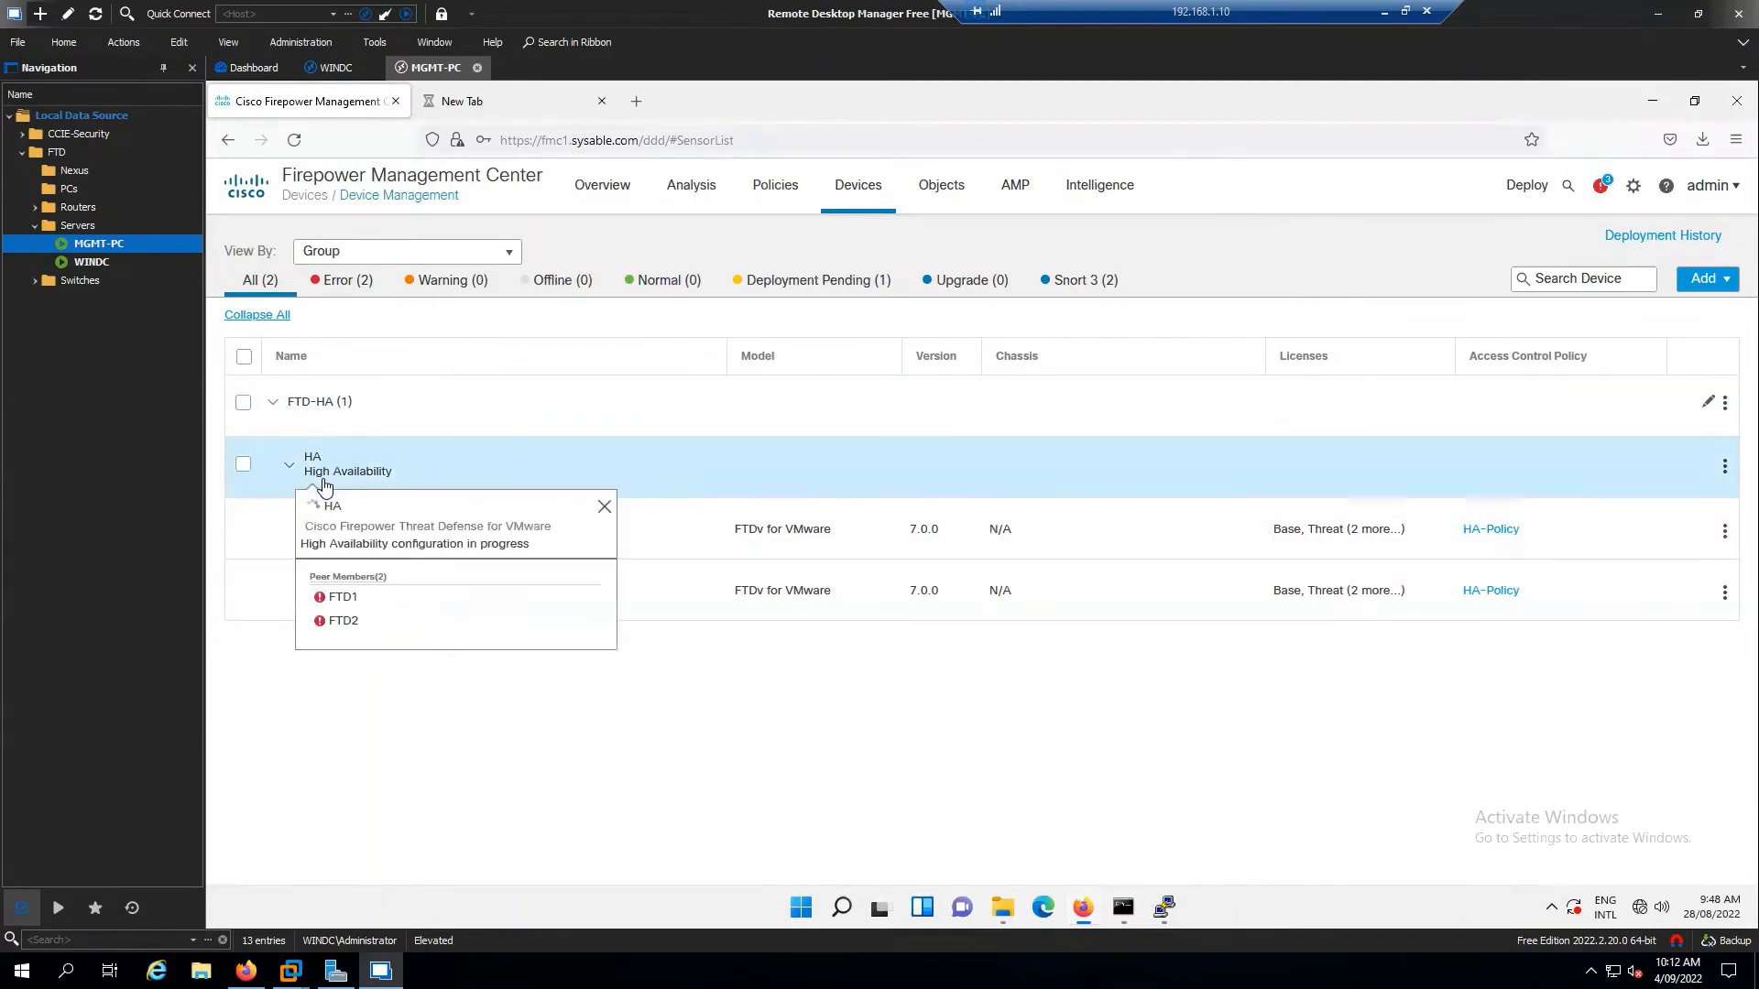
Step: Collapse and re-expand the FTD-HA group and its HA pair to review the status of FTD1 and FTD2
{"action": "left_click", "coordinate": [272, 409]}
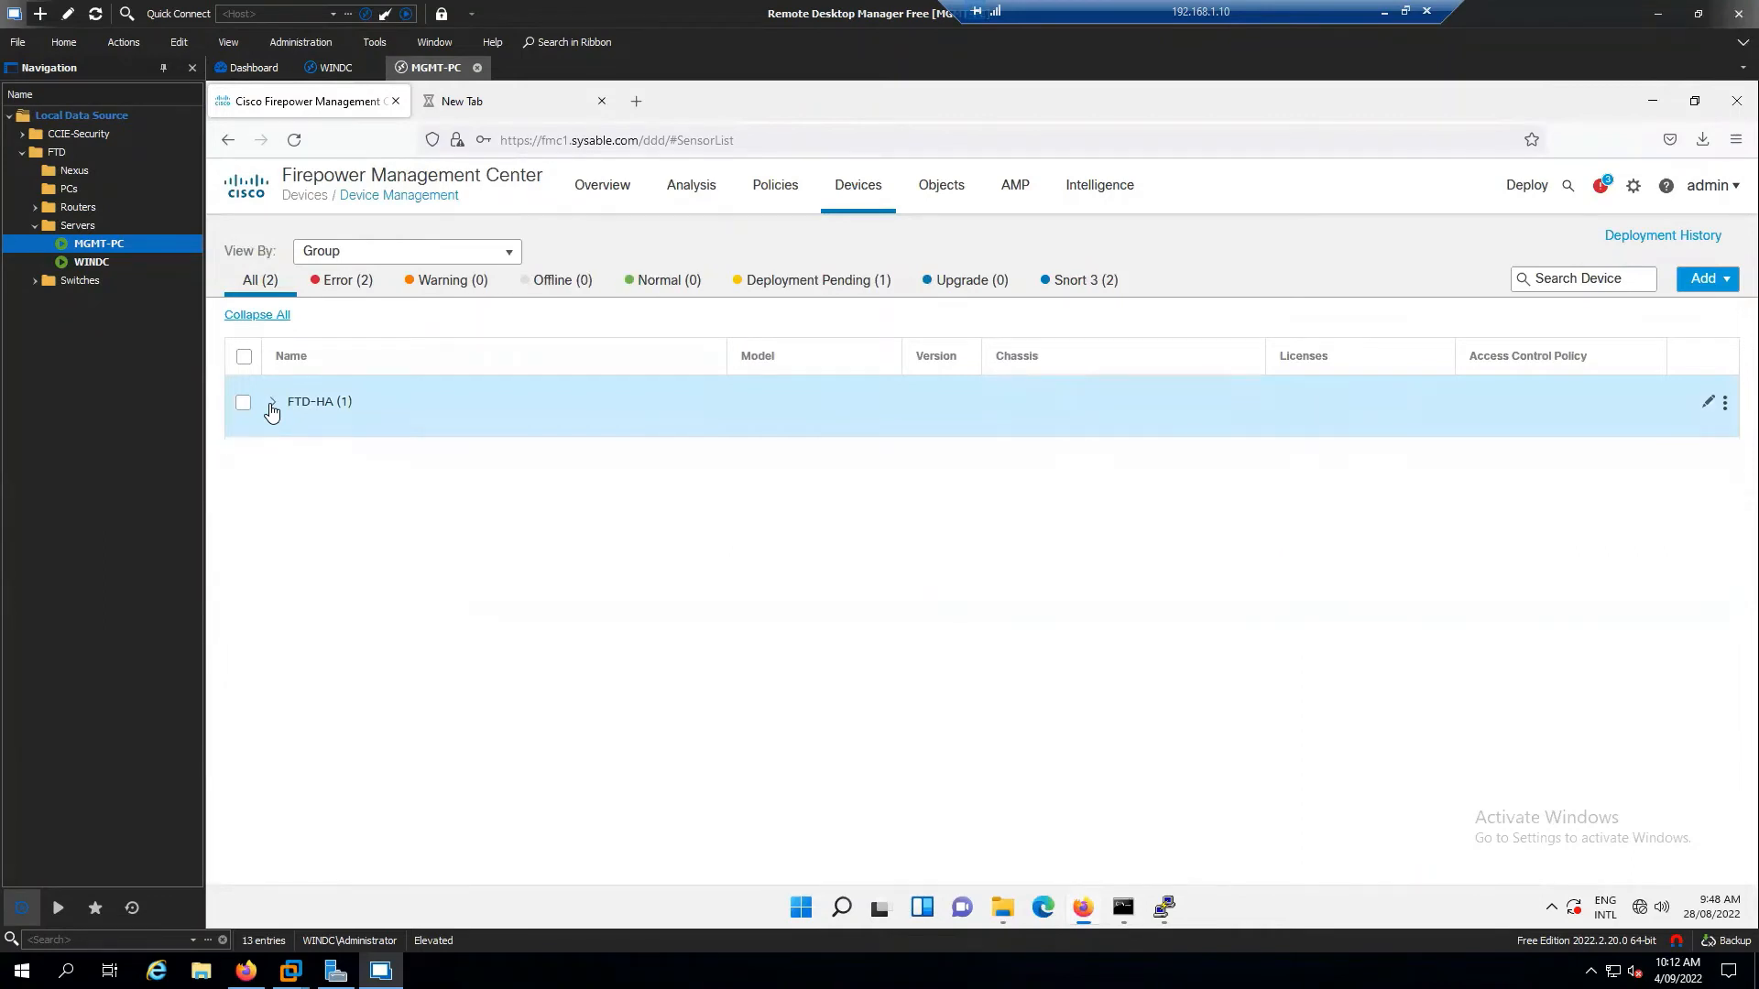
{"action": "left_click", "coordinate": [272, 403]}
{"action": "mouse_move", "coordinate": [321, 467]}
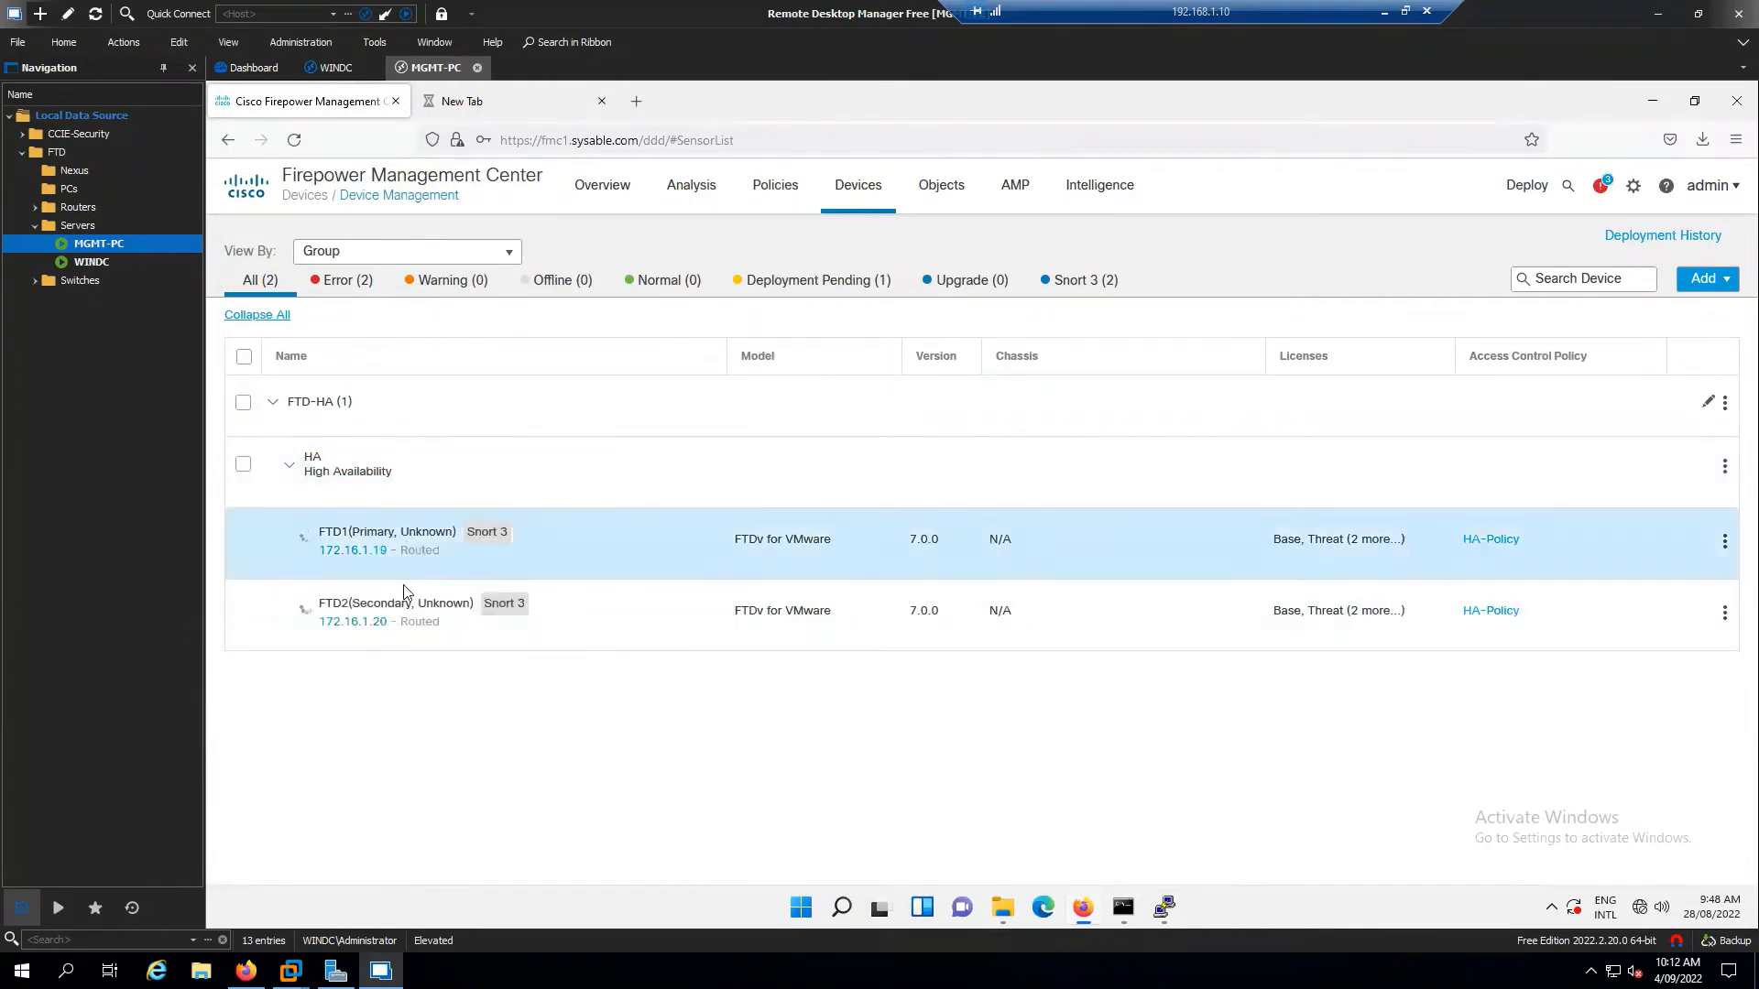
{"action": "left_click", "coordinate": [288, 466]}
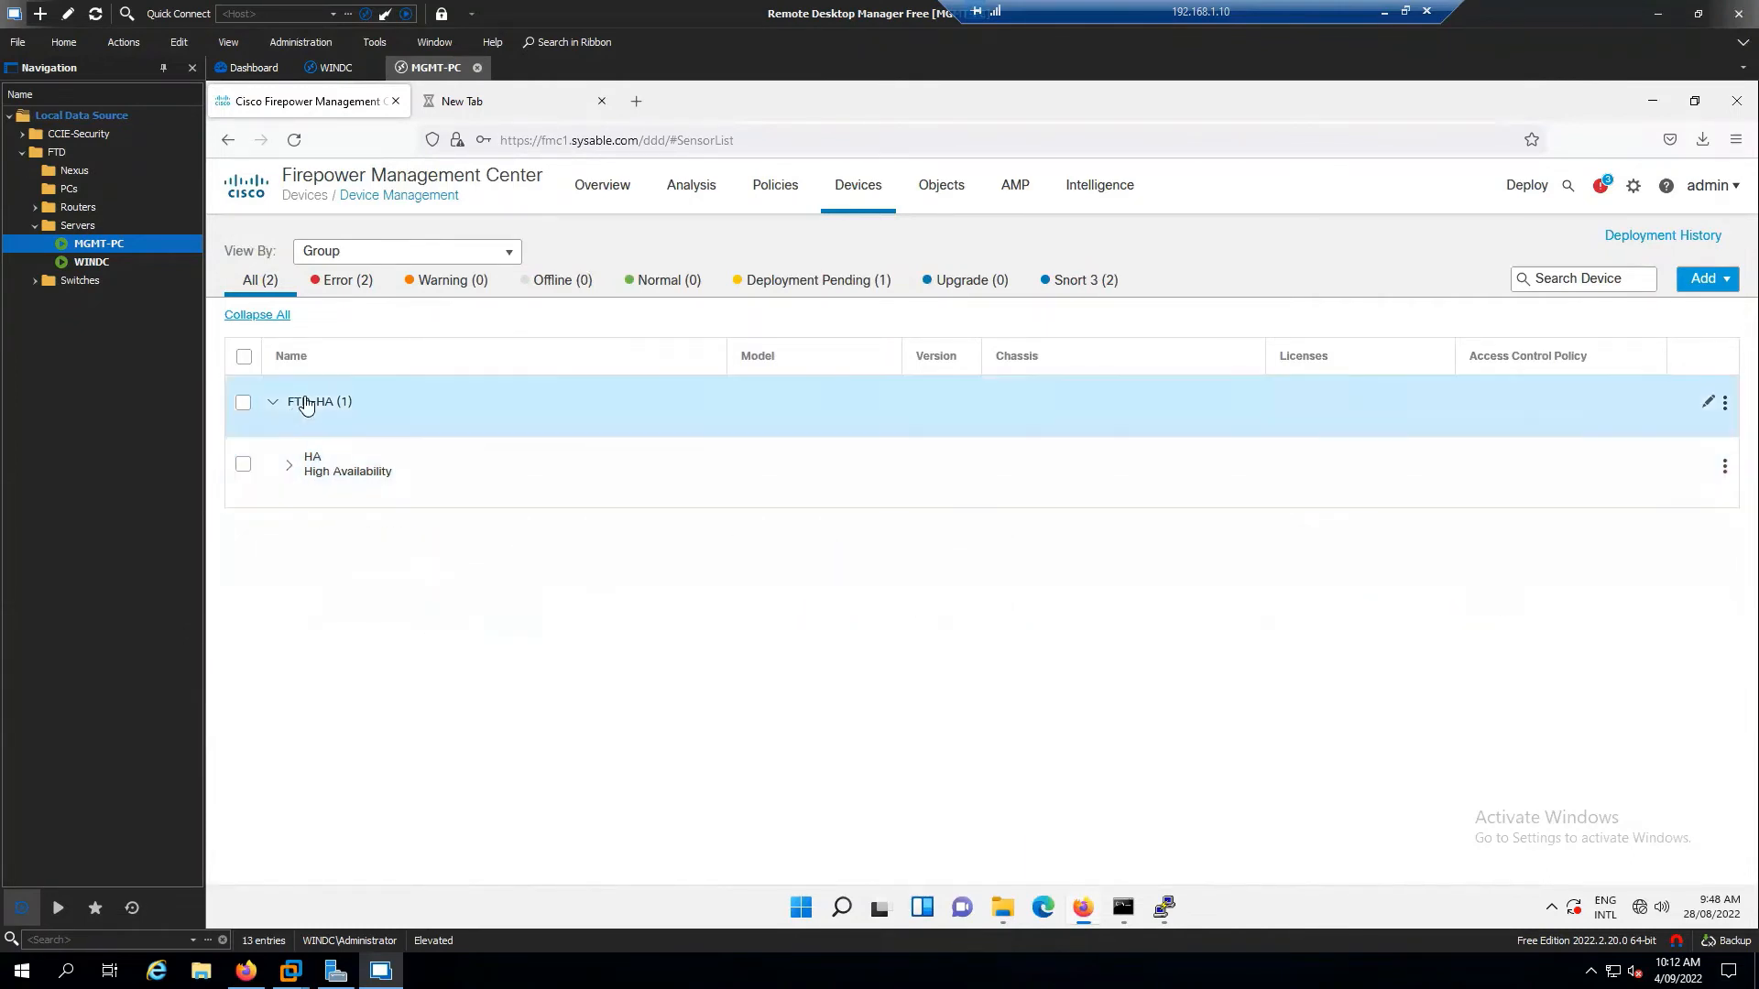
{"action": "mouse_move", "coordinate": [371, 475]}
{"action": "left_click", "coordinate": [288, 466]}
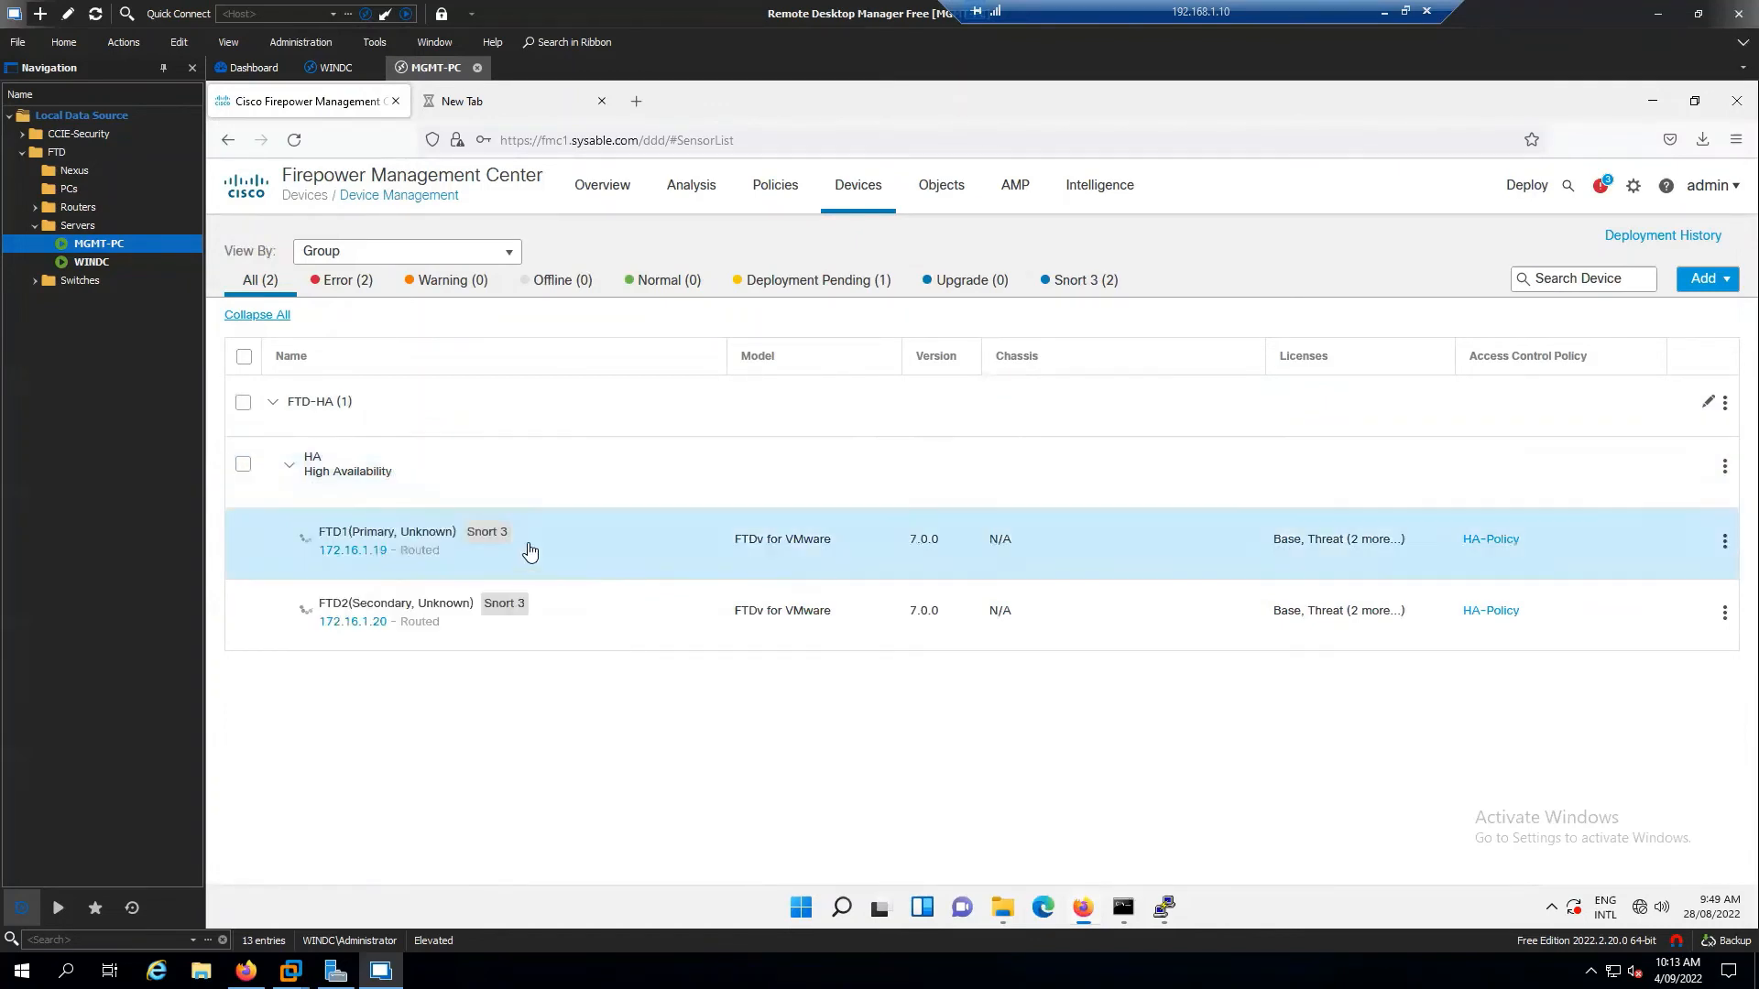
{"action": "mouse_move", "coordinate": [464, 556]}
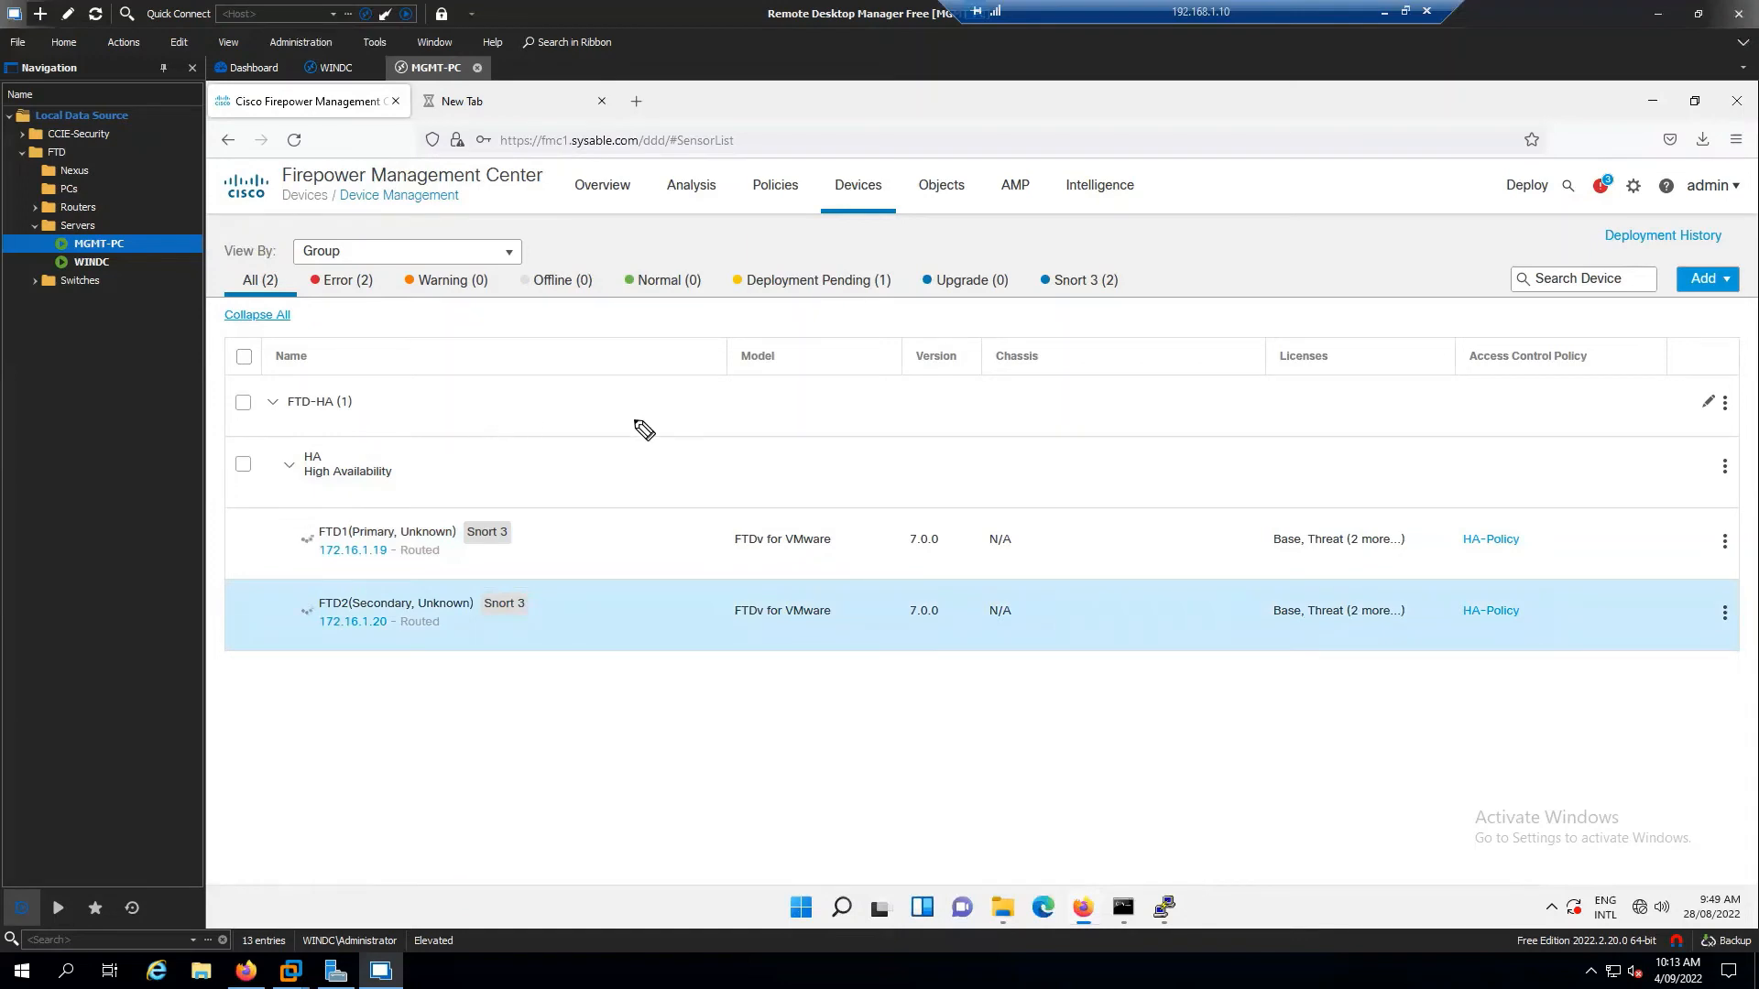
Step: Handwrite an underlined FTD-HA heading over the device list, with FTD1 and FTD2 bracketed as HA and FTD3 and FTD4 below
{"action": "left_click_drag", "start_coordinate": [693, 383], "coordinate": [797, 383]}
{"action": "left_click_drag", "start_coordinate": [673, 425], "coordinate": [820, 417]}
{"action": "mouse_move", "coordinate": [752, 432]}
{"action": "left_mouse_down"}
{"action": "mouse_move", "coordinate": [866, 463]}
{"action": "mouse_move", "coordinate": [838, 499]}
{"action": "mouse_move", "coordinate": [883, 495]}
{"action": "left_mouse_up"}
{"action": "mouse_move", "coordinate": [900, 463]}
{"action": "left_mouse_down"}
{"action": "mouse_move", "coordinate": [899, 493]}
{"action": "mouse_move", "coordinate": [973, 469]}
{"action": "left_mouse_up"}
{"action": "mouse_move", "coordinate": [802, 570]}
{"action": "left_mouse_down"}
{"action": "mouse_move", "coordinate": [793, 591]}
{"action": "mouse_move", "coordinate": [878, 594]}
{"action": "mouse_move", "coordinate": [781, 663]}
{"action": "mouse_move", "coordinate": [896, 649]}
{"action": "left_mouse_up"}
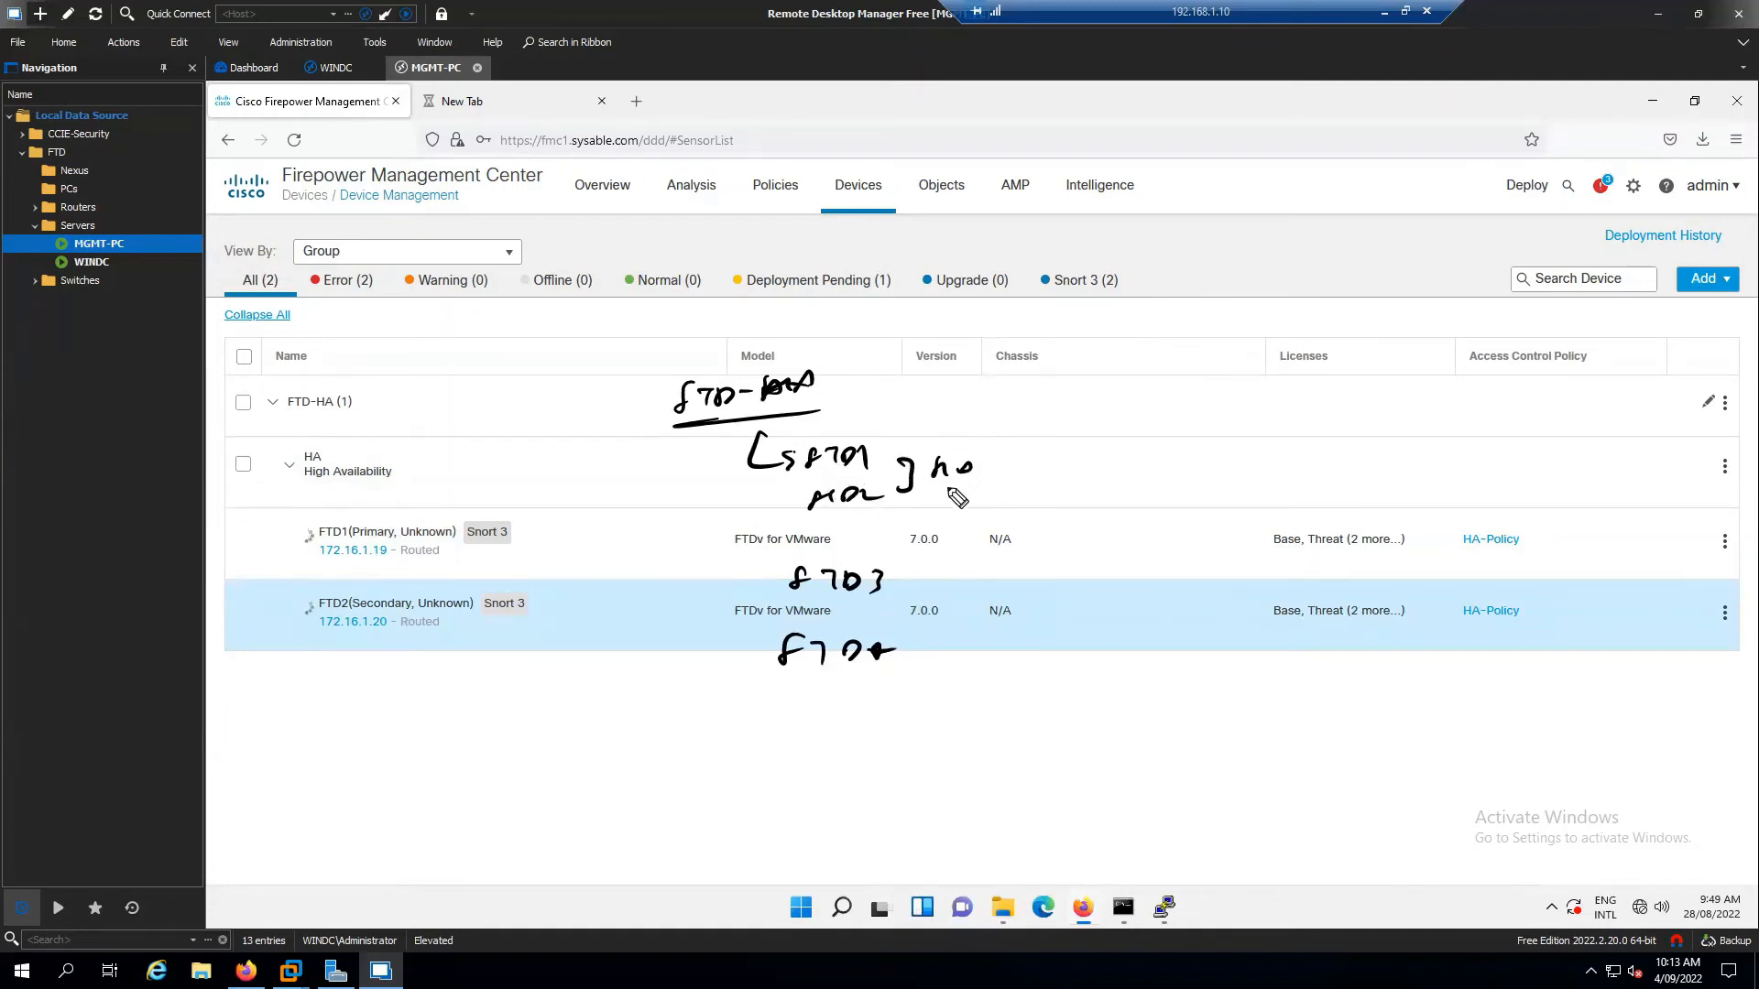
Step: Mark the handwritten devices with ticks, box the group name and its members, write an underlined policies note, and clear the annotations
{"action": "left_click_drag", "start_coordinate": [989, 464], "coordinate": [1021, 456]}
{"action": "left_click_drag", "start_coordinate": [928, 575], "coordinate": [955, 570]}
{"action": "left_click_drag", "start_coordinate": [928, 646], "coordinate": [959, 639]}
{"action": "mouse_move", "coordinate": [859, 427]}
{"action": "left_mouse_down"}
{"action": "mouse_move", "coordinate": [786, 495]}
{"action": "mouse_move", "coordinate": [810, 502]}
{"action": "left_mouse_up"}
{"action": "left_click_drag", "start_coordinate": [760, 568], "coordinate": [793, 564]}
{"action": "left_click_drag", "start_coordinate": [748, 644], "coordinate": [779, 640]}
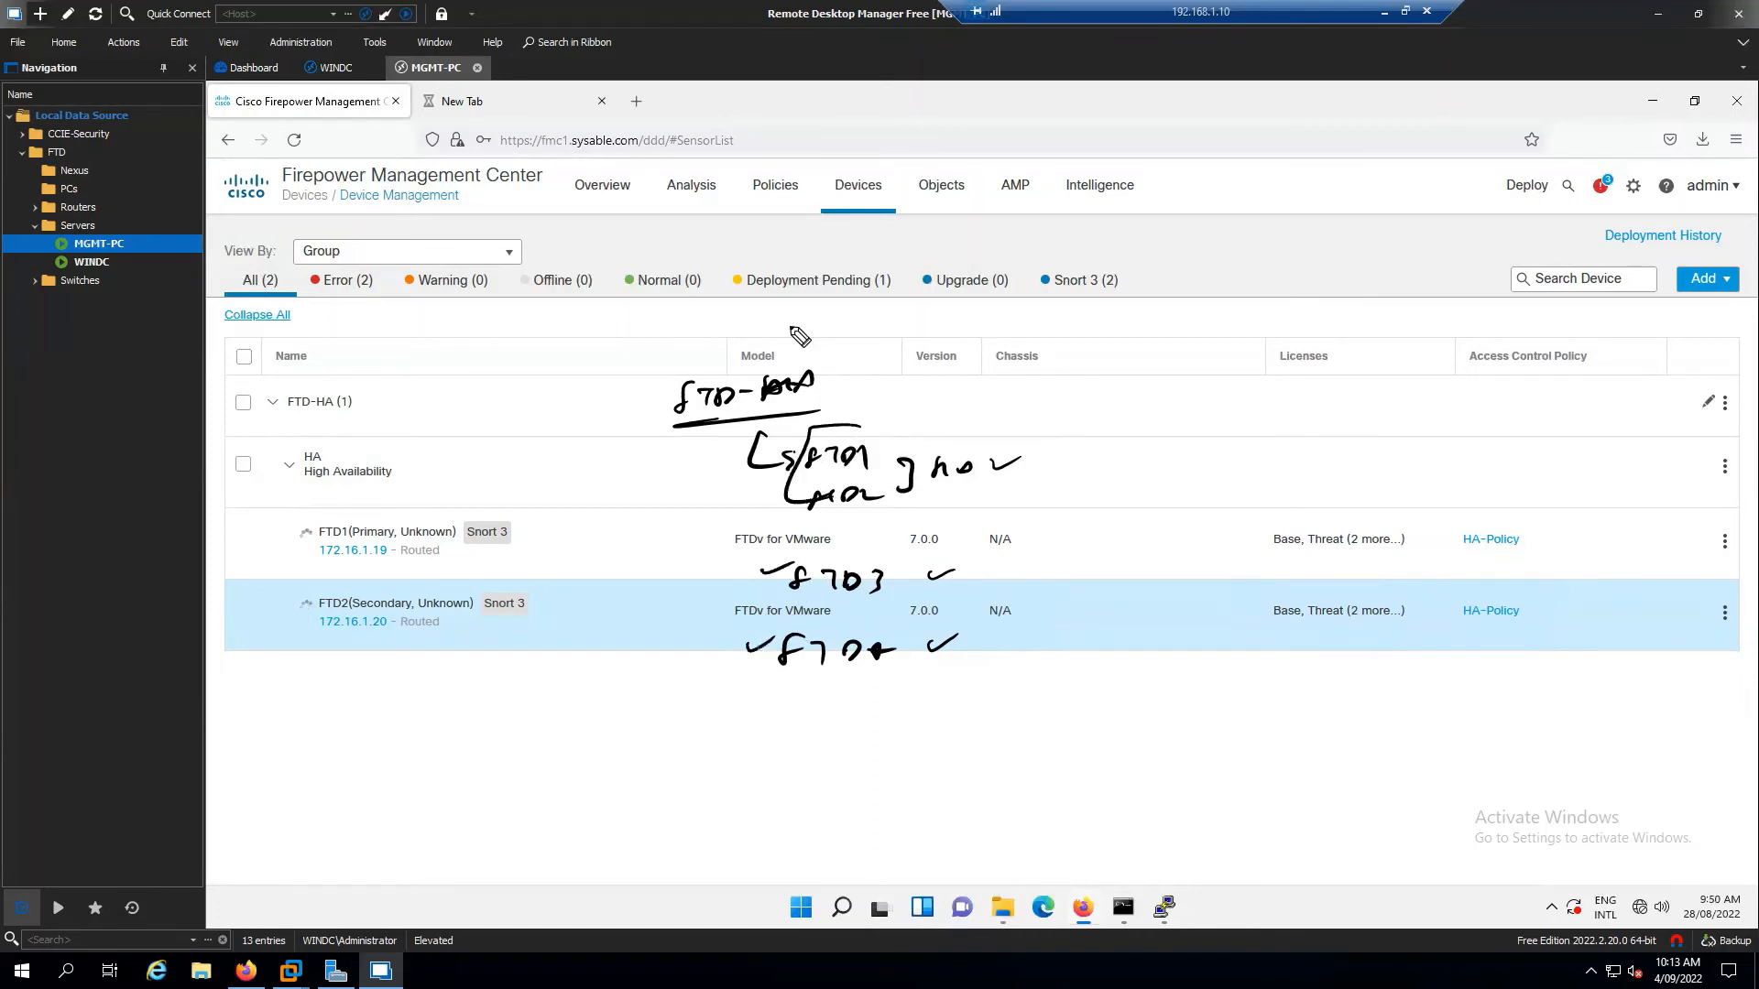
{"action": "mouse_move", "coordinate": [794, 347]}
{"action": "left_mouse_down"}
{"action": "mouse_move", "coordinate": [669, 428]}
{"action": "mouse_move", "coordinate": [838, 339]}
{"action": "mouse_move", "coordinate": [749, 333]}
{"action": "mouse_move", "coordinate": [871, 340]}
{"action": "left_mouse_up"}
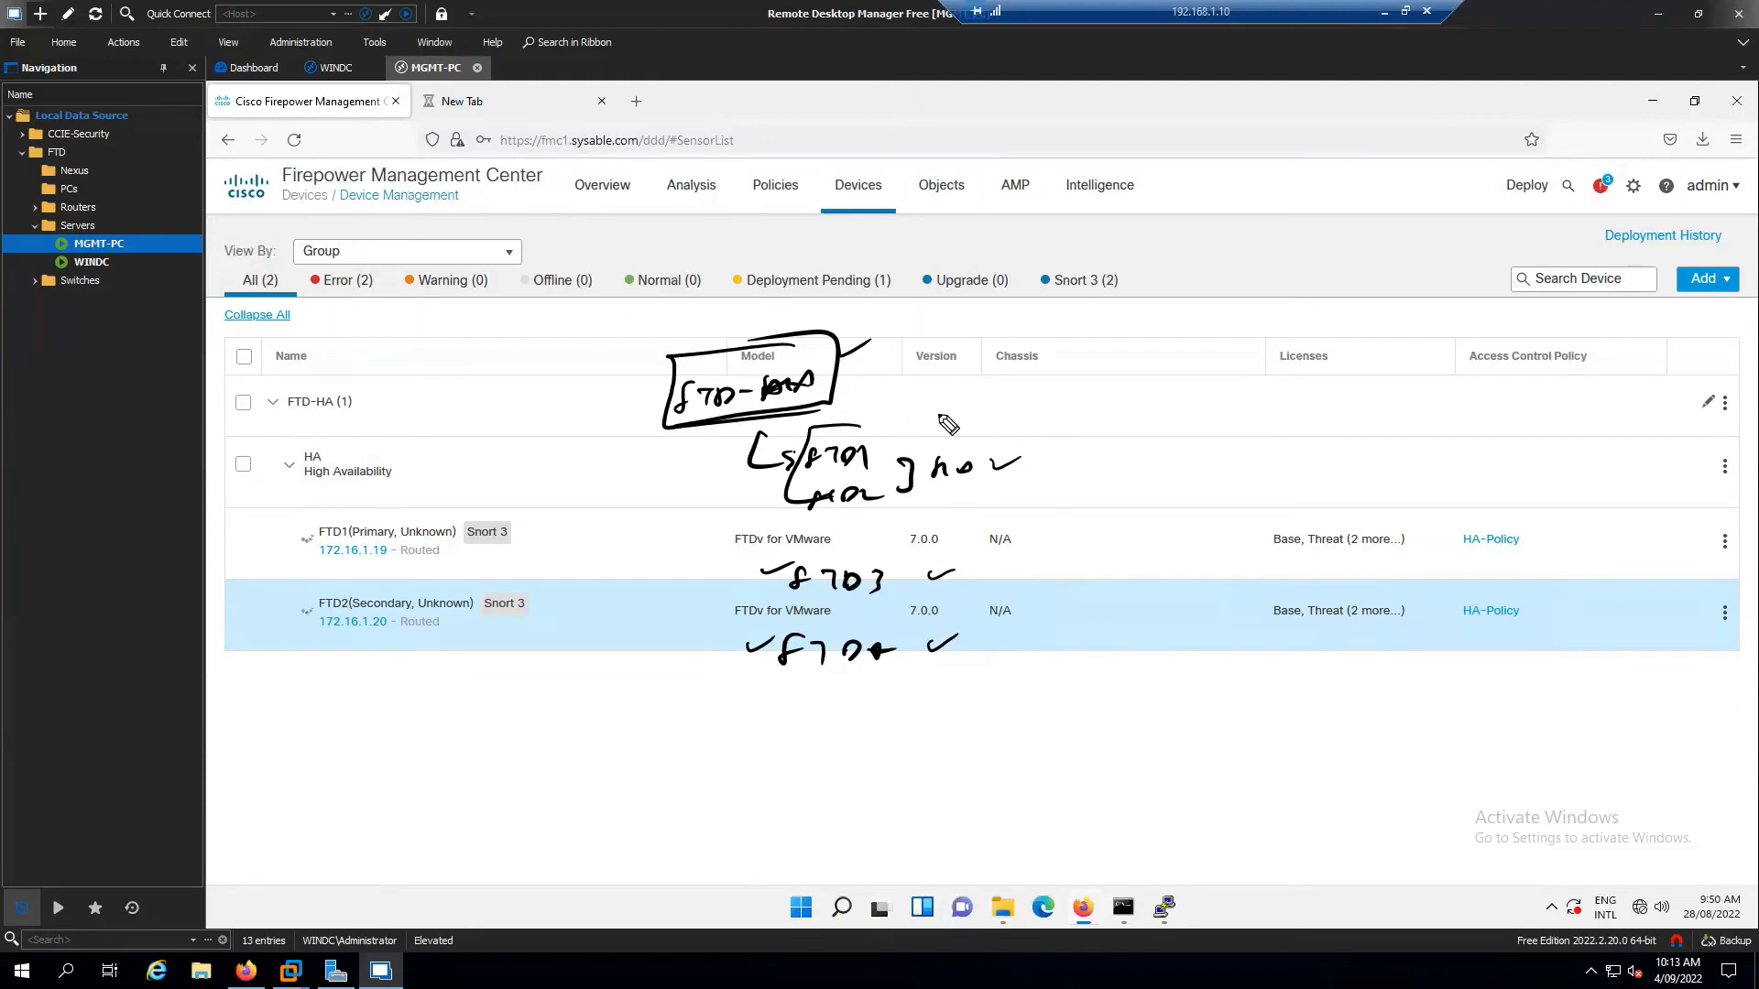
{"action": "mouse_move", "coordinate": [944, 414]}
{"action": "left_mouse_down"}
{"action": "mouse_move", "coordinate": [763, 429]}
{"action": "mouse_move", "coordinate": [1033, 656]}
{"action": "mouse_move", "coordinate": [891, 416]}
{"action": "left_mouse_up"}
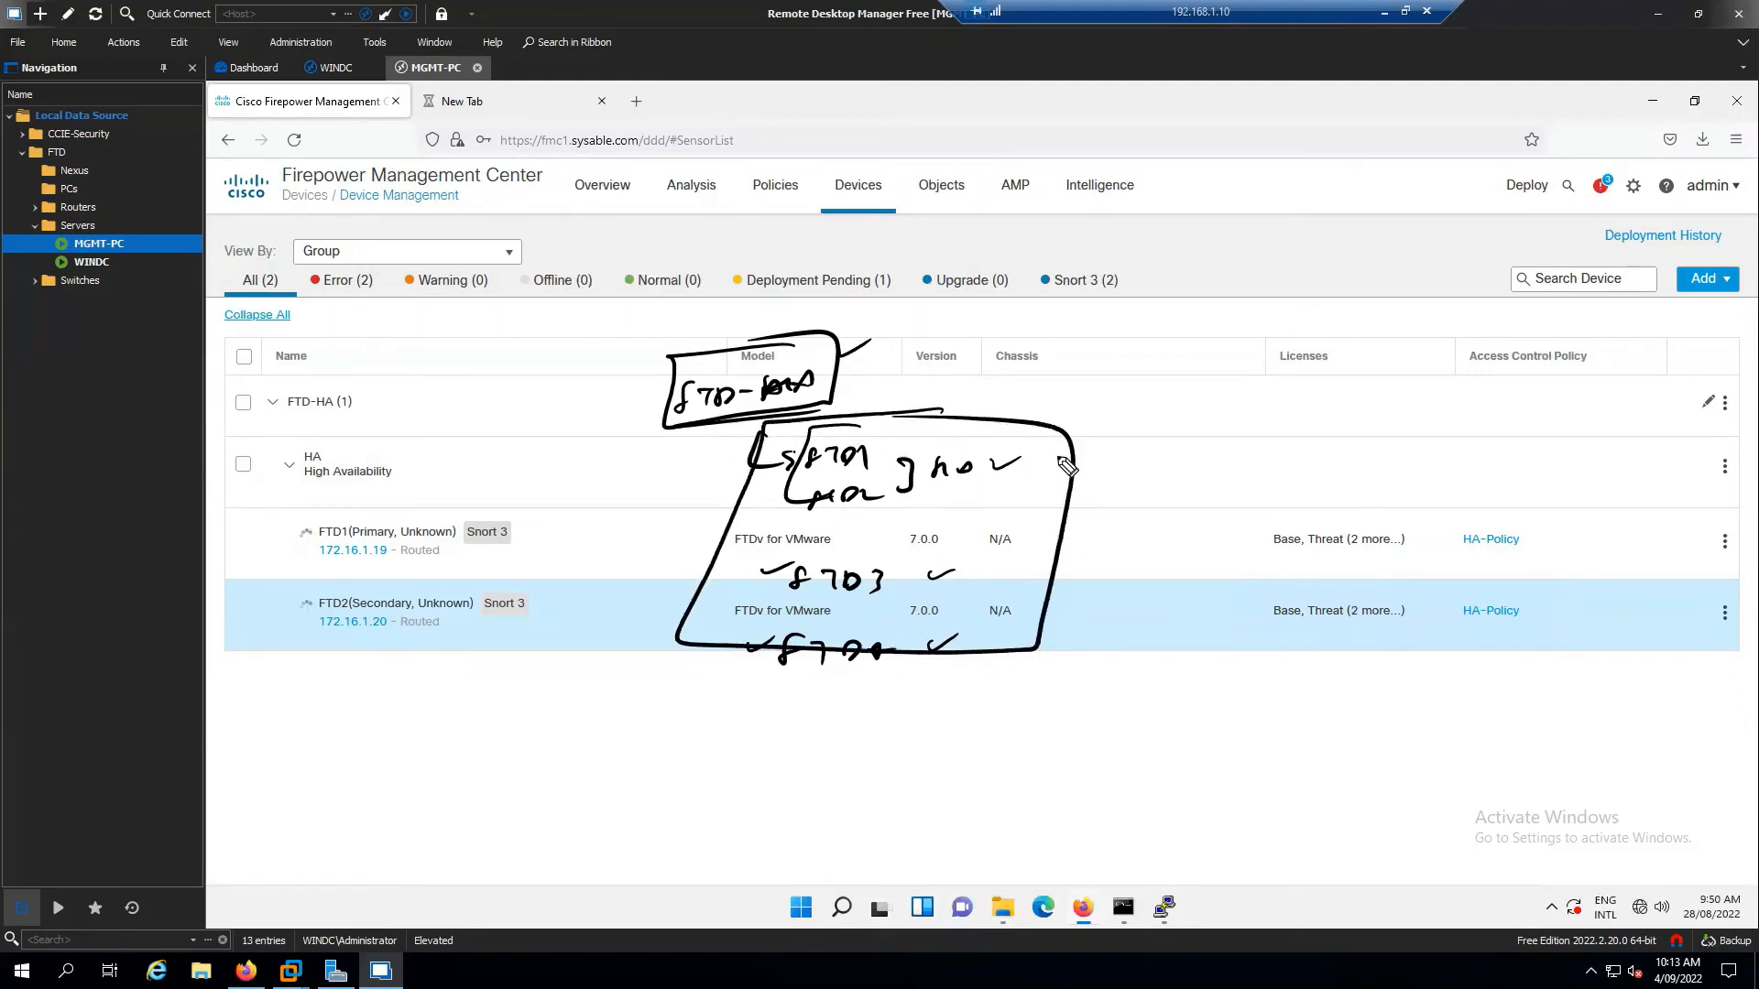
{"action": "mouse_move", "coordinate": [1087, 449]}
{"action": "left_mouse_down"}
{"action": "mouse_move", "coordinate": [1099, 423]}
{"action": "mouse_move", "coordinate": [1189, 430]}
{"action": "mouse_move", "coordinate": [1108, 473]}
{"action": "mouse_move", "coordinate": [1209, 462]}
{"action": "left_mouse_up"}
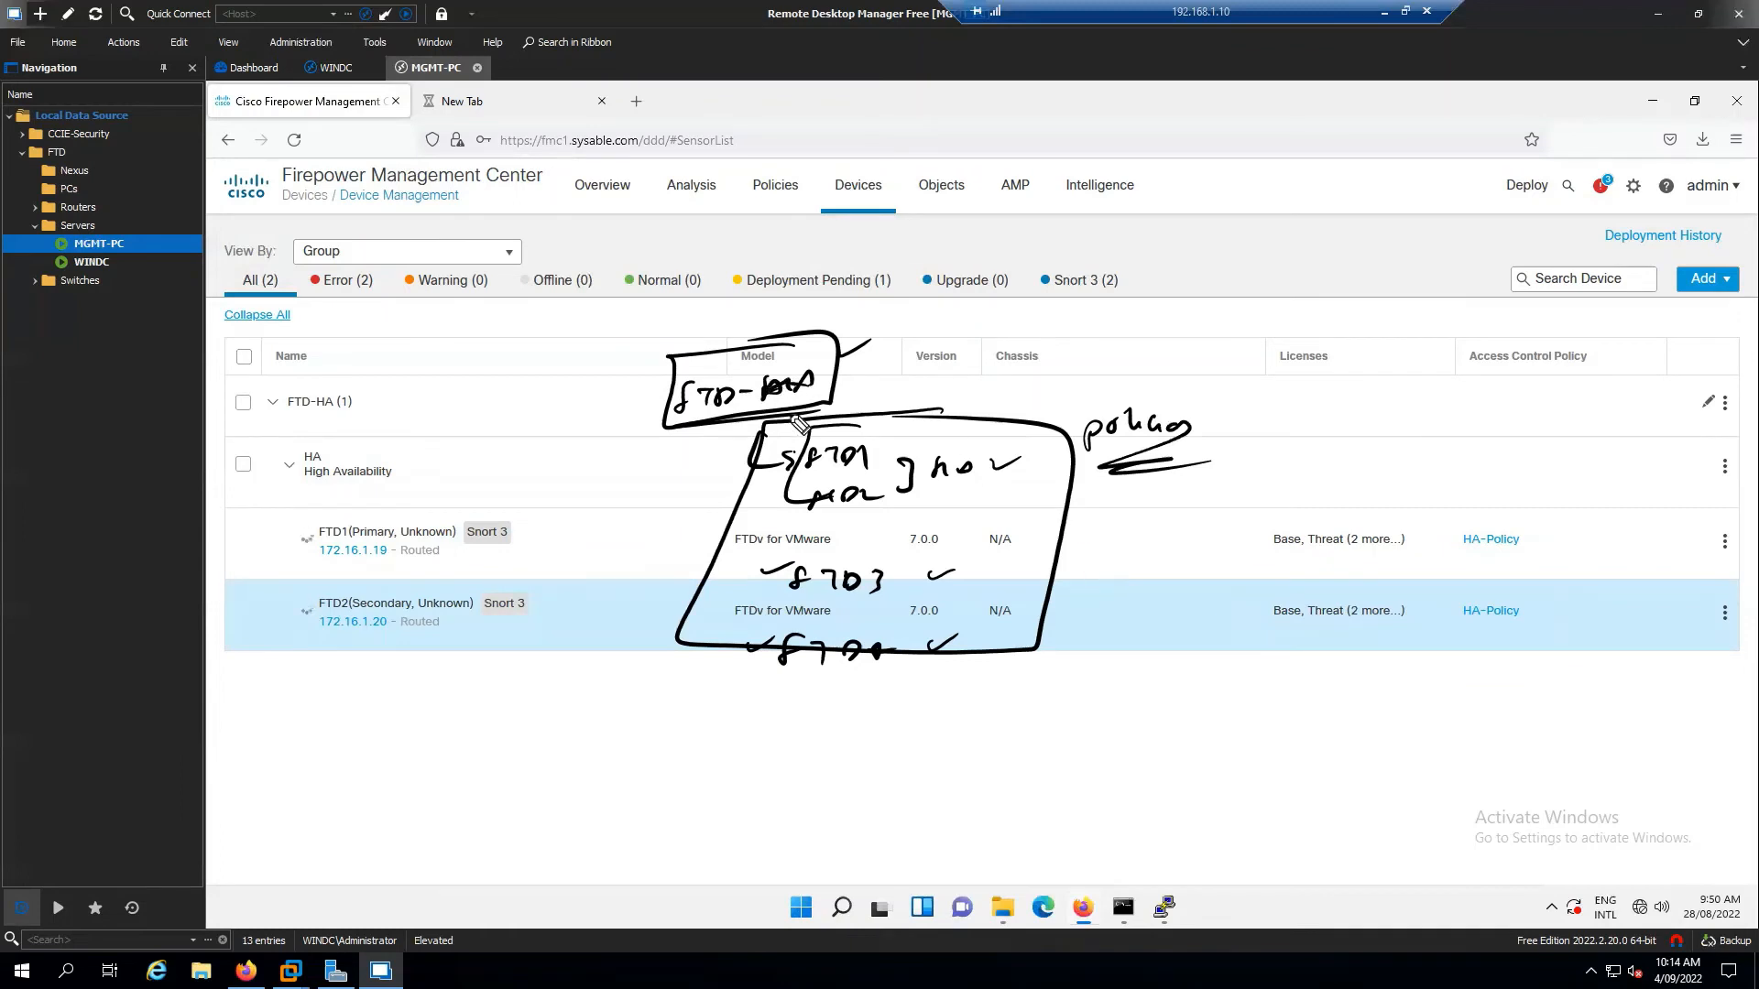
{"action": "key", "text": "Escape"}
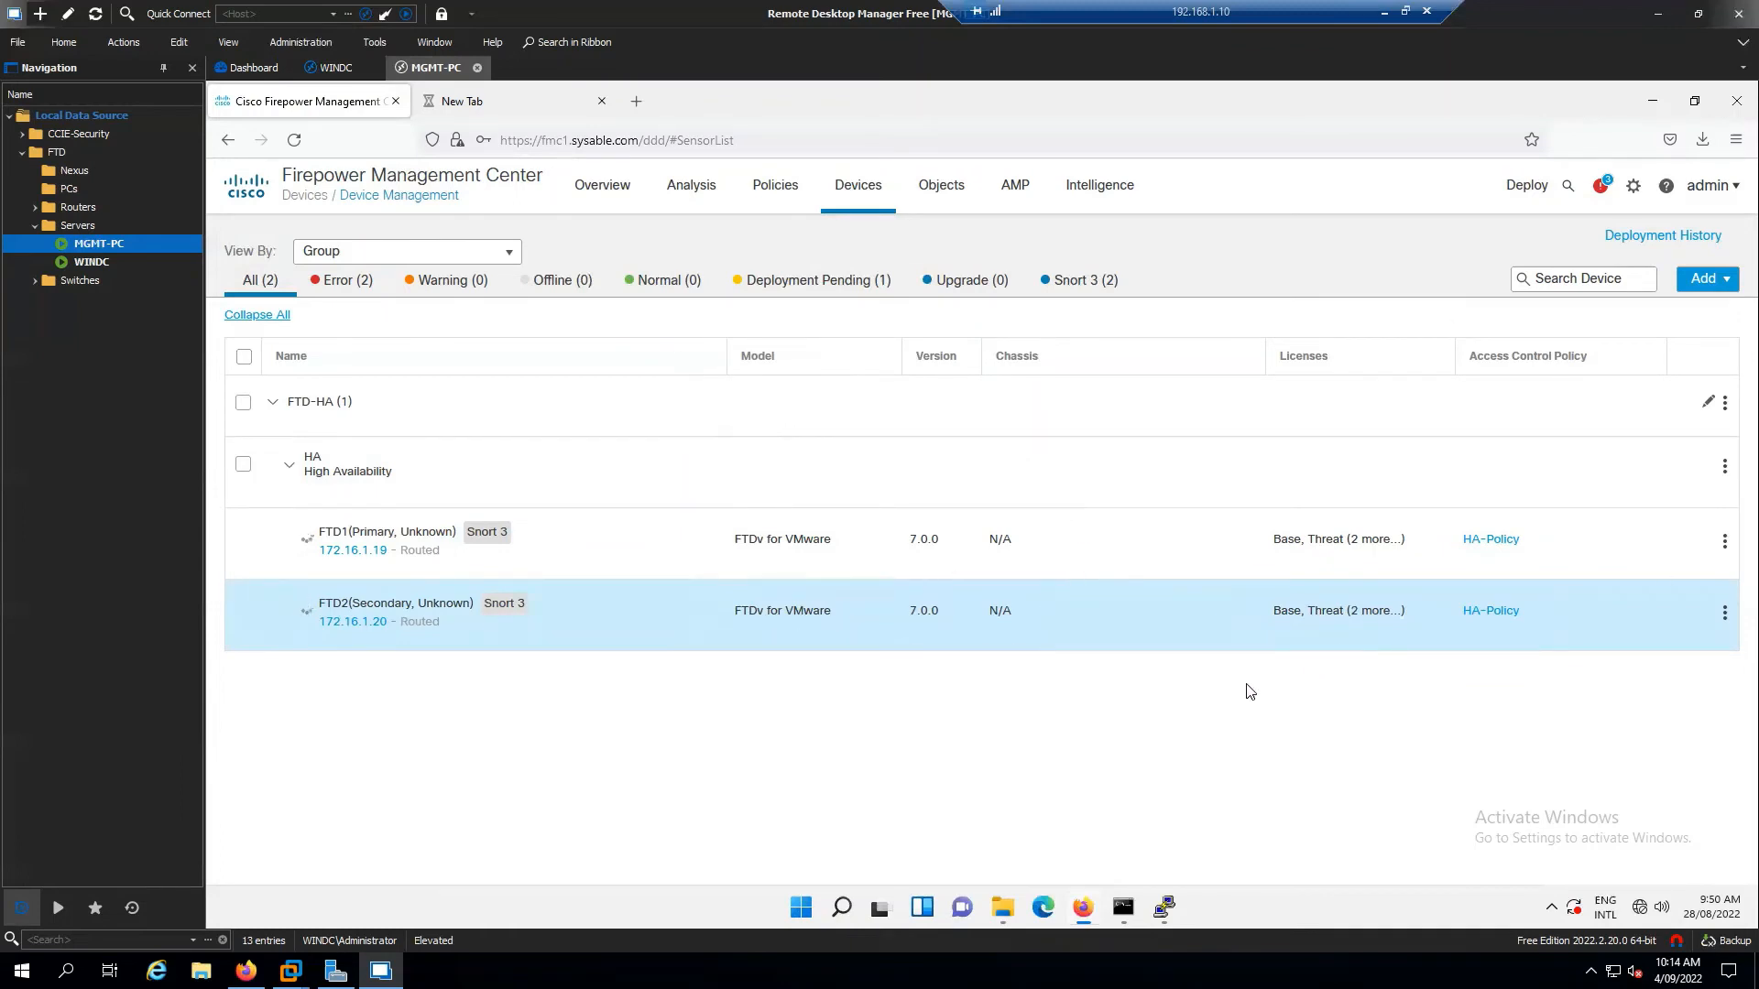
Step: Check the high availability task's progress, and open the HA pair to review its link settings and monitored interfaces
{"action": "left_click", "coordinate": [1601, 188]}
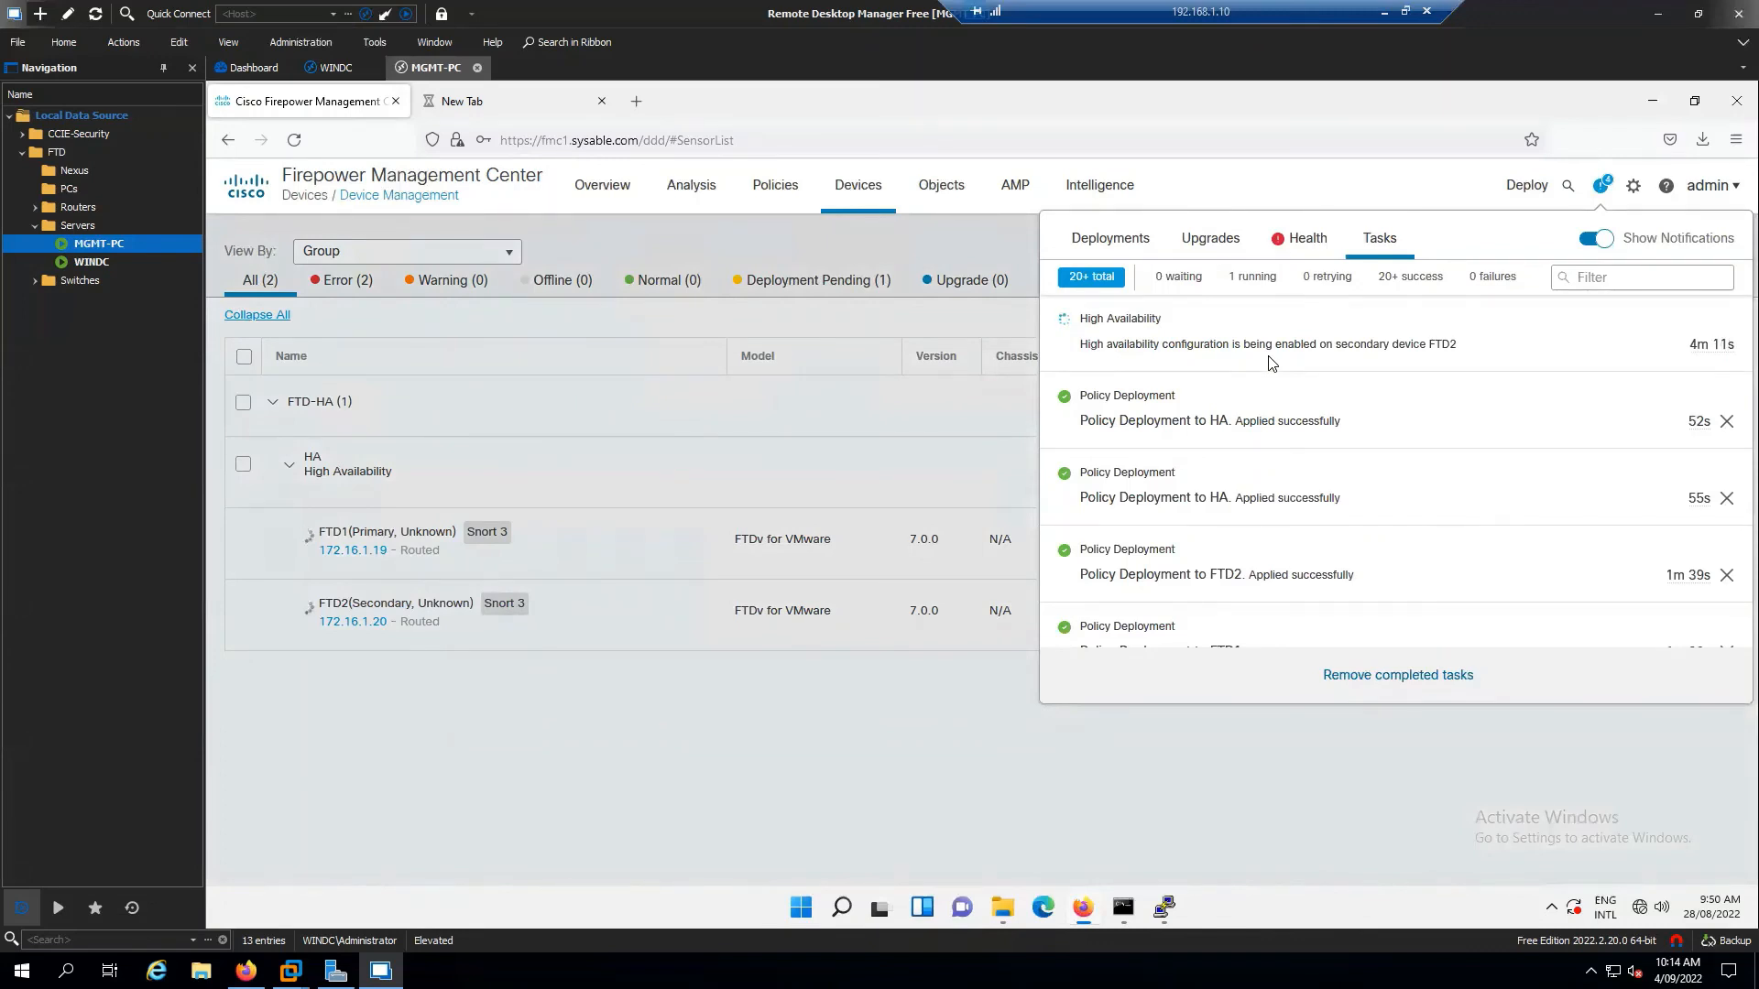
{"action": "left_click", "coordinate": [620, 772]}
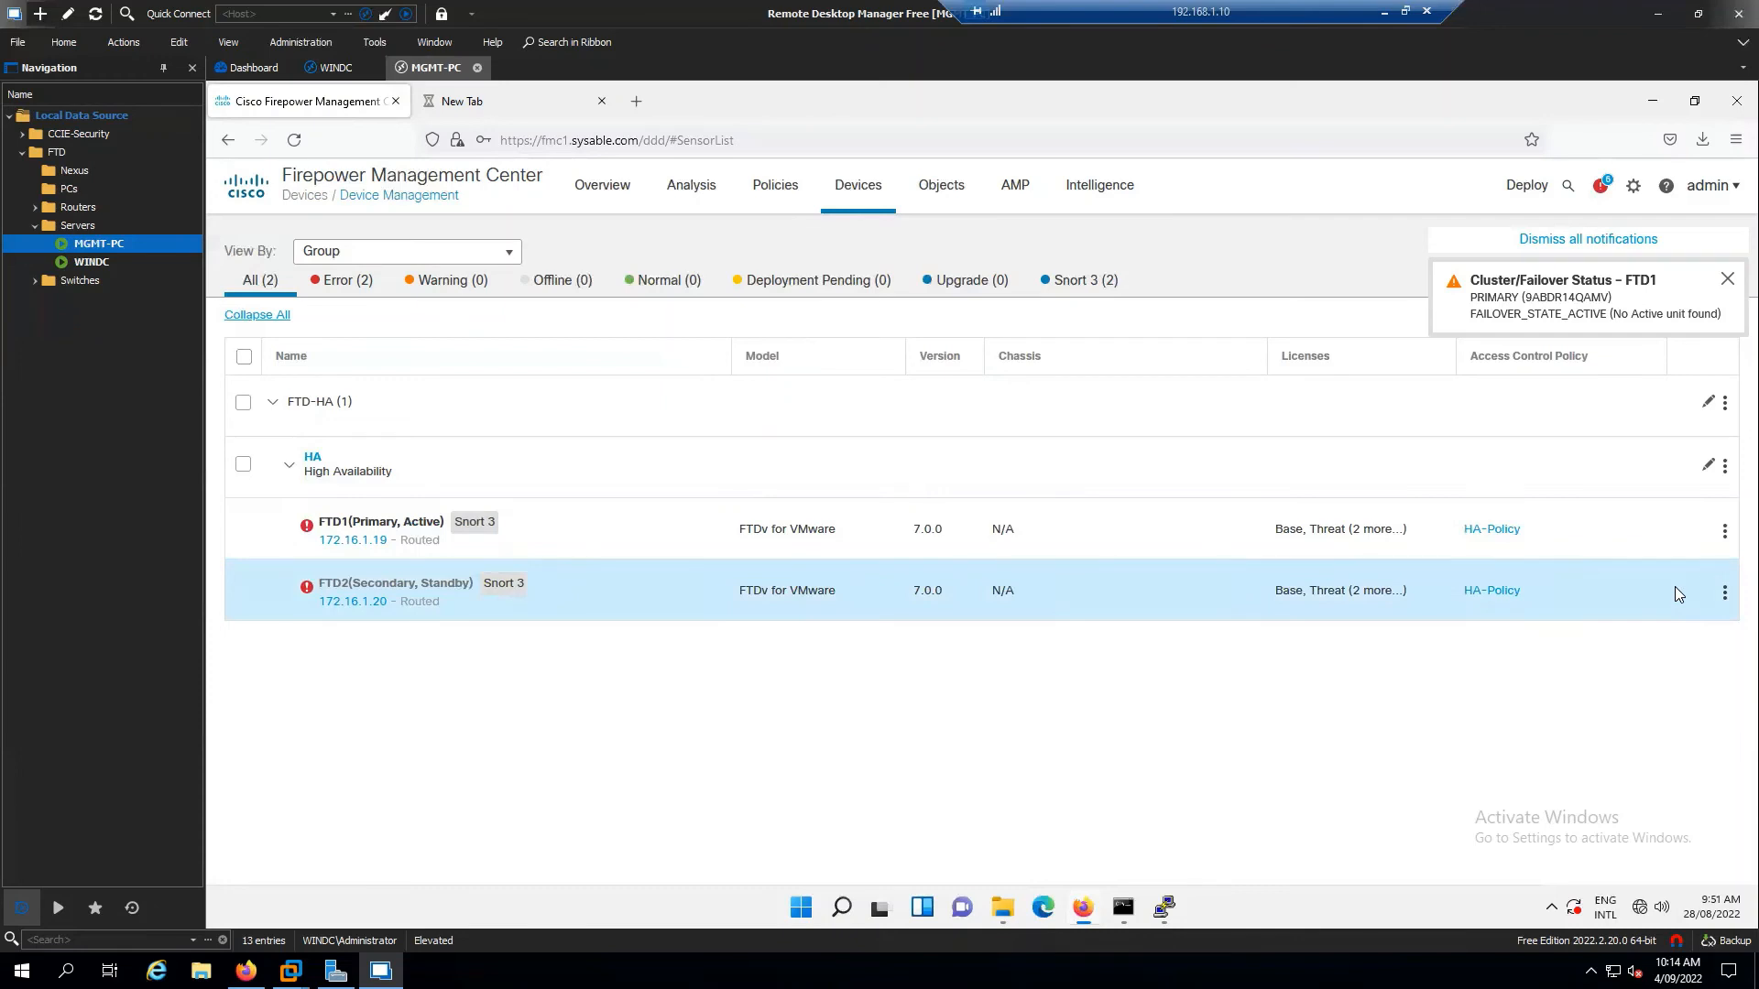
{"action": "left_click", "coordinate": [1711, 468]}
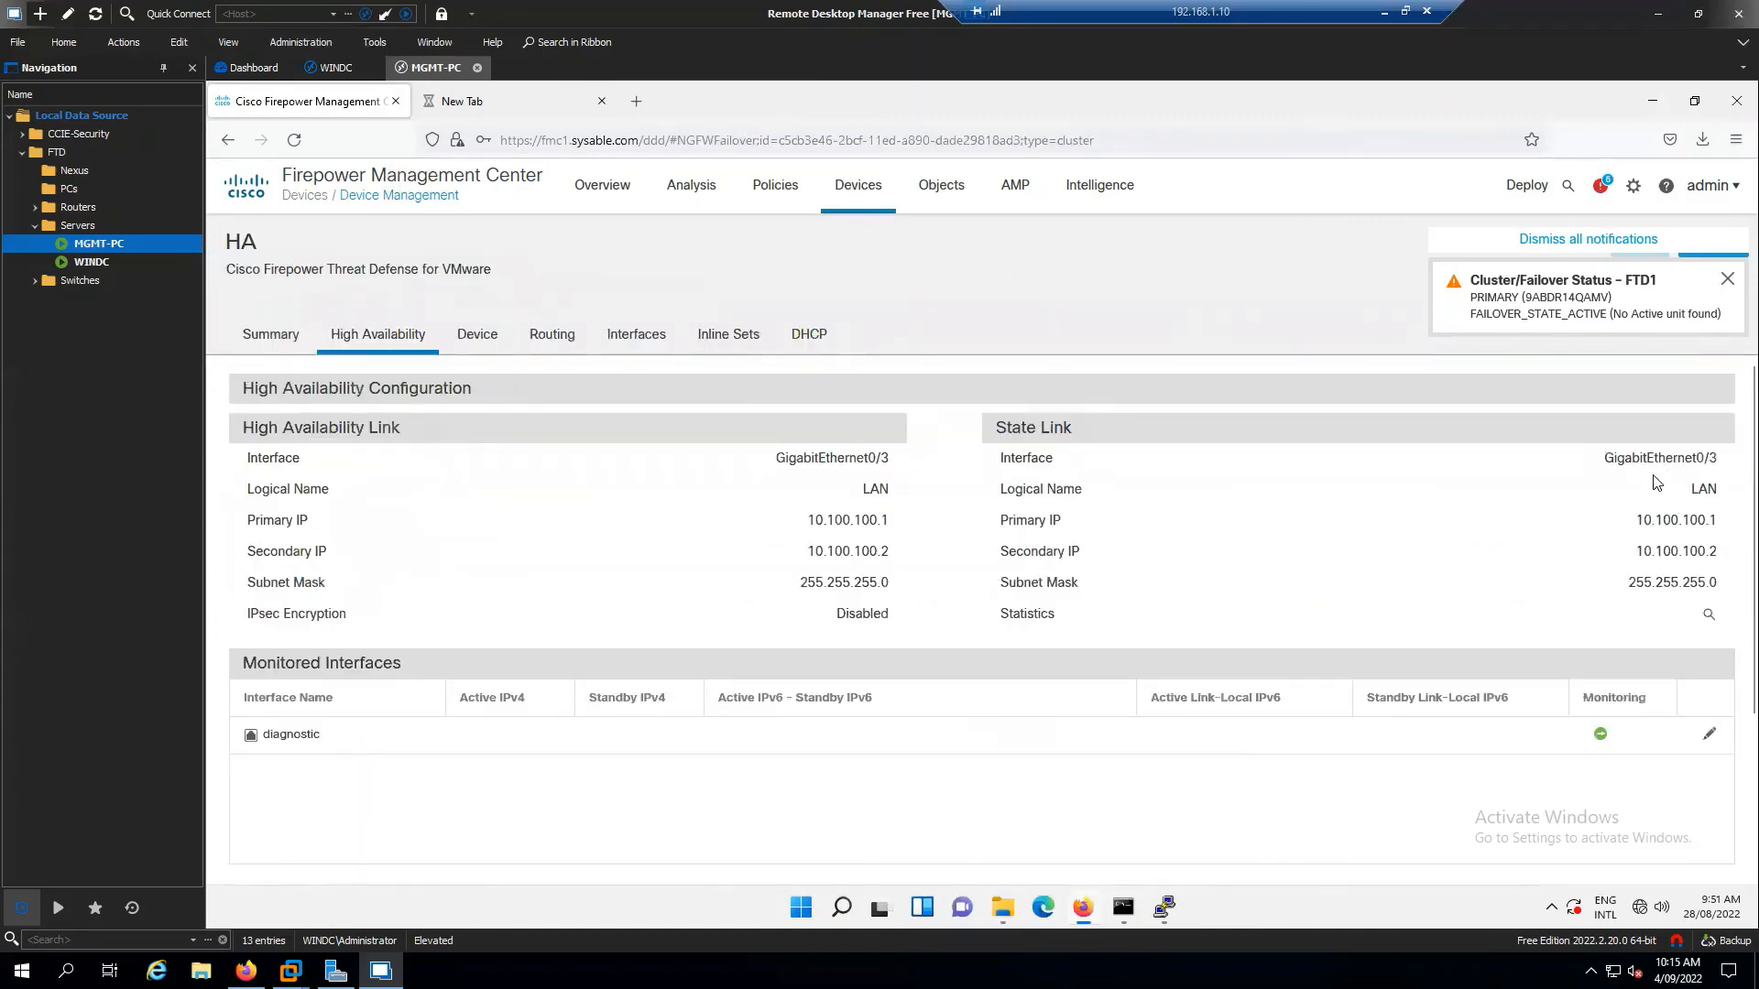
{"action": "left_click", "coordinate": [1652, 244]}
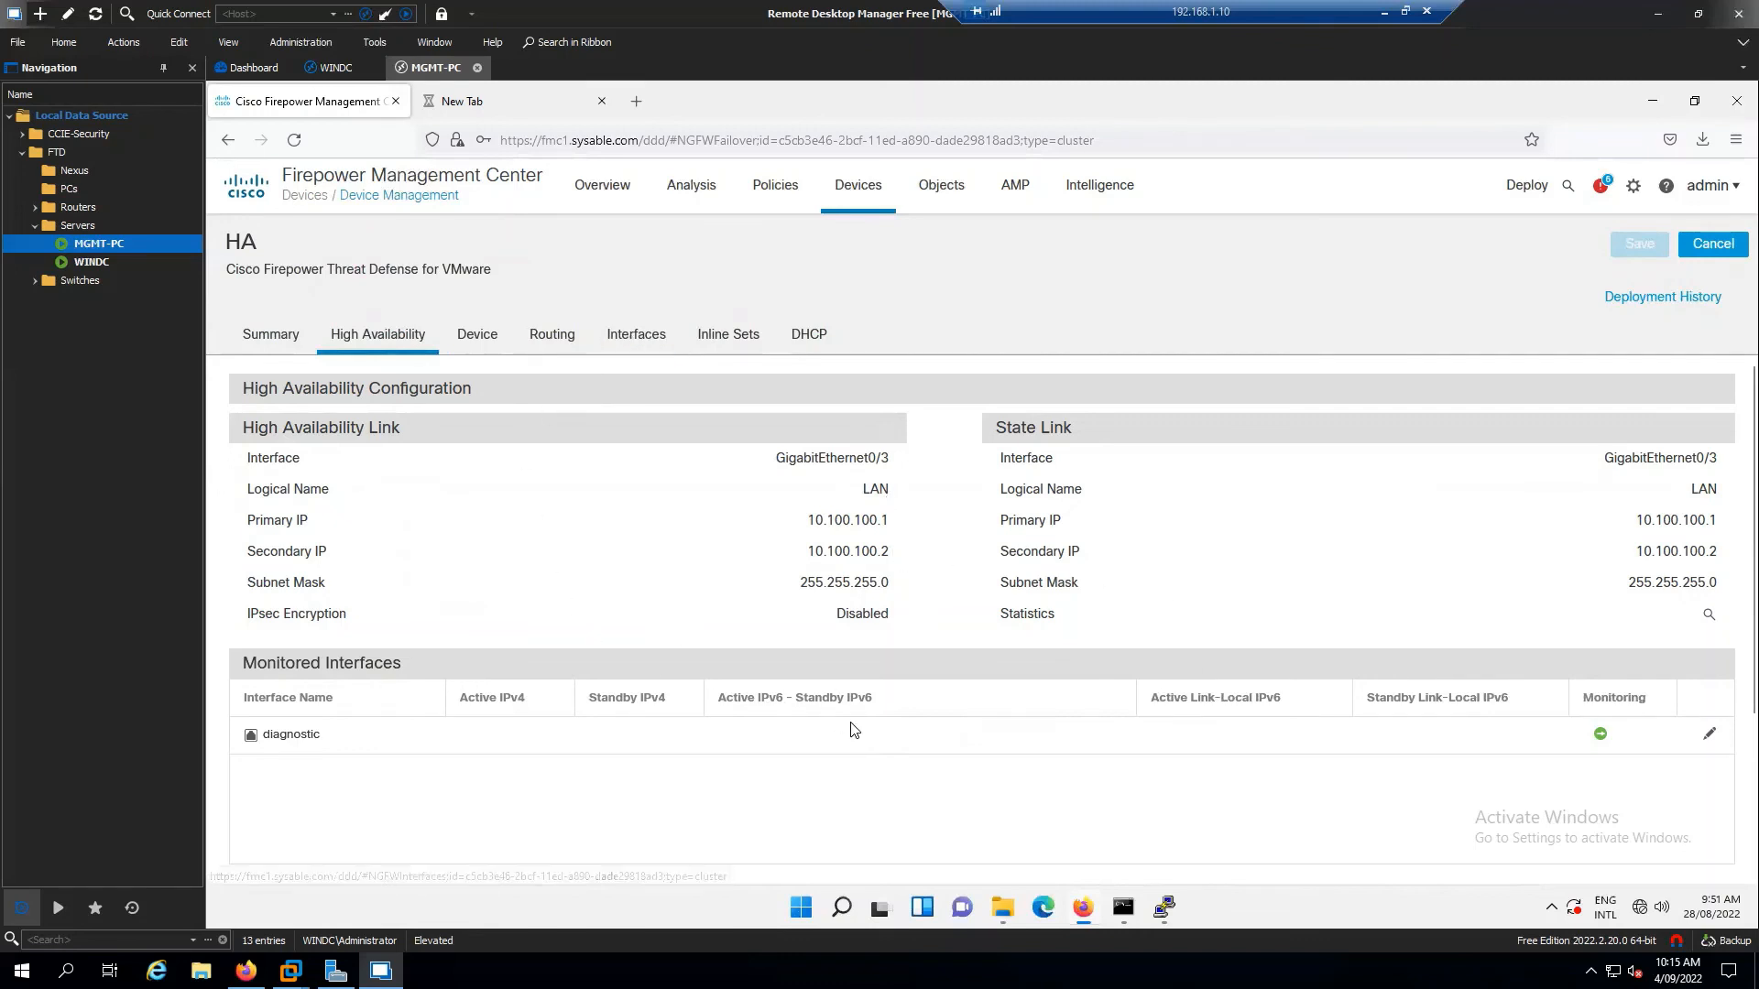
{"action": "left_click_drag", "start_coordinate": [403, 668], "coordinate": [236, 667]}
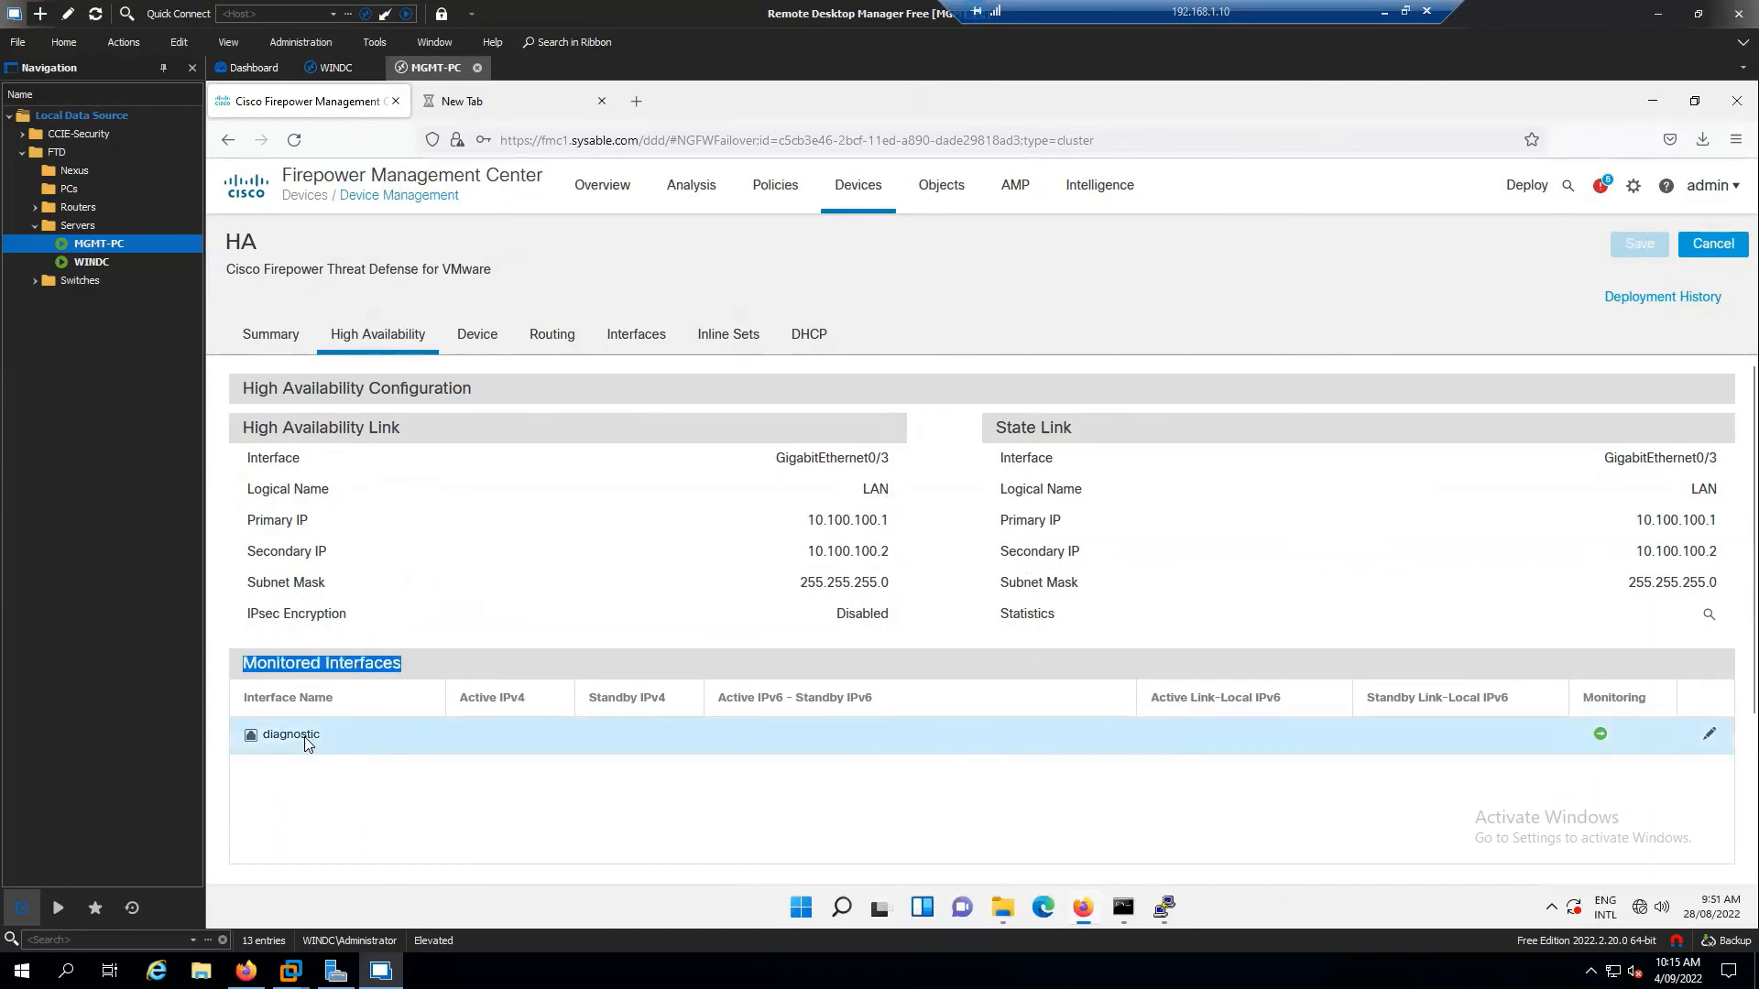
{"action": "left_click", "coordinate": [383, 789]}
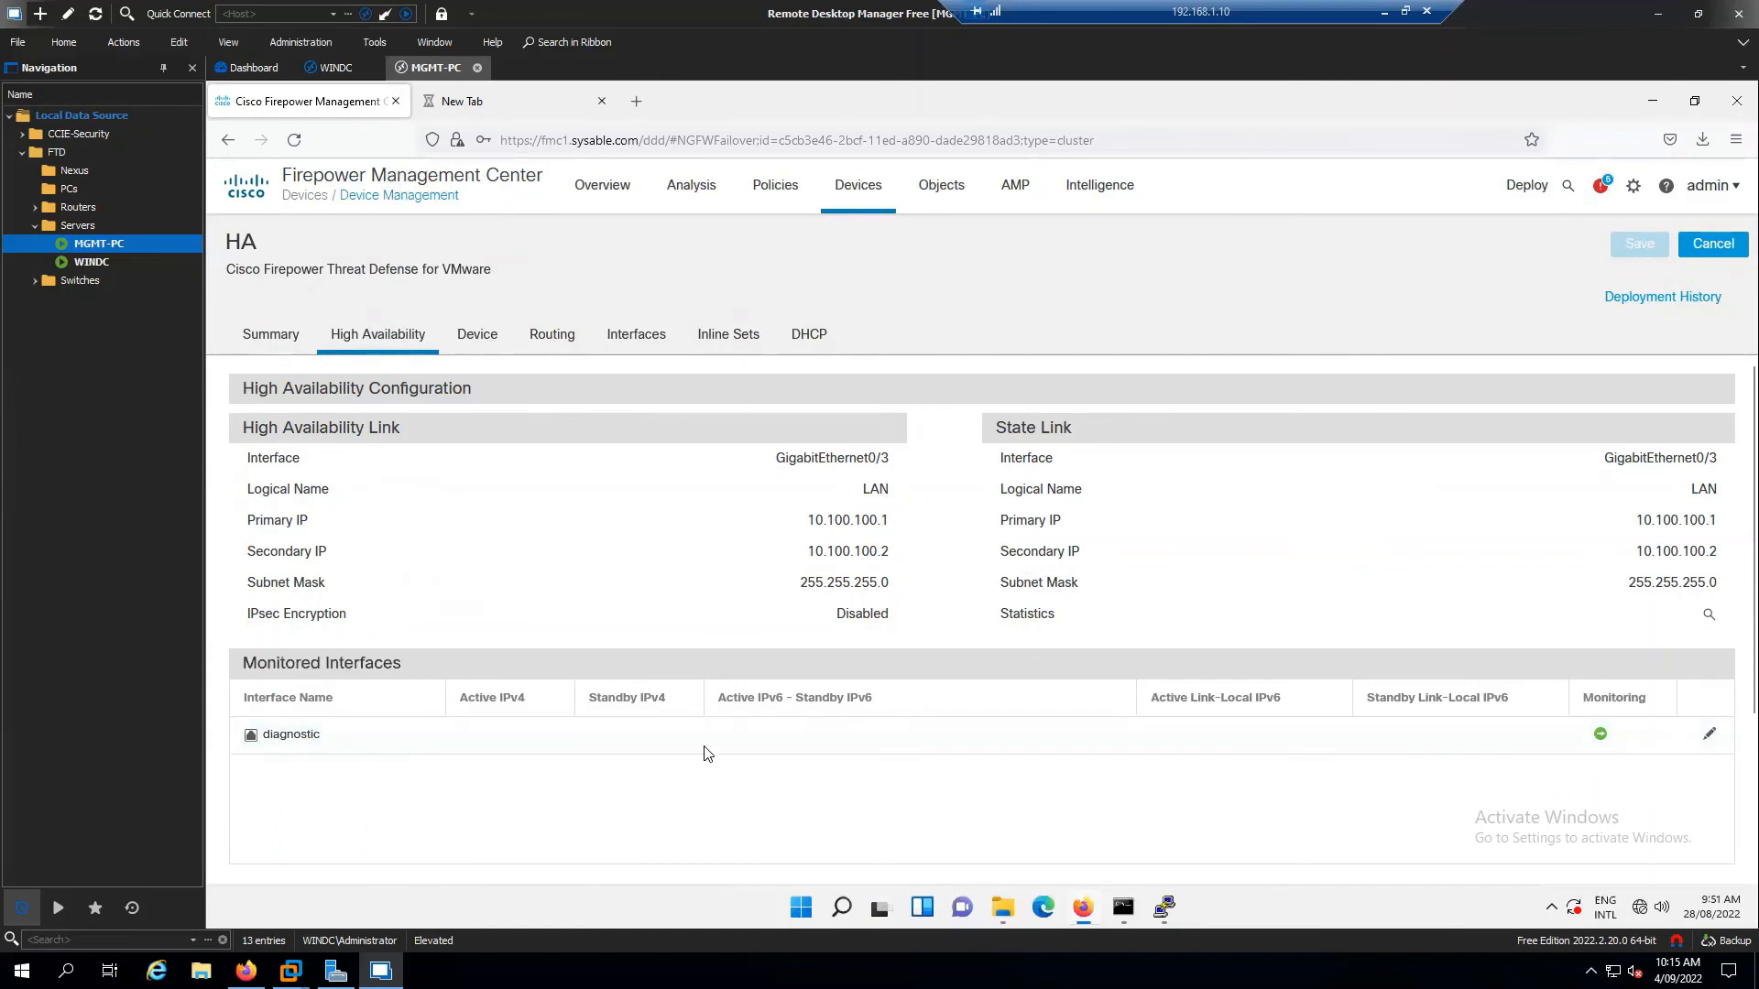
Step: Inspect the general and IPv4 settings of GigabitEthernet0/0 among the HA pair's interfaces, and discard the edit
{"action": "left_click", "coordinate": [646, 351]}
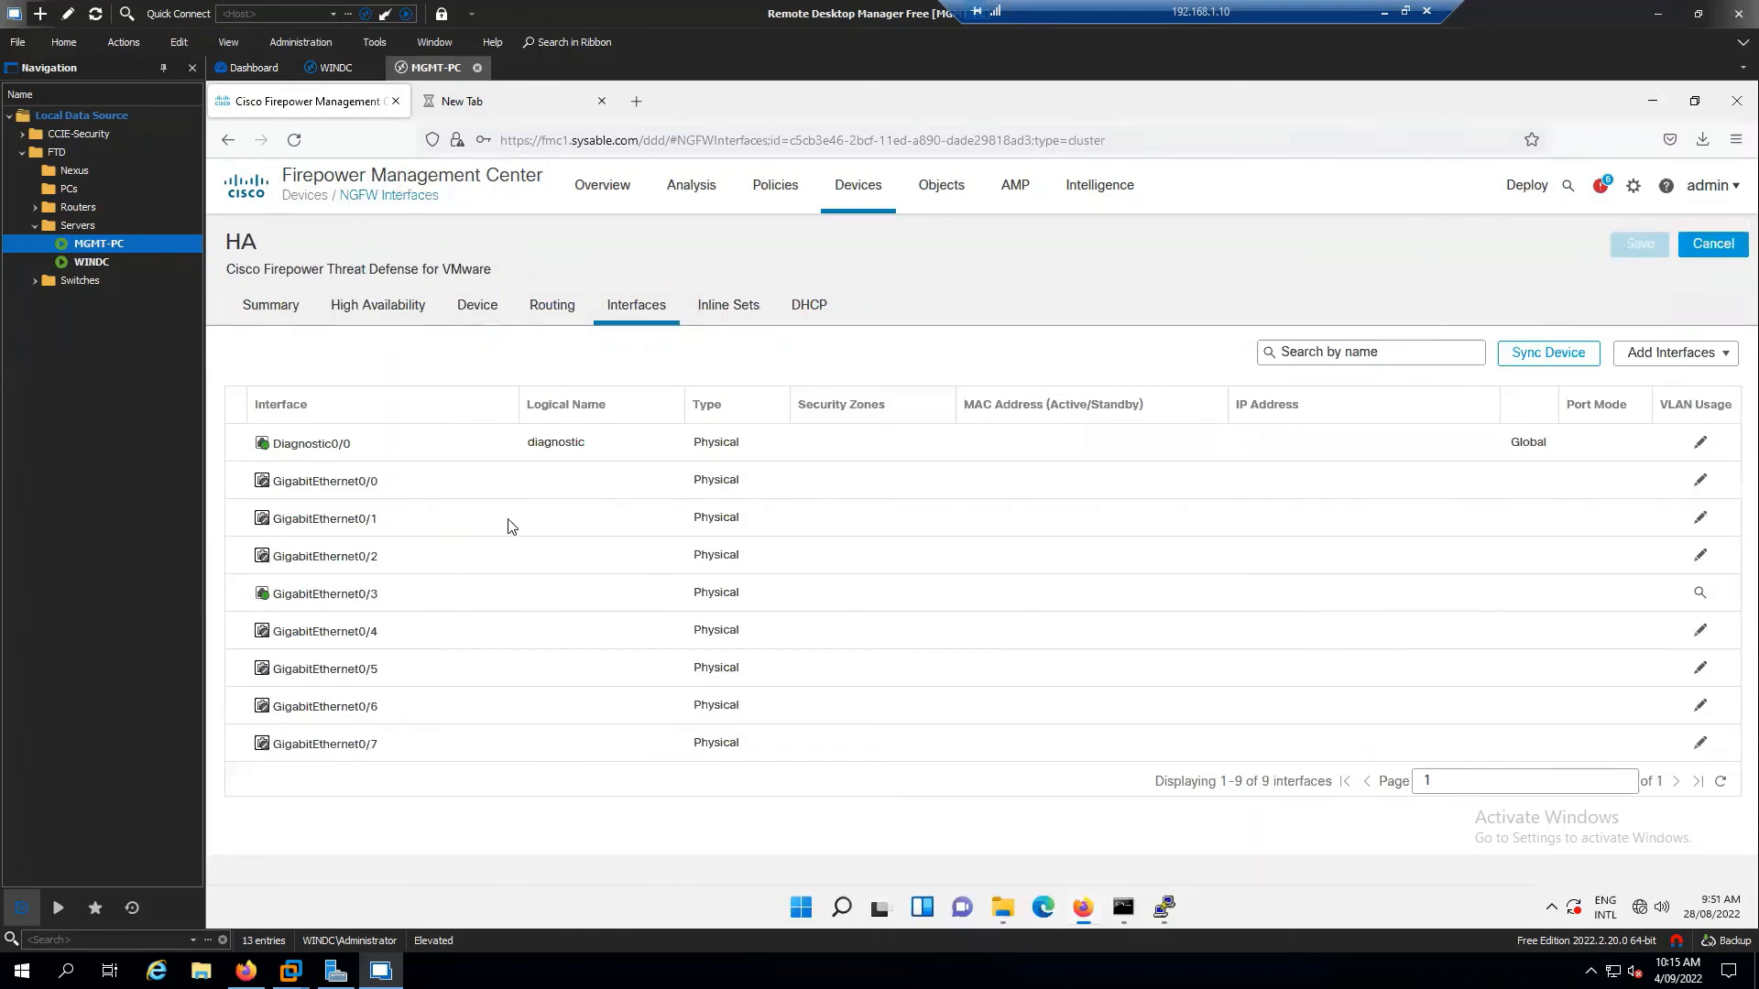
{"action": "left_click", "coordinate": [1700, 481]}
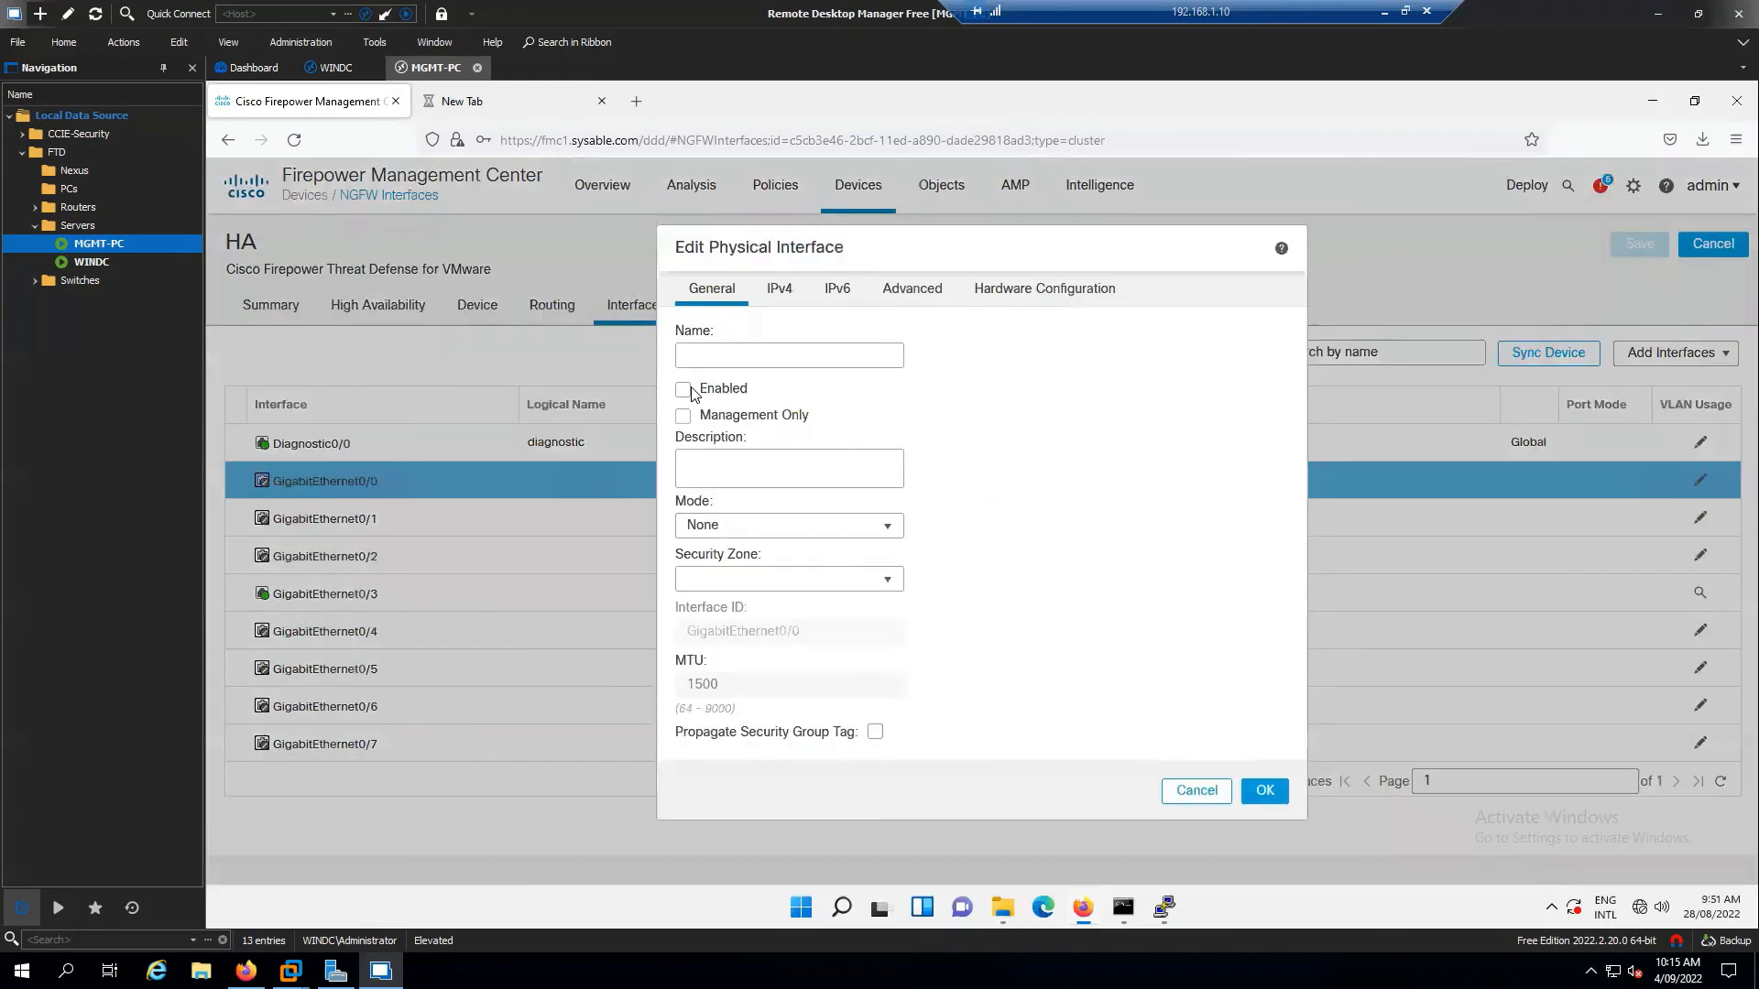
{"action": "left_click", "coordinate": [694, 394]}
{"action": "left_click", "coordinate": [779, 290]}
{"action": "left_click", "coordinate": [770, 404]}
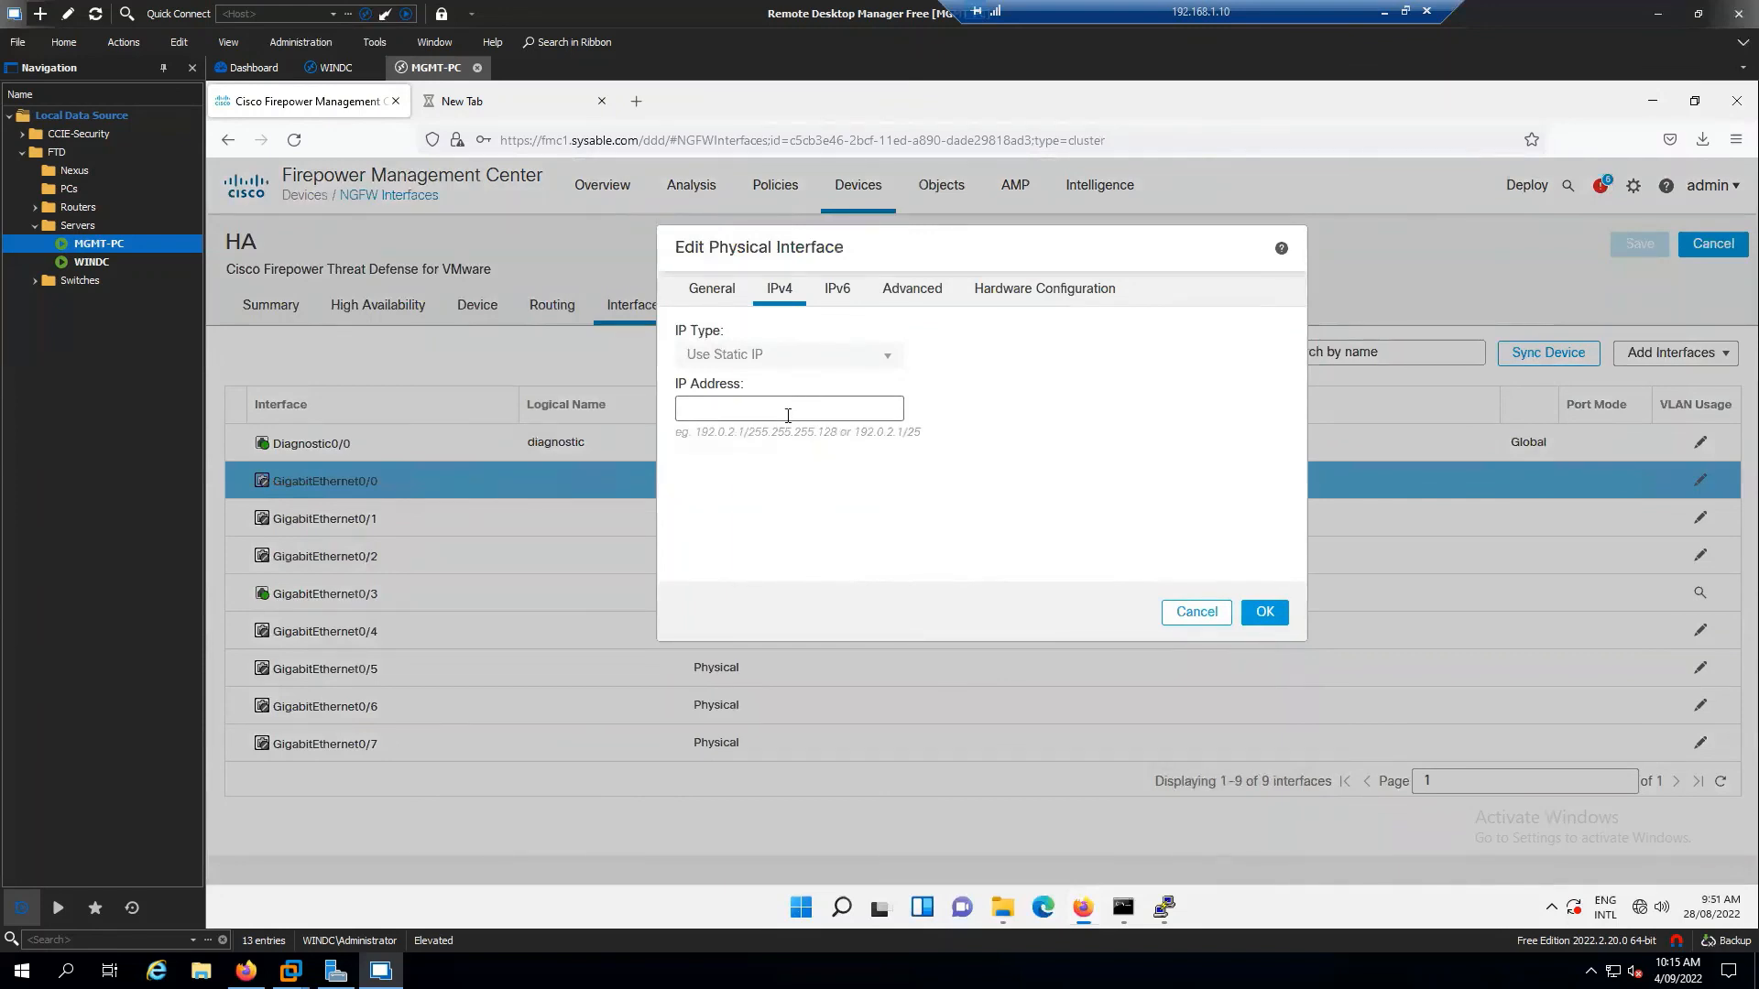
{"action": "left_click", "coordinate": [708, 293]}
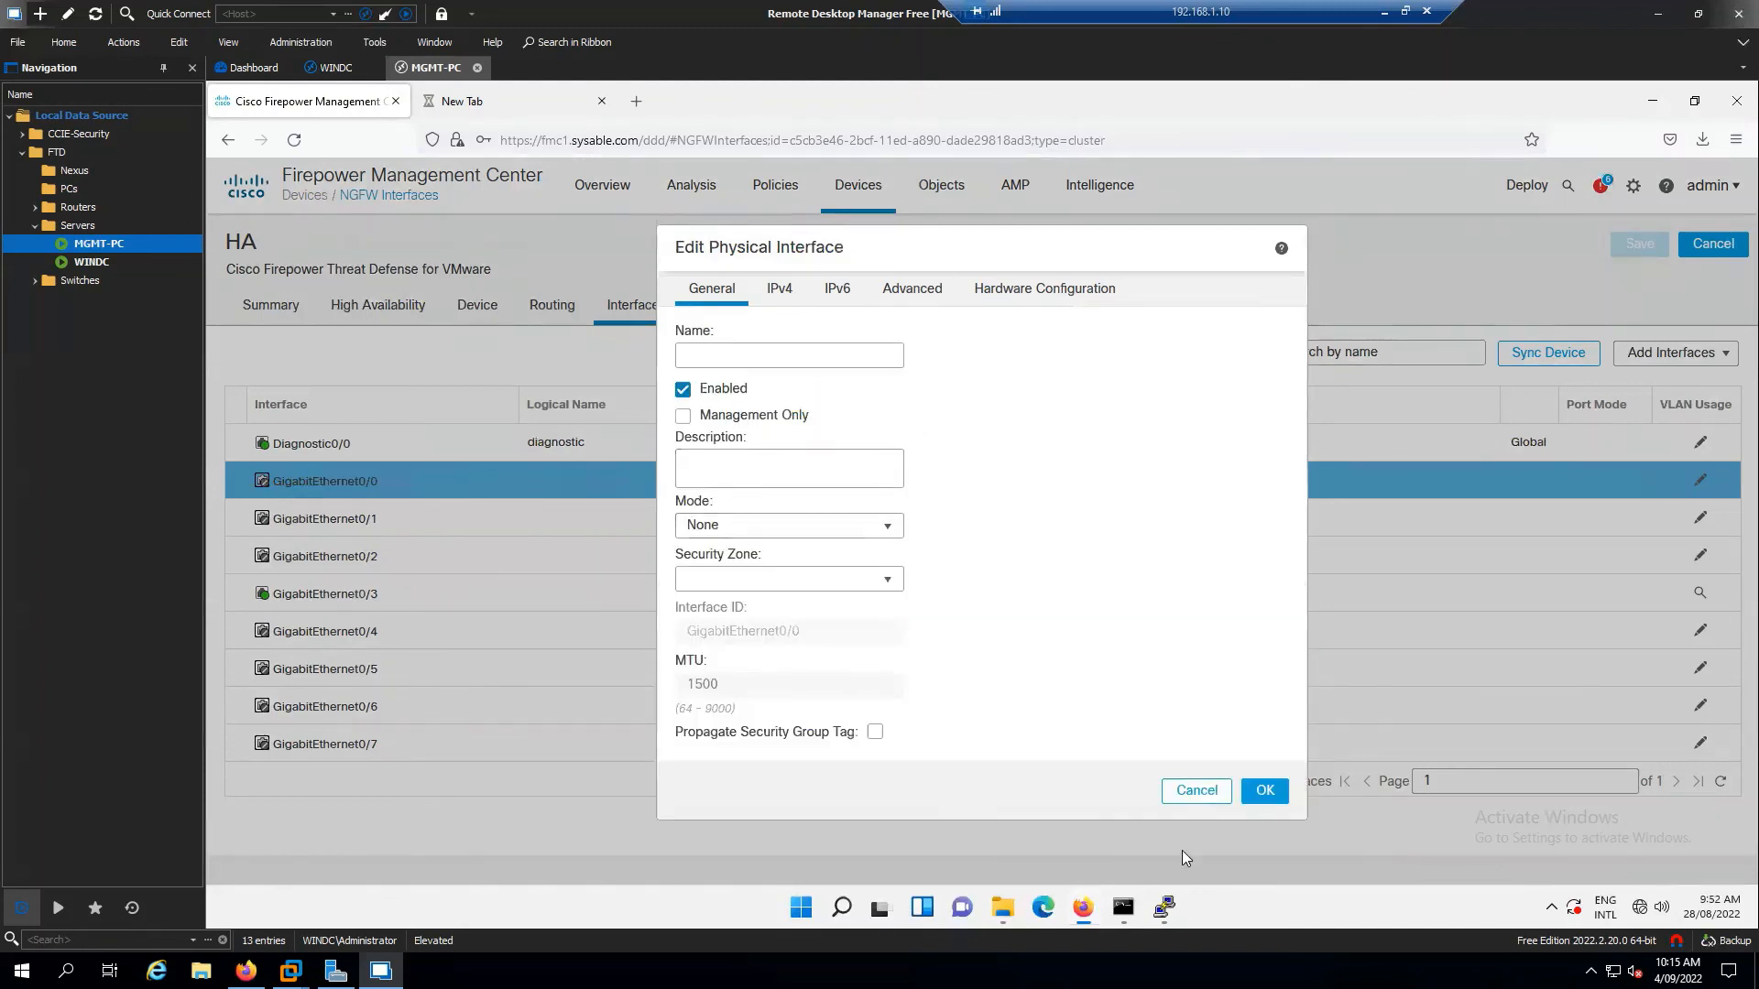
{"action": "left_click", "coordinate": [1197, 791]}
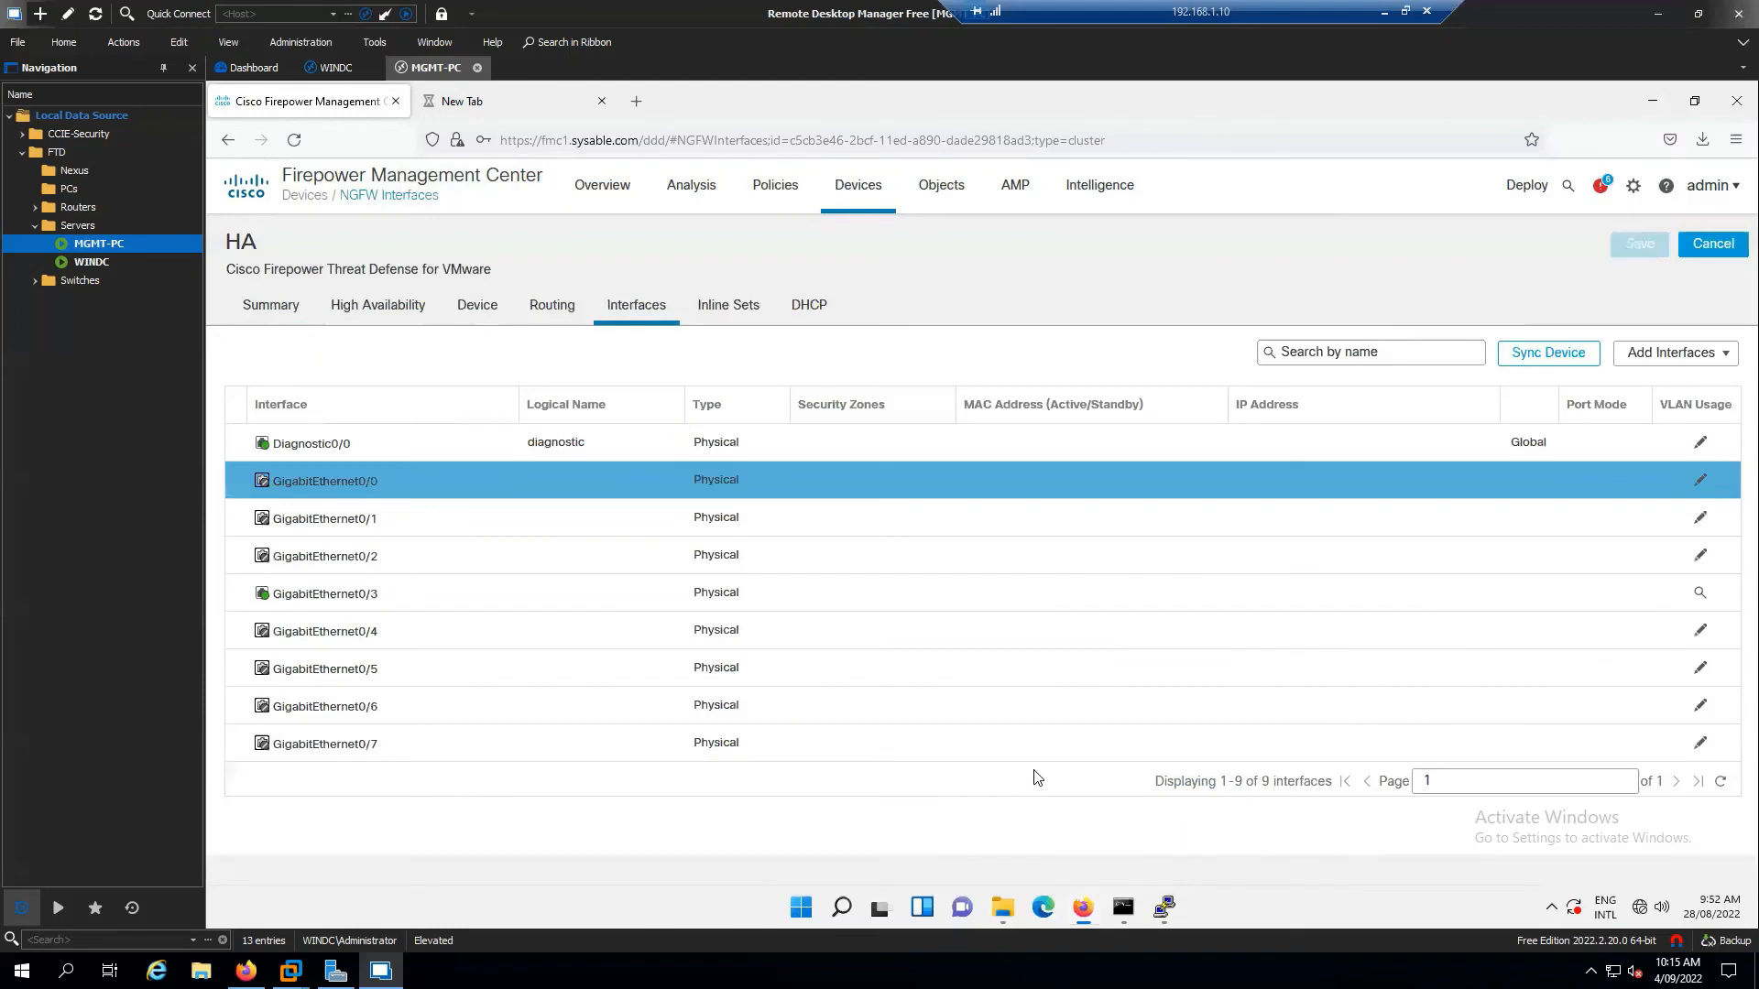